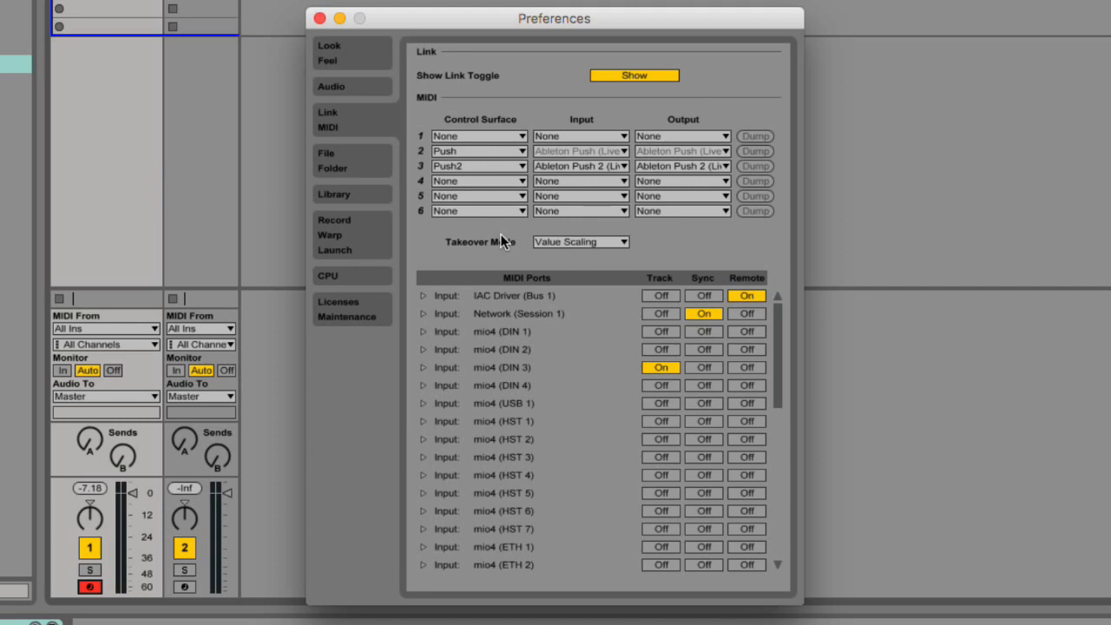
Examine the Track, Sync and Remote settings of the input and output MIDI ports.
{"action": "scroll", "coordinate": [509, 314], "scroll_direction": "down", "scroll_amount": 10}
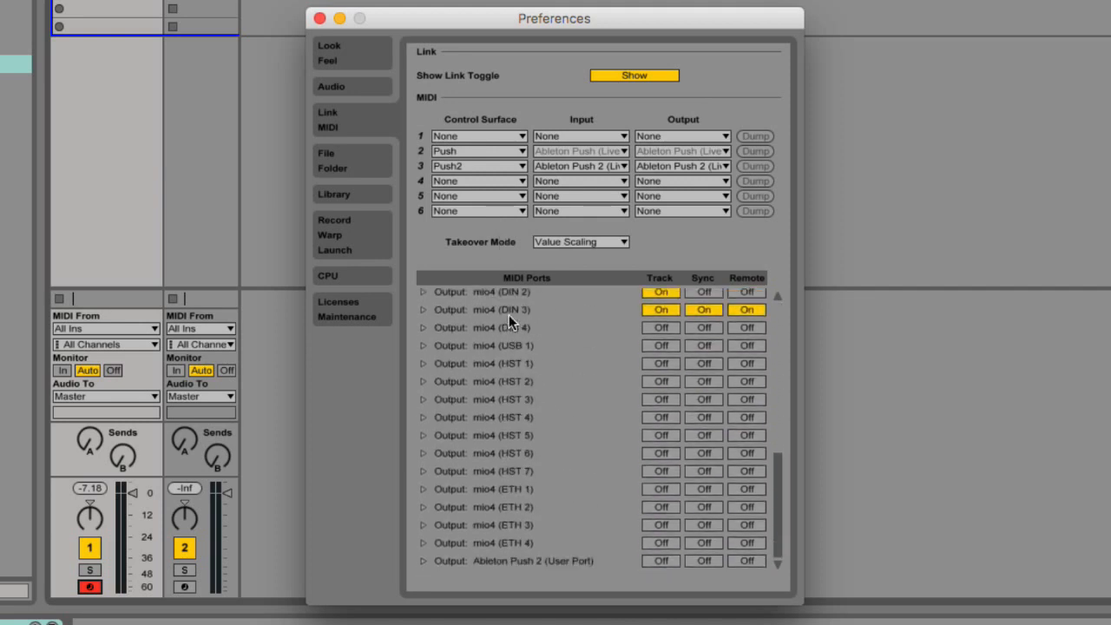
{"action": "scroll", "coordinate": [509, 314], "scroll_direction": "up", "scroll_amount": 10}
{"action": "scroll", "coordinate": [509, 314], "scroll_direction": "down", "scroll_amount": 10}
{"action": "scroll", "coordinate": [509, 314], "scroll_direction": "up", "scroll_amount": 10}
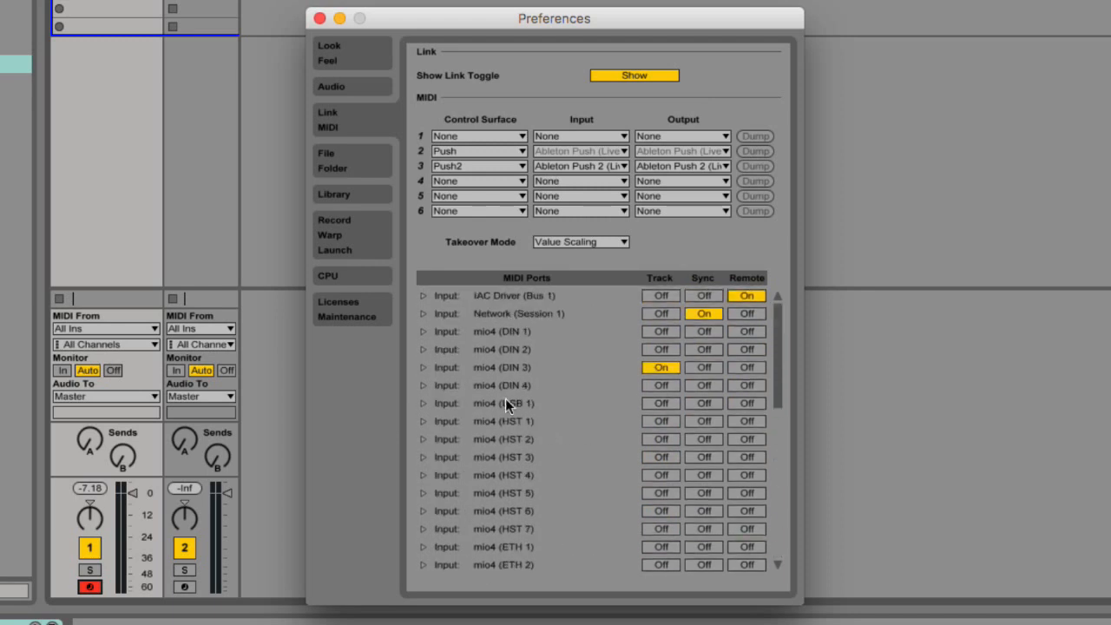
{"action": "scroll", "coordinate": [535, 382], "scroll_direction": "down", "scroll_amount": 10}
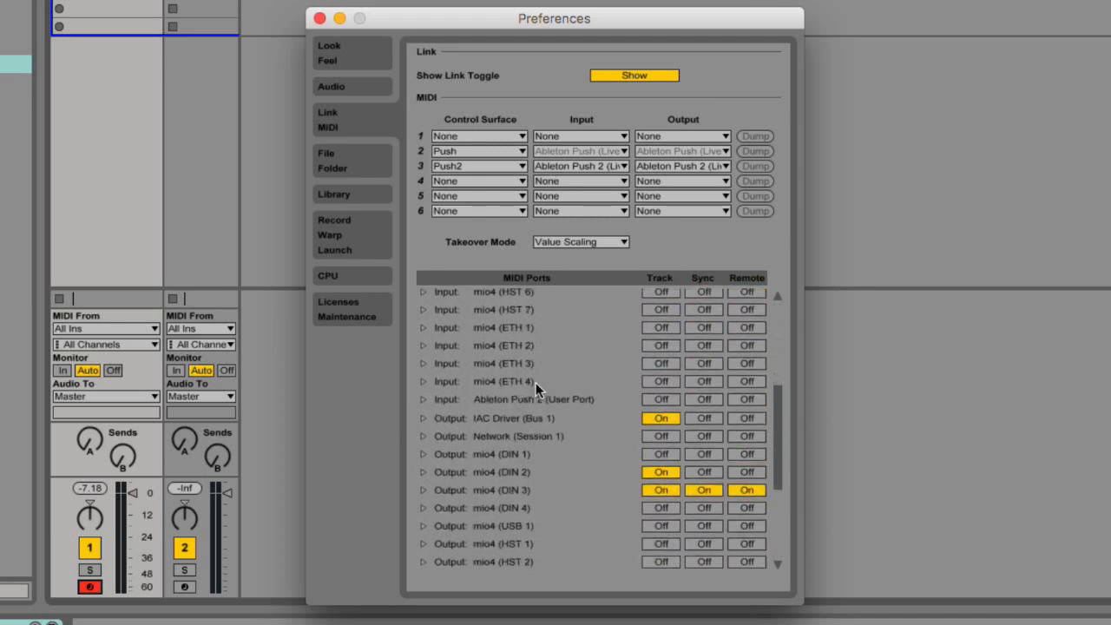
{"action": "scroll", "coordinate": [531, 332], "scroll_direction": "down", "scroll_amount": 2}
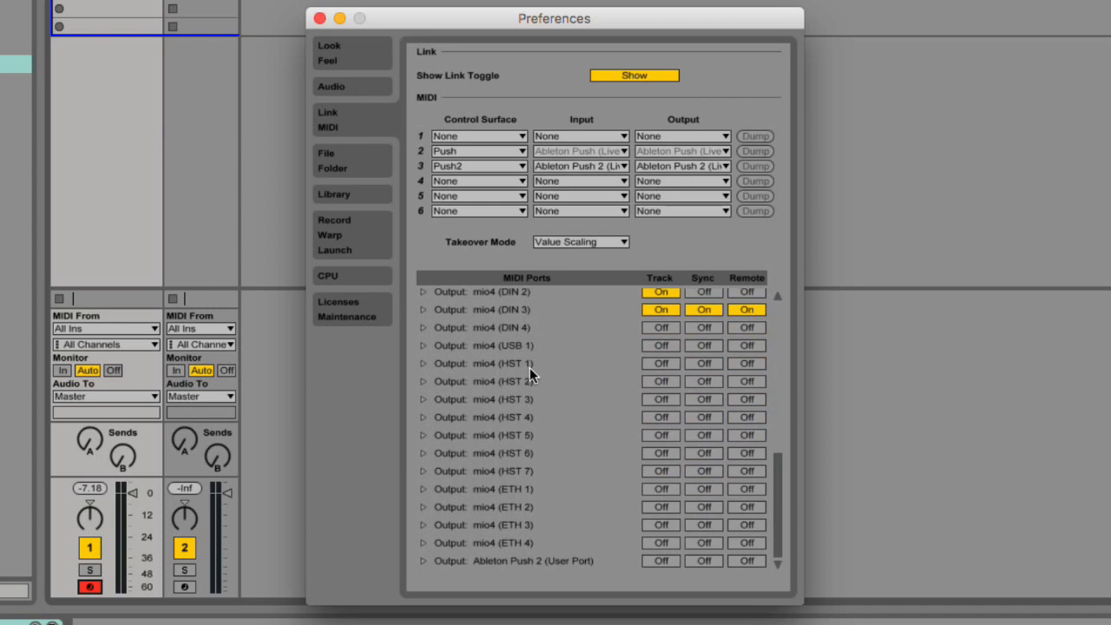
{"action": "scroll", "coordinate": [529, 367], "scroll_direction": "up", "scroll_amount": 4}
{"action": "scroll", "coordinate": [529, 367], "scroll_direction": "up", "scroll_amount": 5}
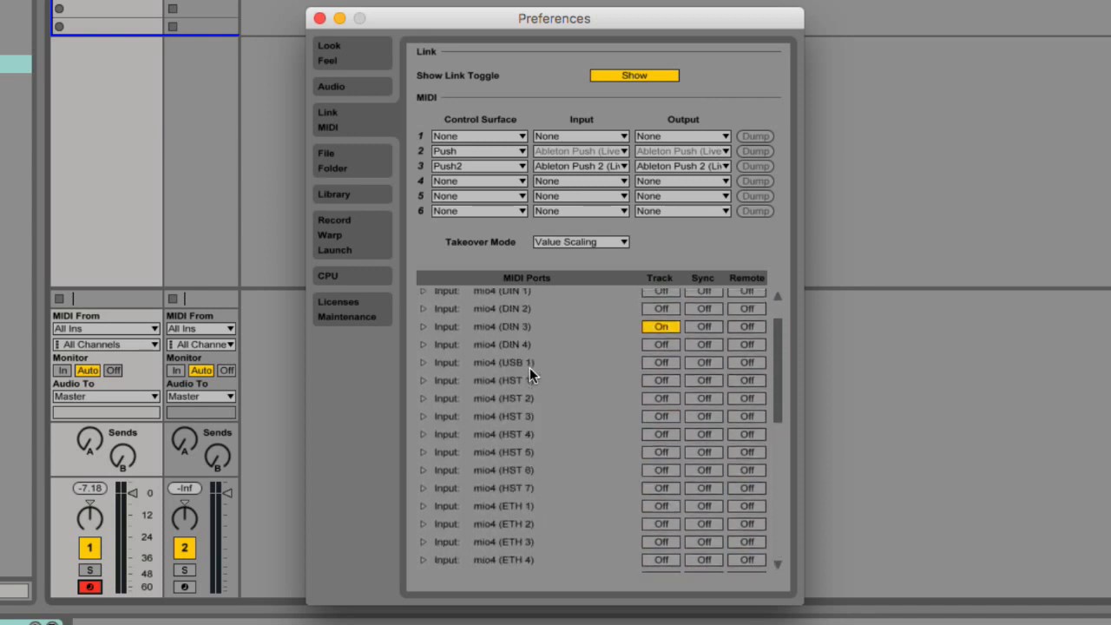
{"action": "scroll", "coordinate": [529, 368], "scroll_direction": "up", "scroll_amount": 2}
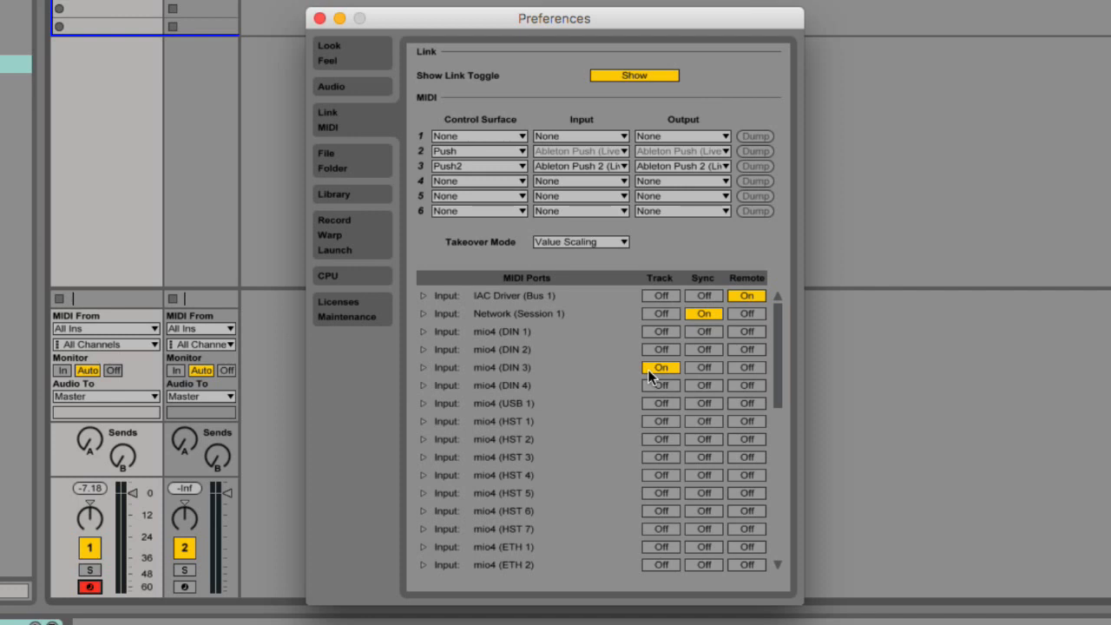
{"action": "scroll", "coordinate": [648, 369], "scroll_direction": "down", "scroll_amount": 5}
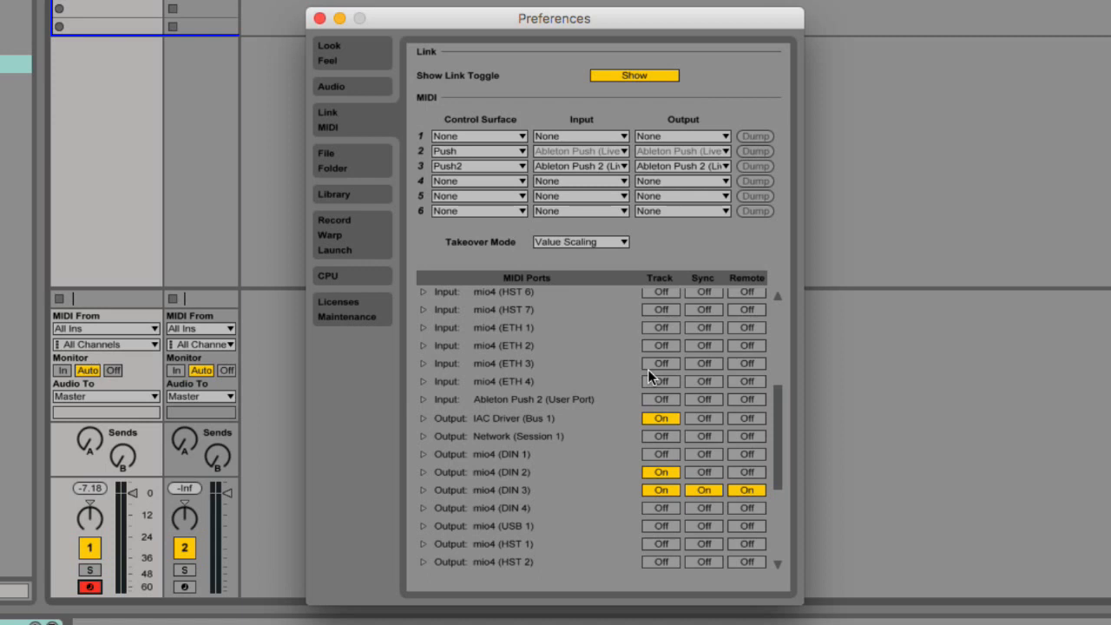
{"action": "scroll", "coordinate": [647, 369], "scroll_direction": "down", "scroll_amount": 2}
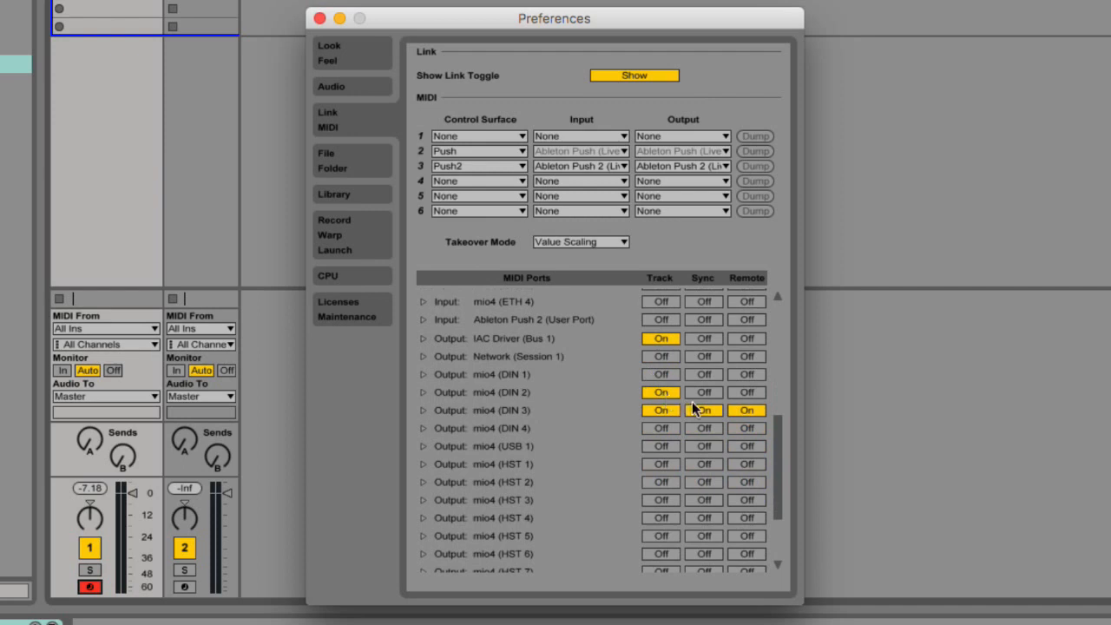
{"action": "scroll", "coordinate": [691, 401], "scroll_direction": "up", "scroll_amount": 5}
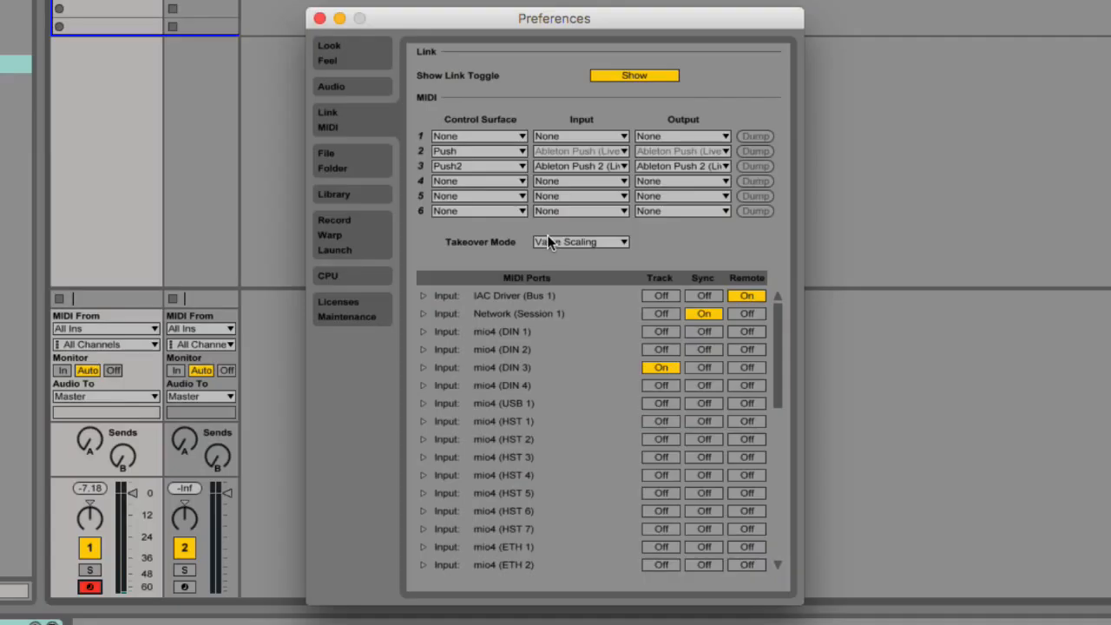
Set the MIDI Takeover Mode to None and close the preferences.
{"action": "left_click", "coordinate": [567, 241]}
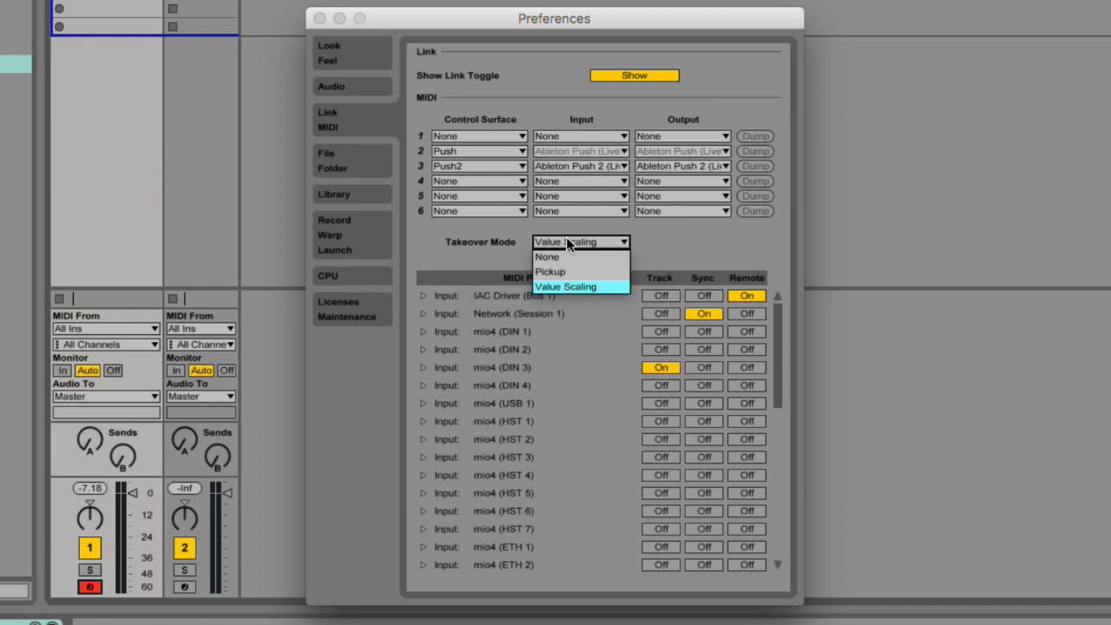
{"action": "left_click", "coordinate": [577, 252]}
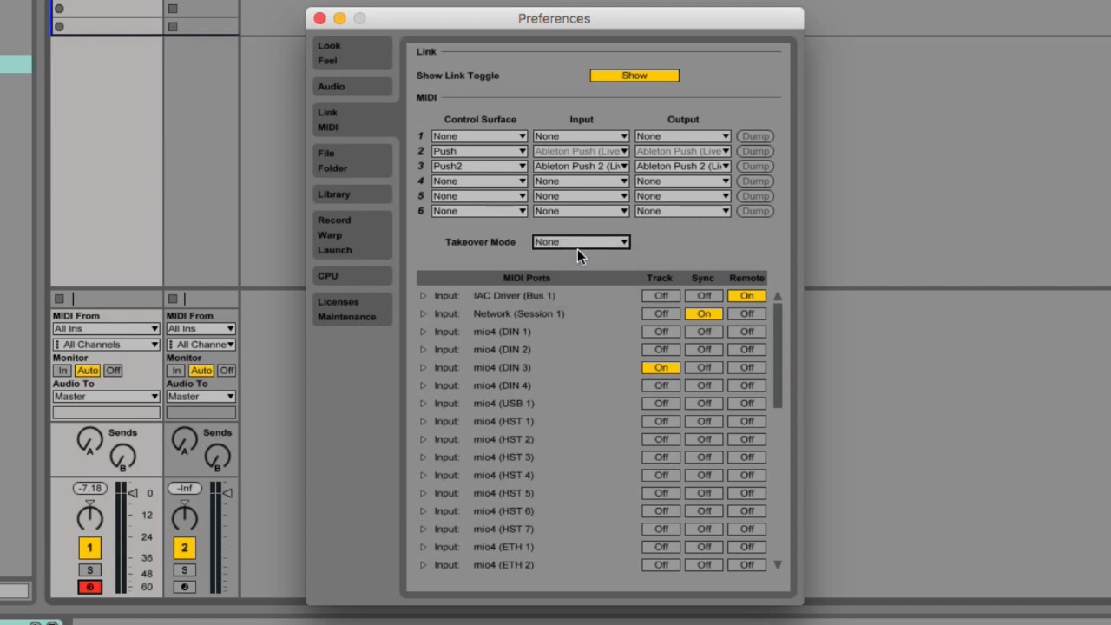
{"action": "left_click", "coordinate": [320, 18]}
Arm the 80's Pad track for recording and set its instrument rack's Filter macro to 74.
{"action": "left_click", "coordinate": [210, 495]}
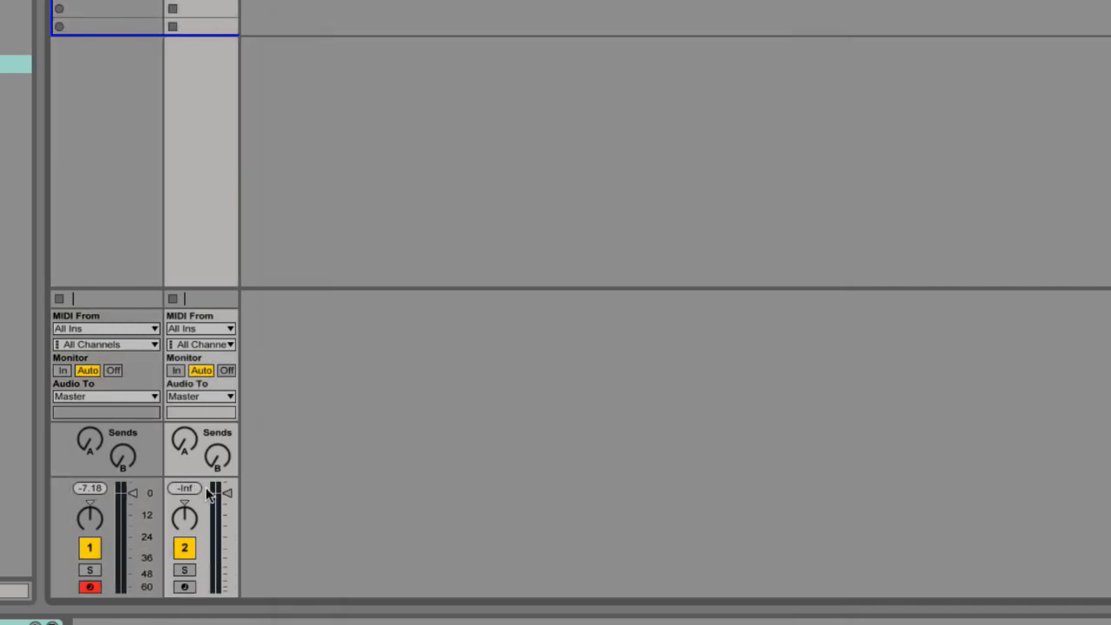
{"action": "left_click", "coordinate": [185, 587]}
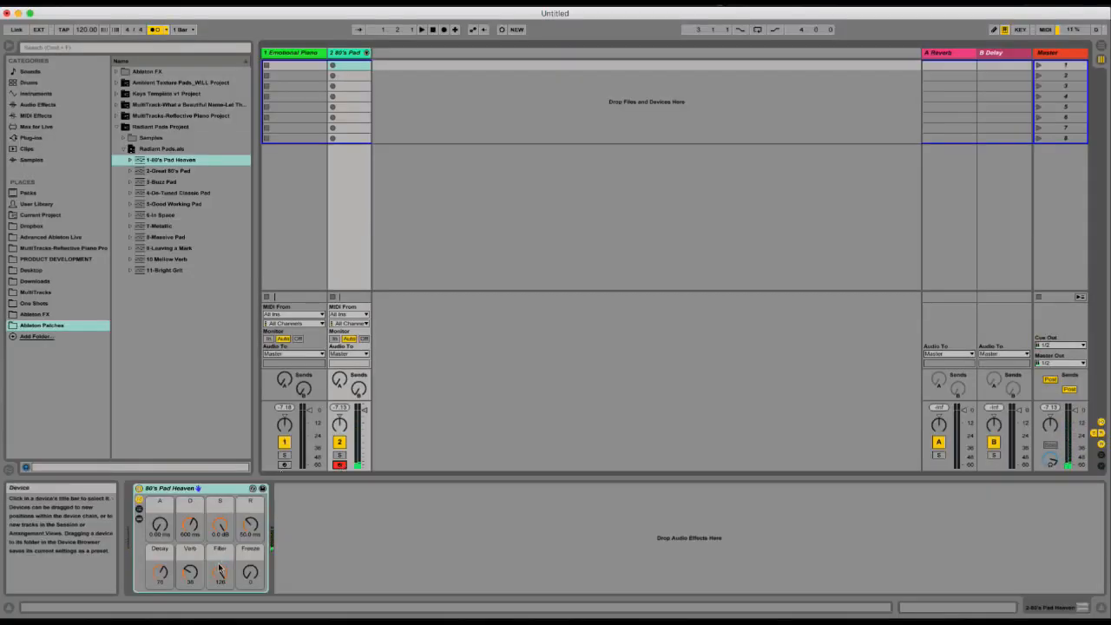
{"action": "left_click_drag", "start_coordinate": [220, 568], "coordinate": [219, 590]}
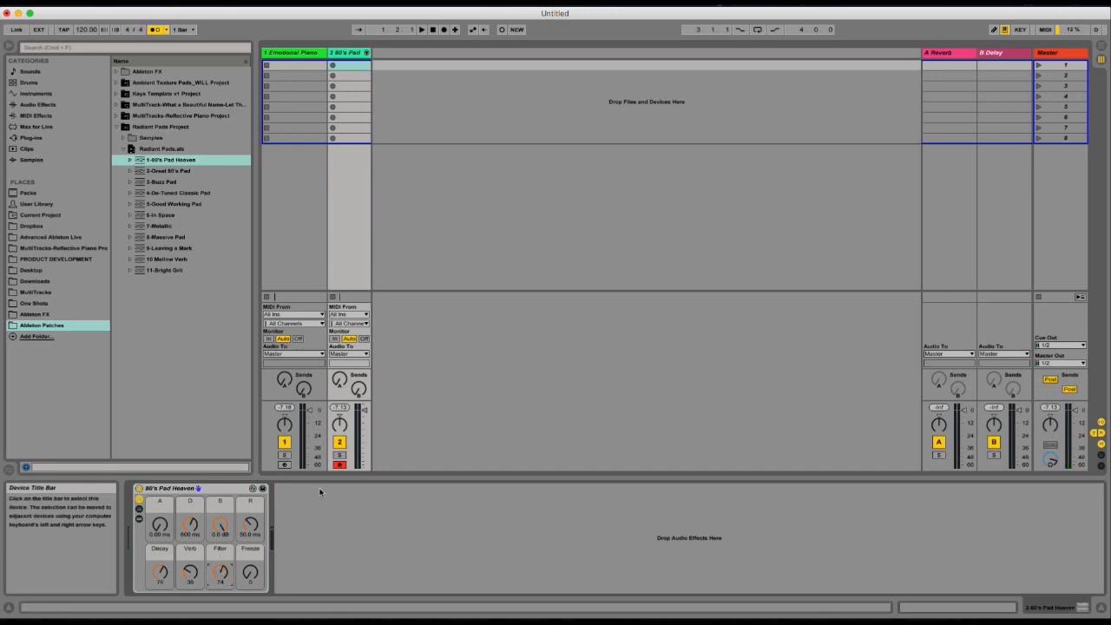
Lower the 80's Pad track's volume to about -18 dB and enter MIDI mapping mode.
{"action": "left_click_drag", "start_coordinate": [364, 410], "coordinate": [366, 431]}
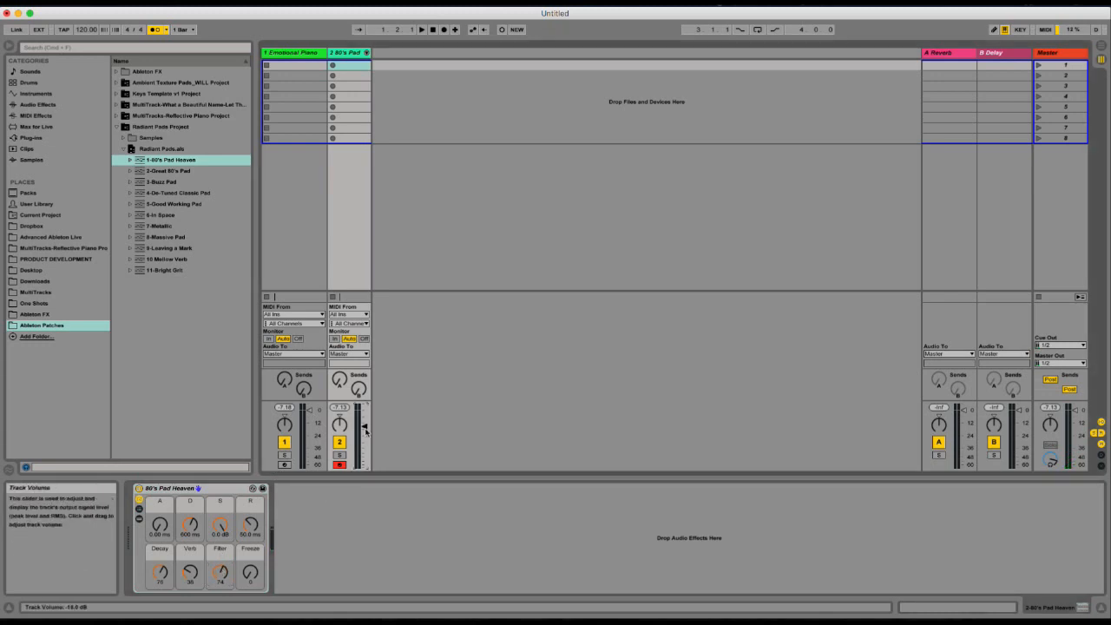
{"action": "key", "text": "super+comma"}
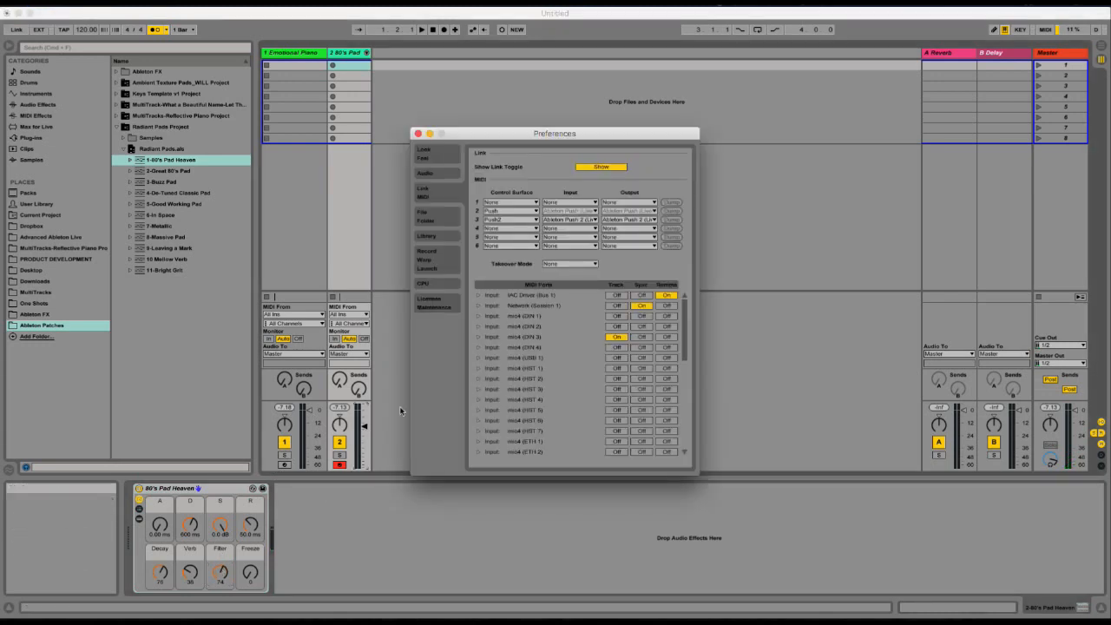
{"action": "left_click", "coordinate": [418, 133]}
{"action": "key", "text": "super+m"}
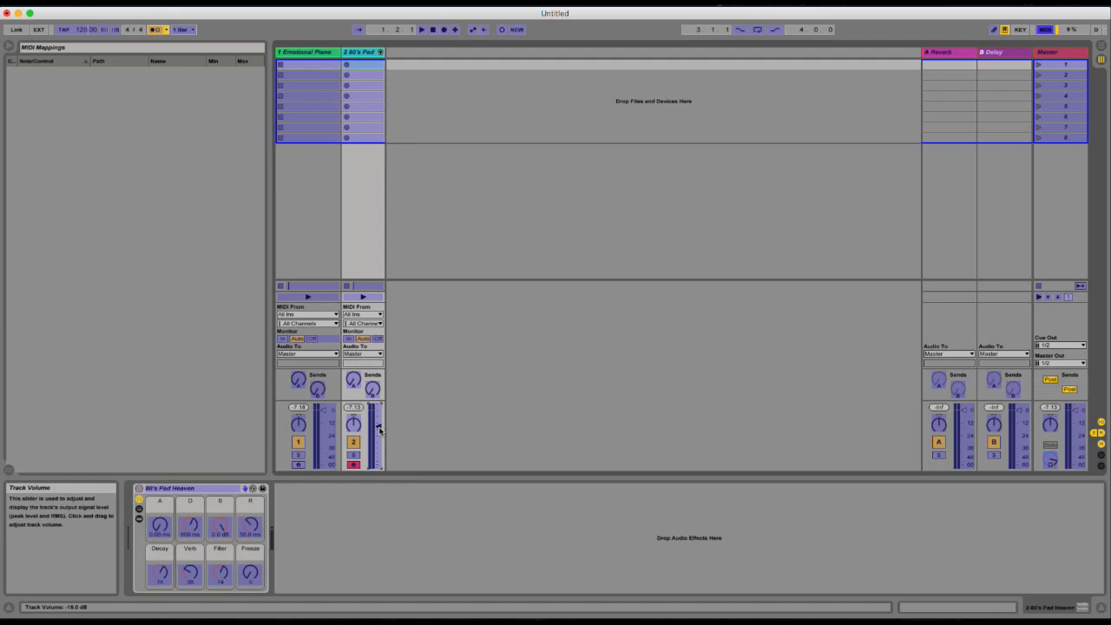
Try enabling Remote for the IAC Driver (Bus 1) output port in the MIDI preferences.
{"action": "key", "text": "super+comma"}
{"action": "scroll", "coordinate": [655, 333], "scroll_direction": "down", "scroll_amount": 10}
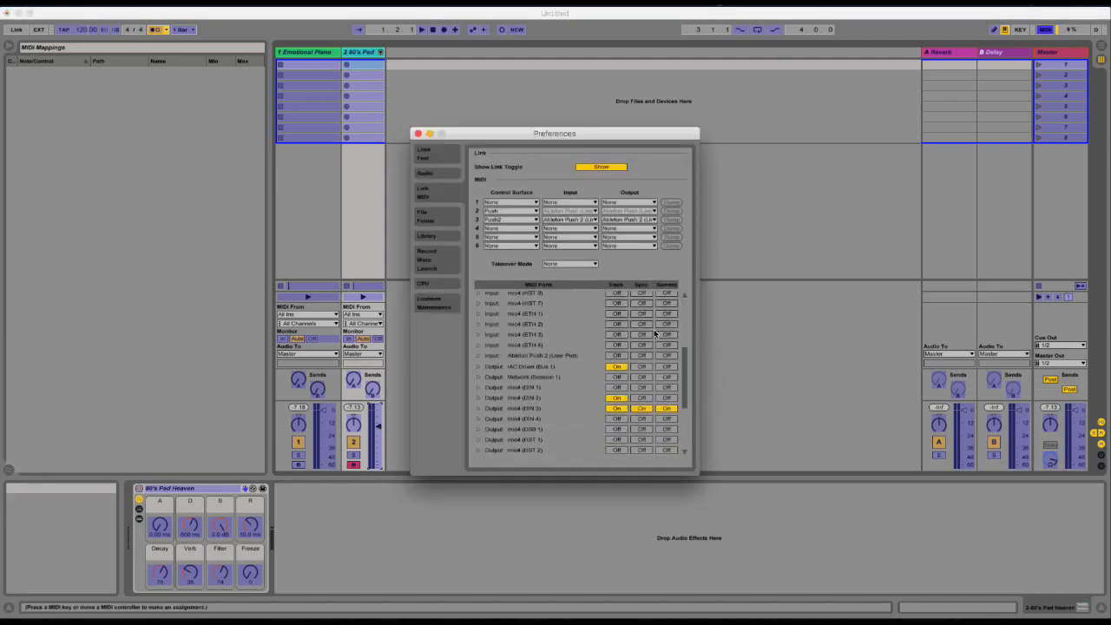
{"action": "scroll", "coordinate": [644, 336], "scroll_direction": "up", "scroll_amount": 1}
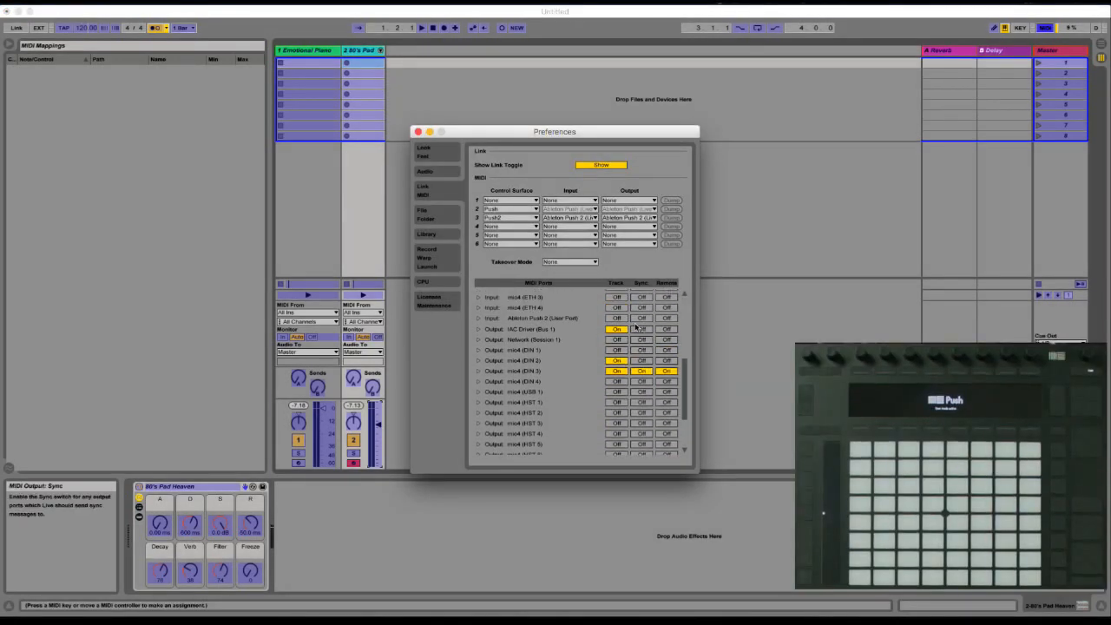
{"action": "left_click", "coordinate": [666, 329]}
{"action": "left_click", "coordinate": [419, 131]}
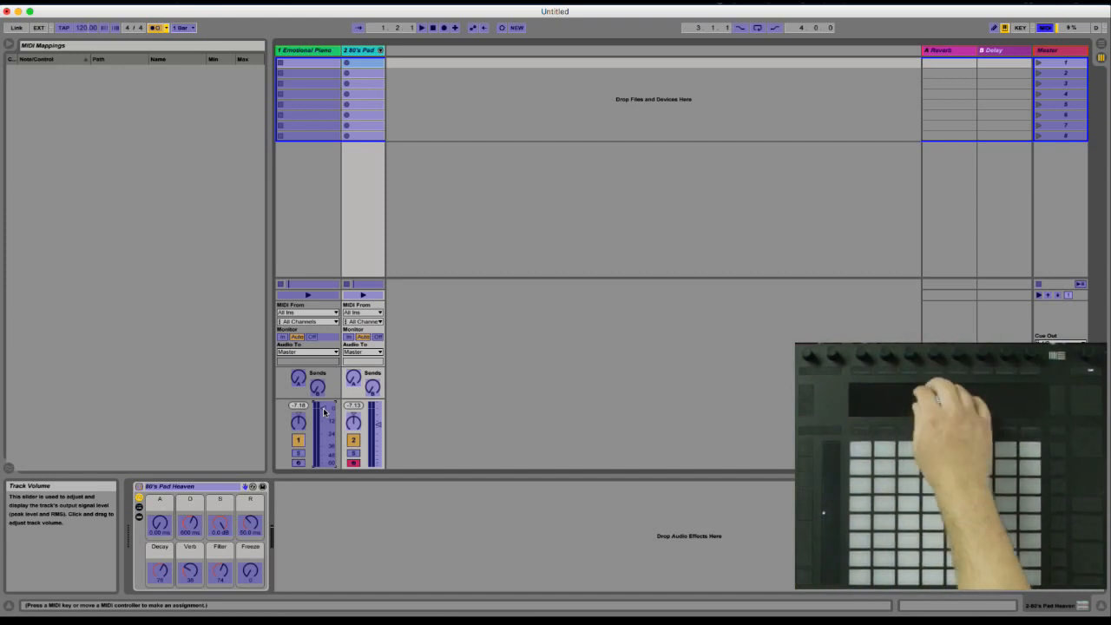
Enable only Remote for the Ableton Push 2 (User Port) input and turn off Remote for the IAC Driver (Bus 1) output.
{"action": "key", "text": "super+comma"}
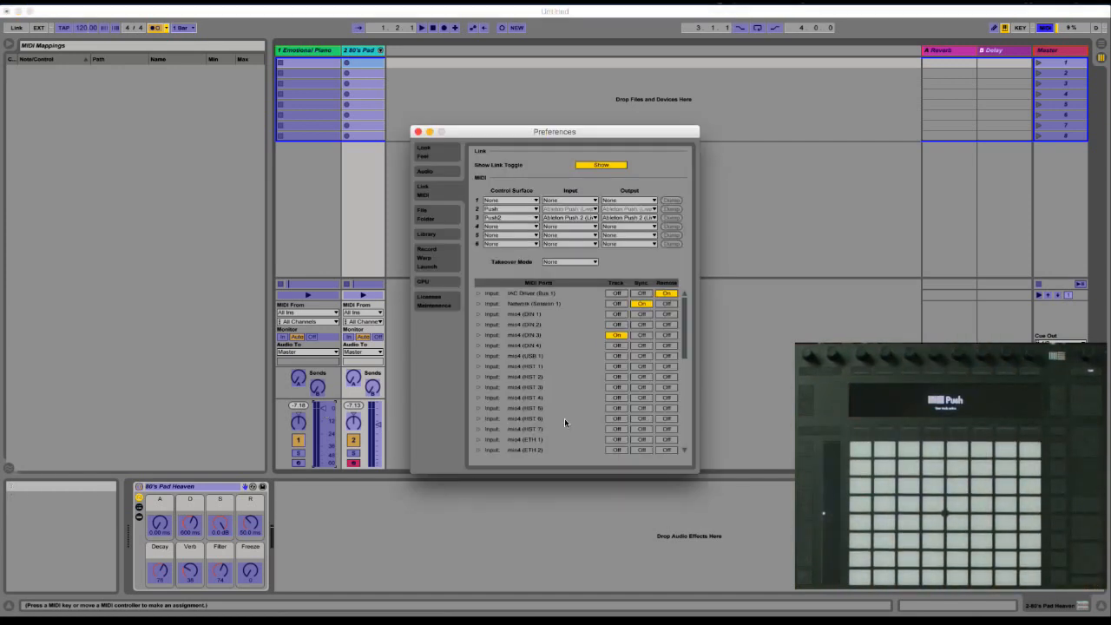
{"action": "scroll", "coordinate": [573, 366], "scroll_direction": "down", "scroll_amount": 5}
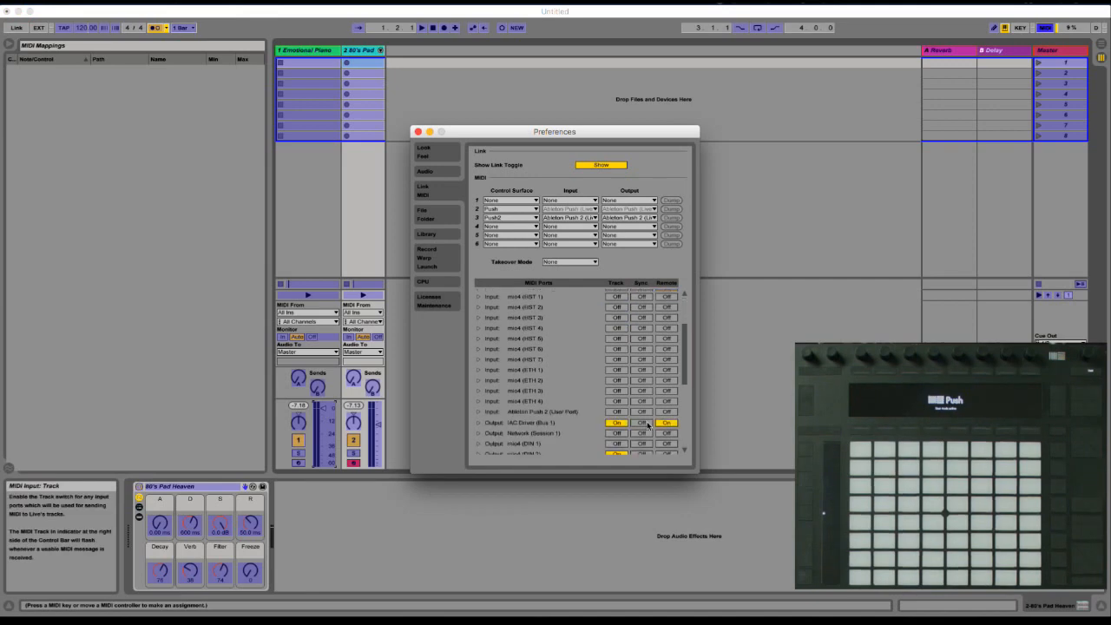
{"action": "left_click", "coordinate": [616, 411]}
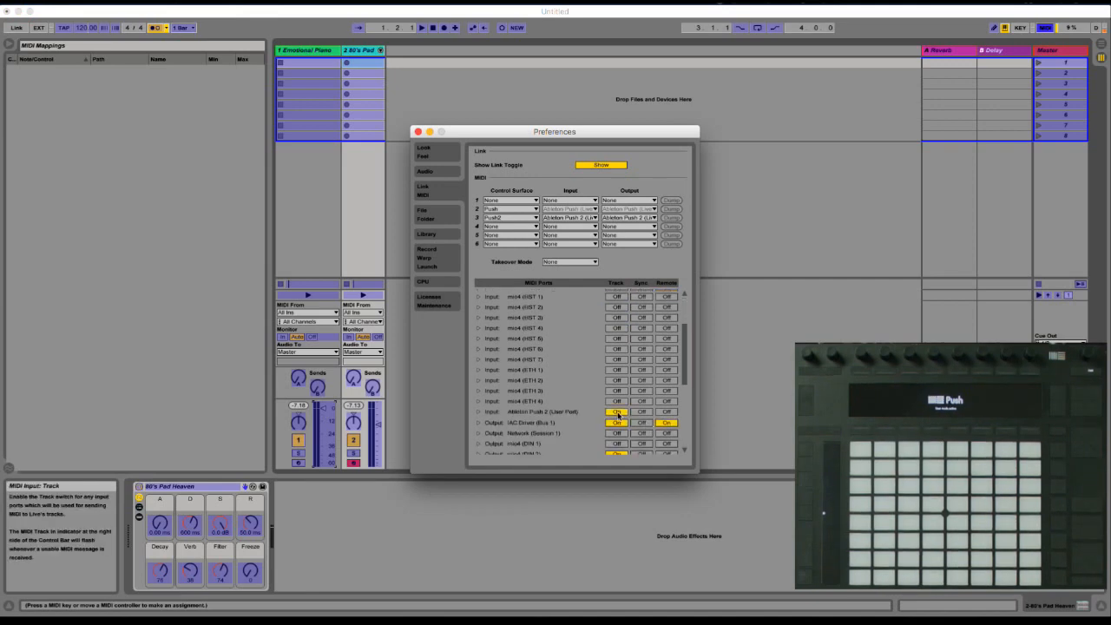
{"action": "left_click", "coordinate": [666, 422]}
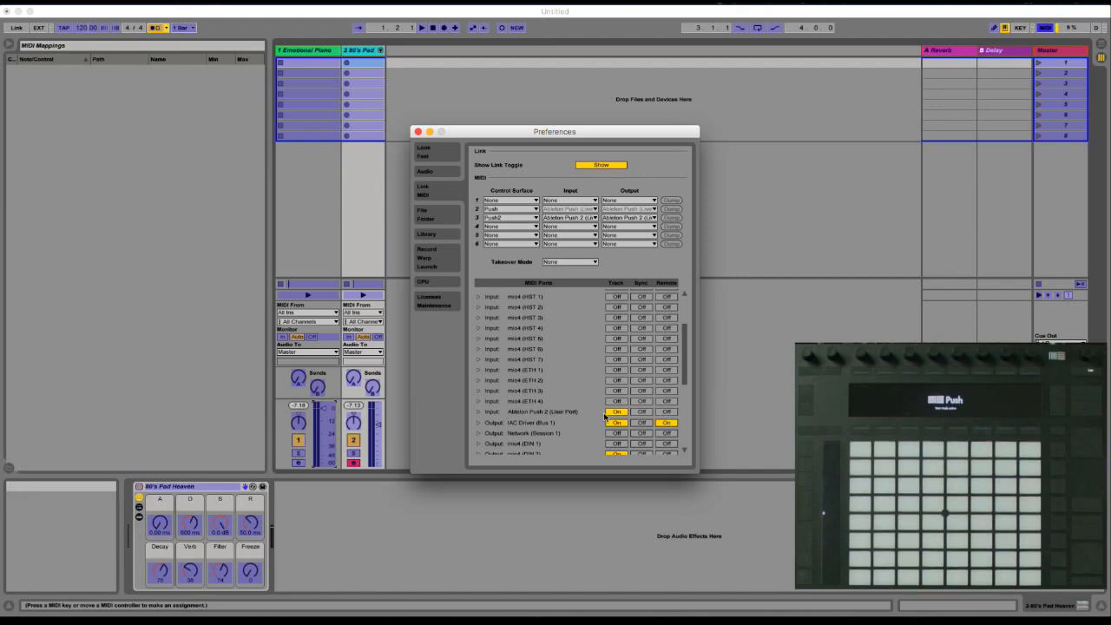
{"action": "left_click", "coordinate": [666, 411]}
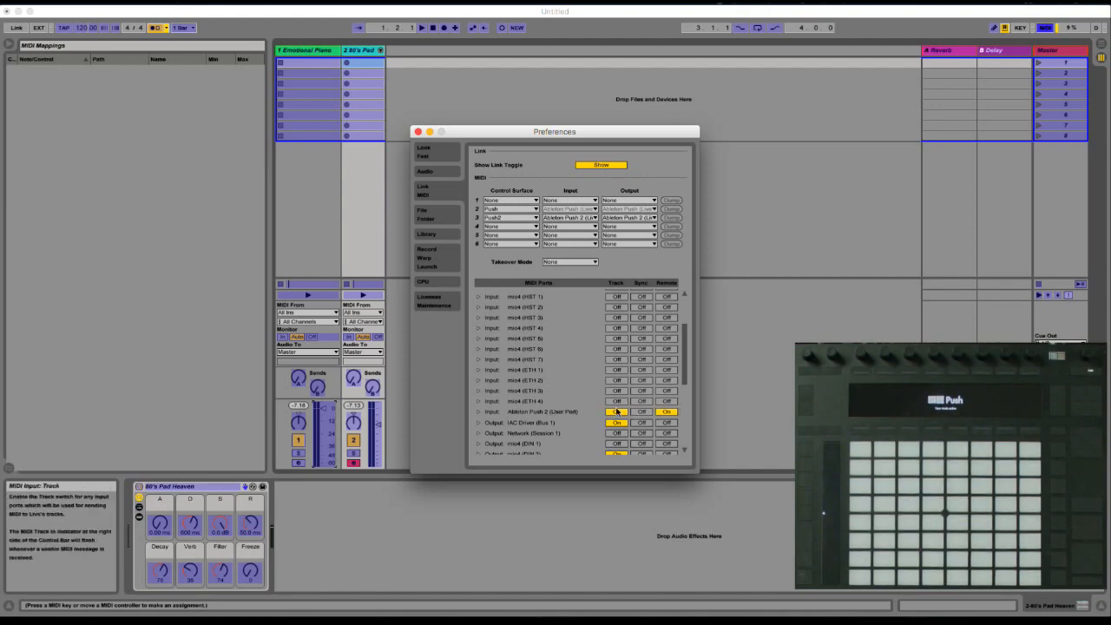
{"action": "left_click", "coordinate": [616, 411]}
{"action": "left_click", "coordinate": [417, 131]}
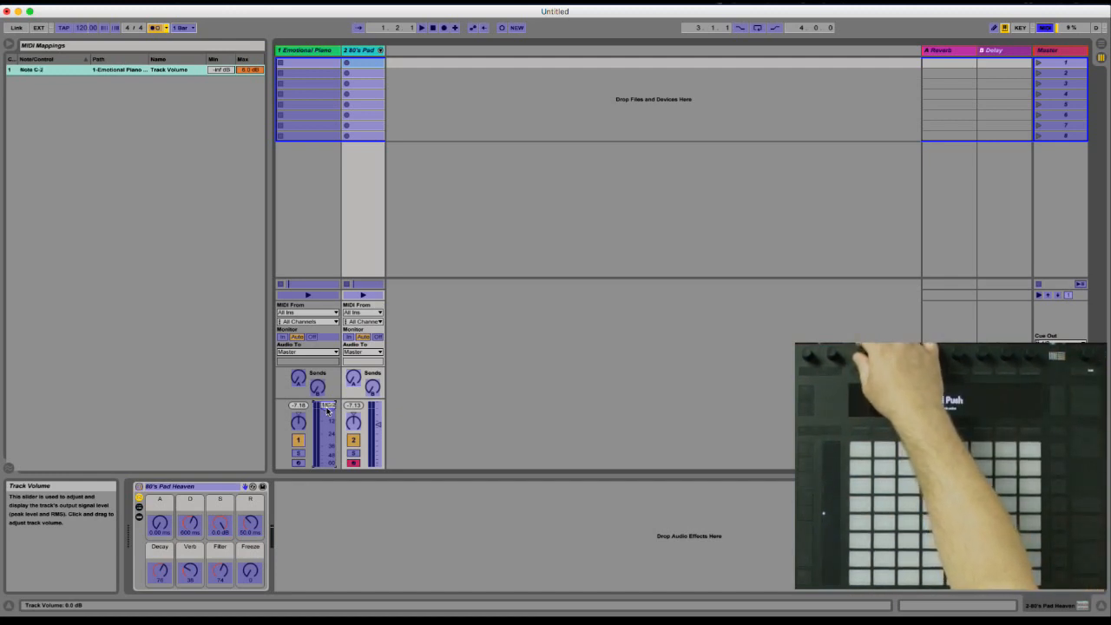
Map the Emotional Piano track's volume to CC 71 and select the 80's Pad track's volume for MIDI mapping.
{"action": "key", "text": "super+m"}
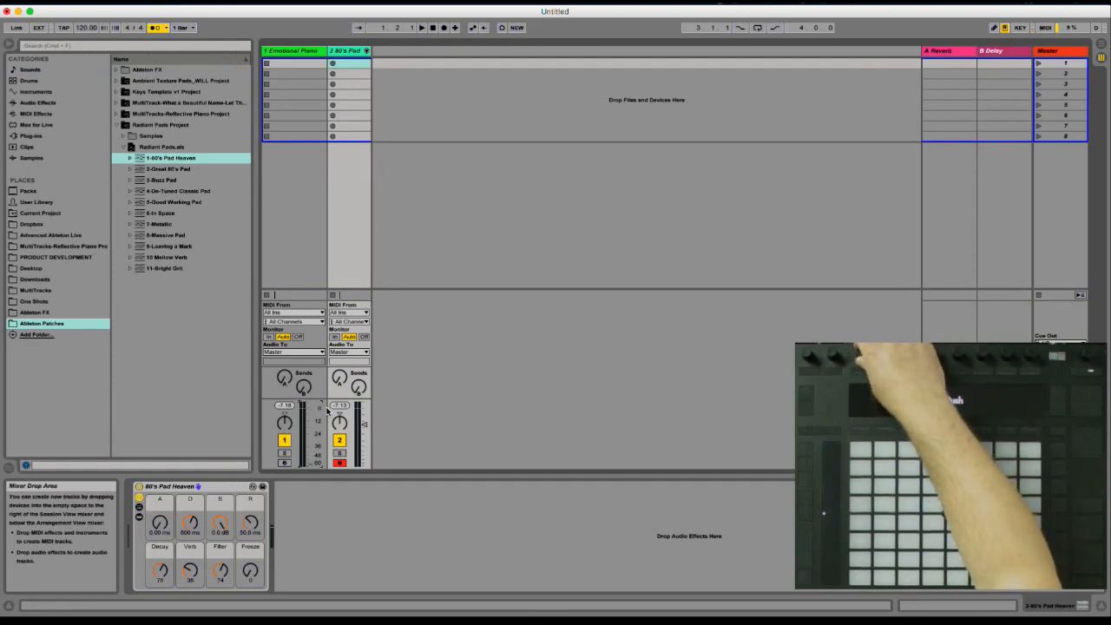
{"action": "key", "text": "super+m"}
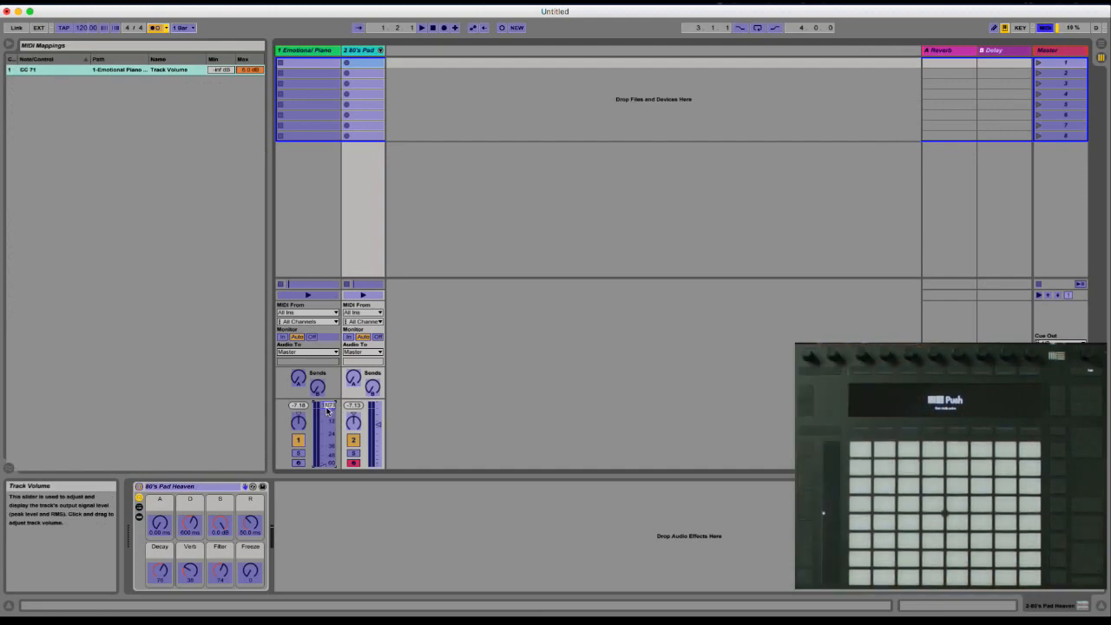
{"action": "left_click", "coordinate": [378, 425]}
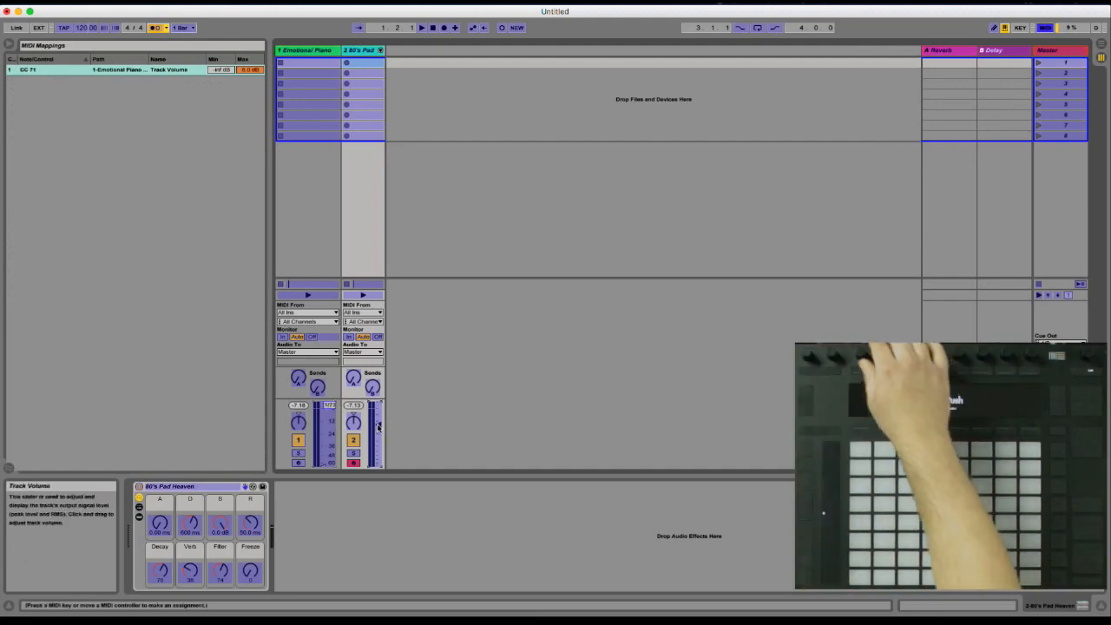
{"action": "key", "text": "super+m"}
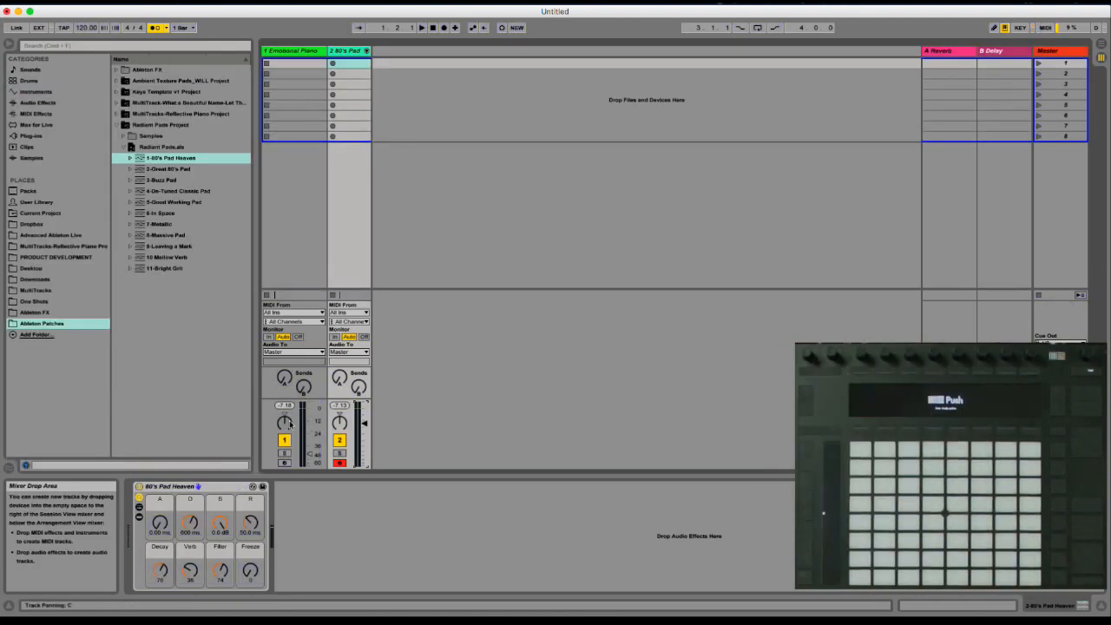
Arm the Emotional Piano track for recording and lower its volume to about -13 dB.
{"action": "left_click", "coordinate": [284, 463]}
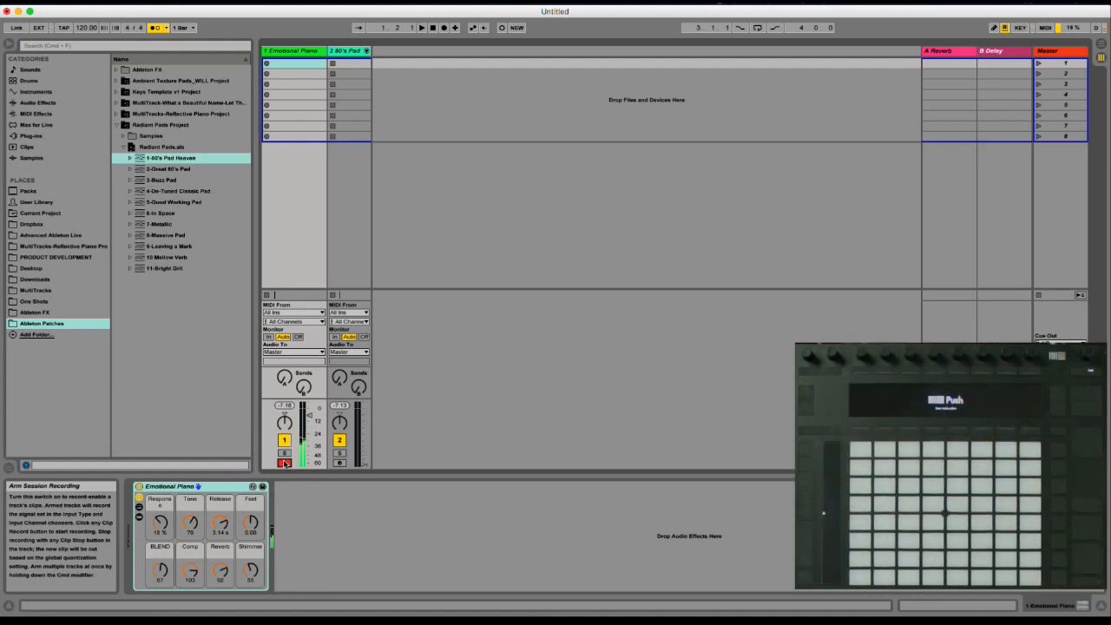
{"action": "key", "text": "super+comma"}
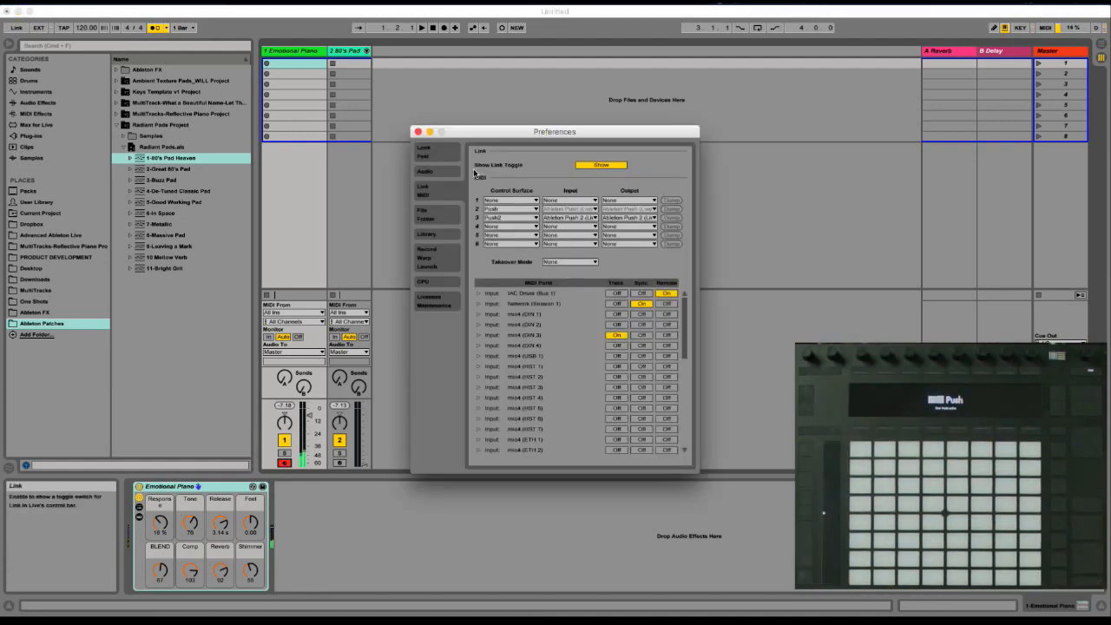
{"action": "left_click", "coordinate": [417, 131]}
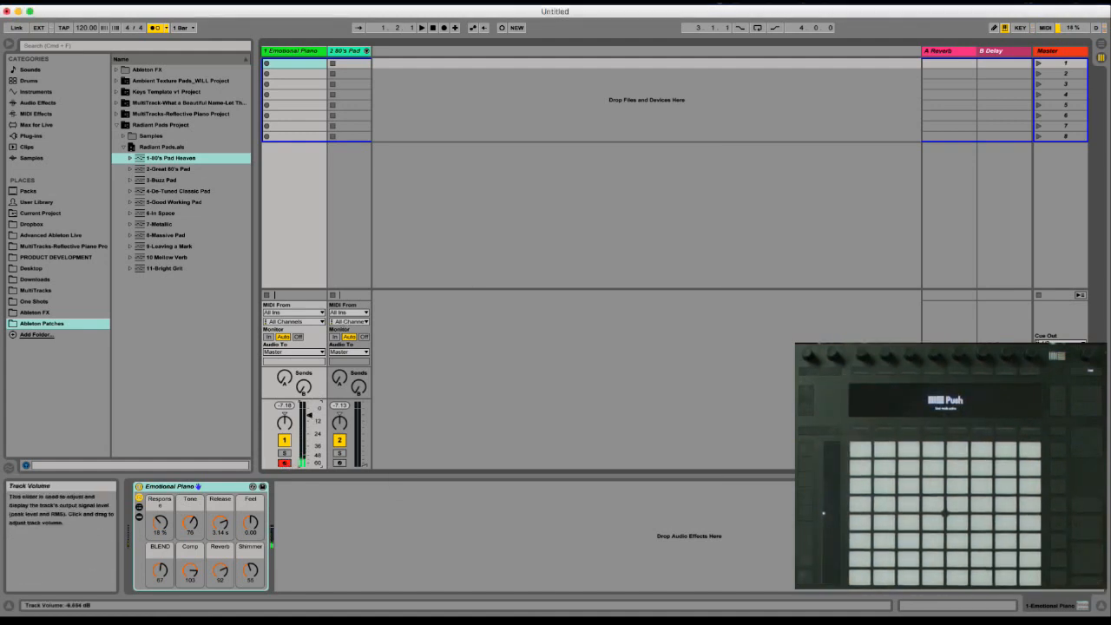
{"action": "left_click_drag", "start_coordinate": [309, 415], "coordinate": [309, 463]}
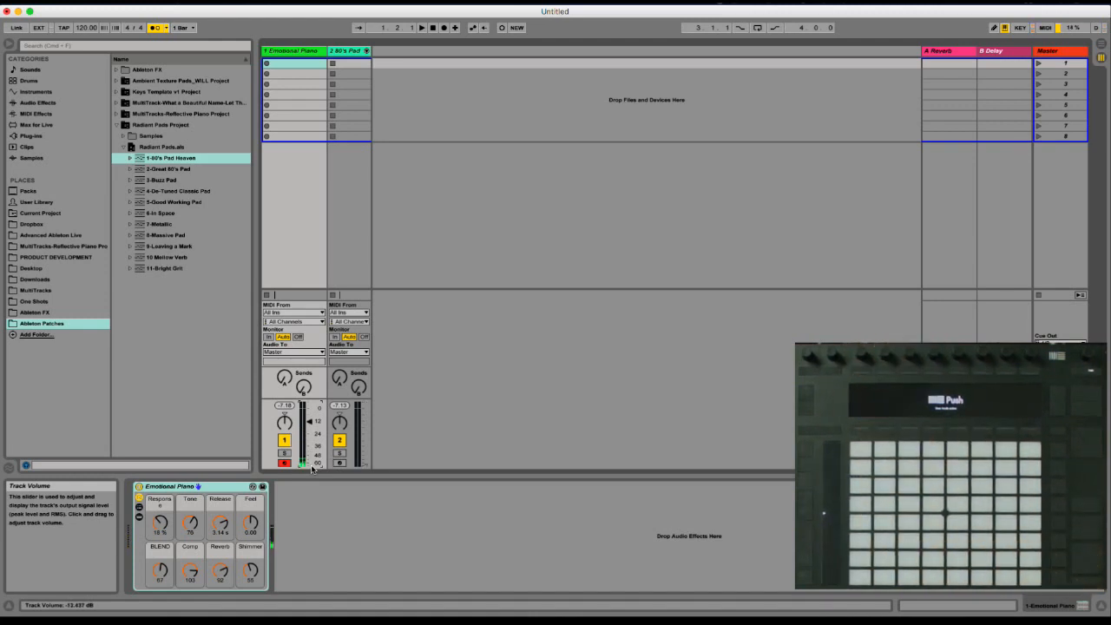
Change the takeover mode in the MIDI preferences and set the Emotional Piano track's volume to about -7 dB.
{"action": "key", "text": "super+comma"}
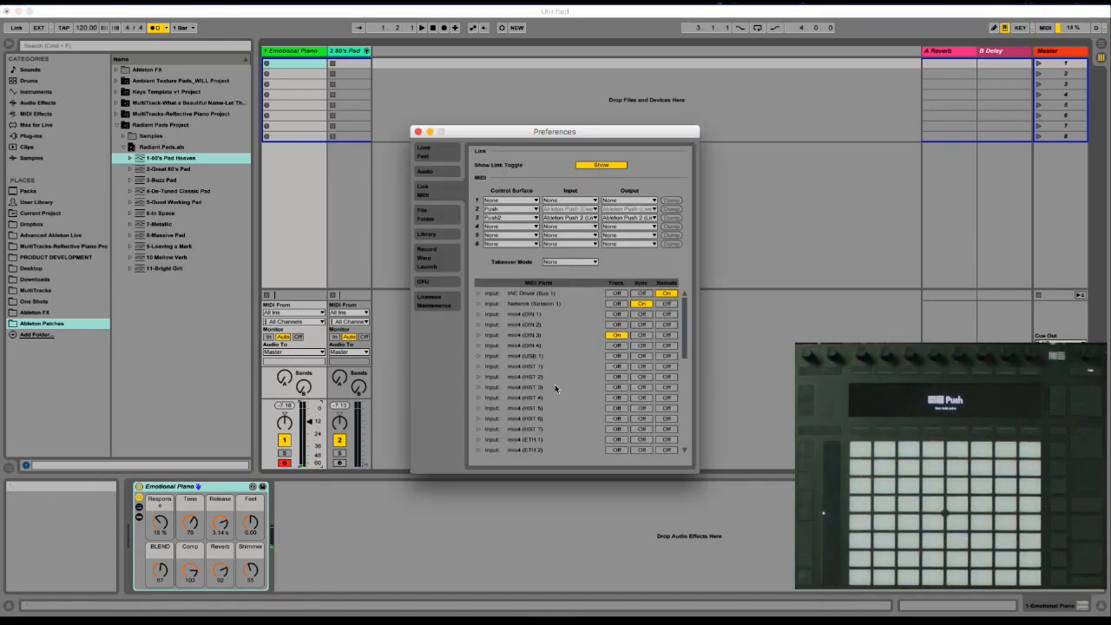
{"action": "left_click", "coordinate": [569, 261]}
{"action": "left_click", "coordinate": [583, 280]}
{"action": "left_click", "coordinate": [418, 131]}
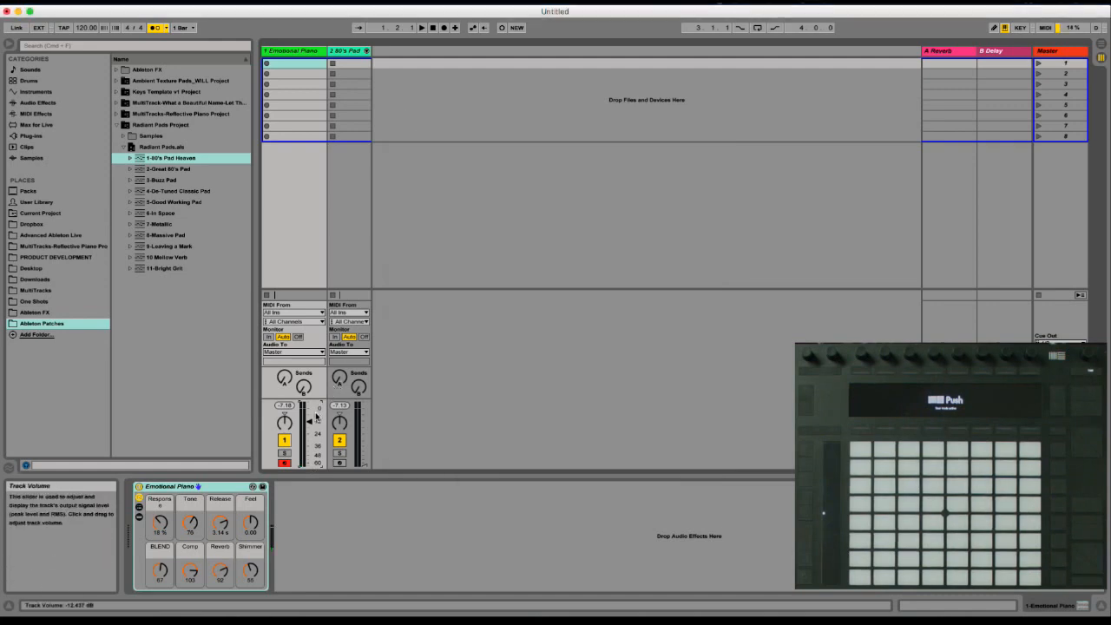
{"action": "left_click_drag", "start_coordinate": [309, 421], "coordinate": [309, 415]}
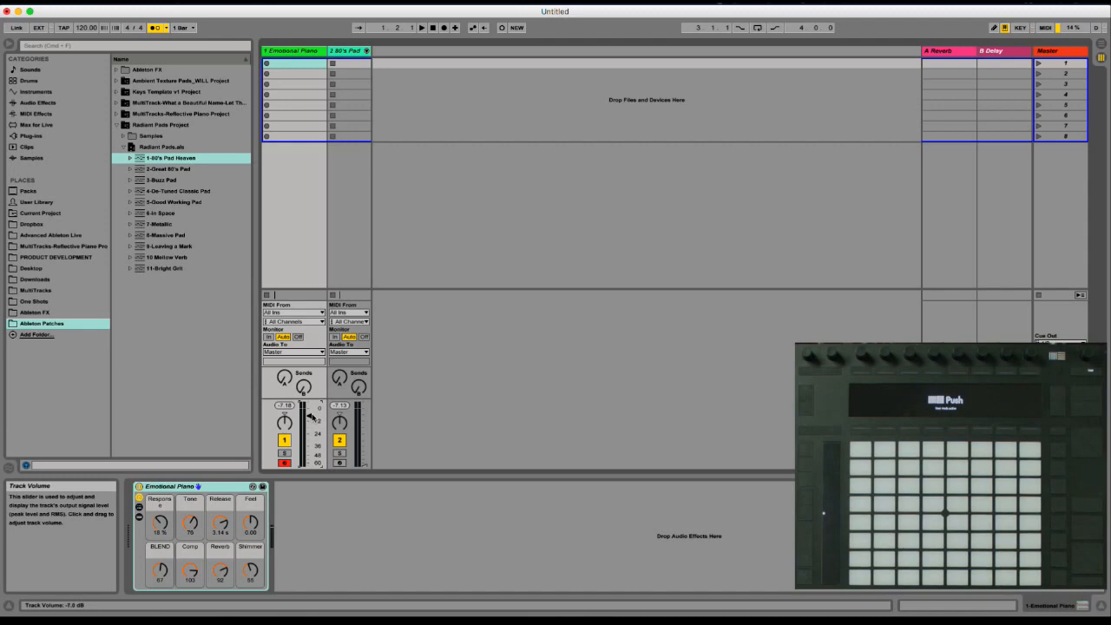
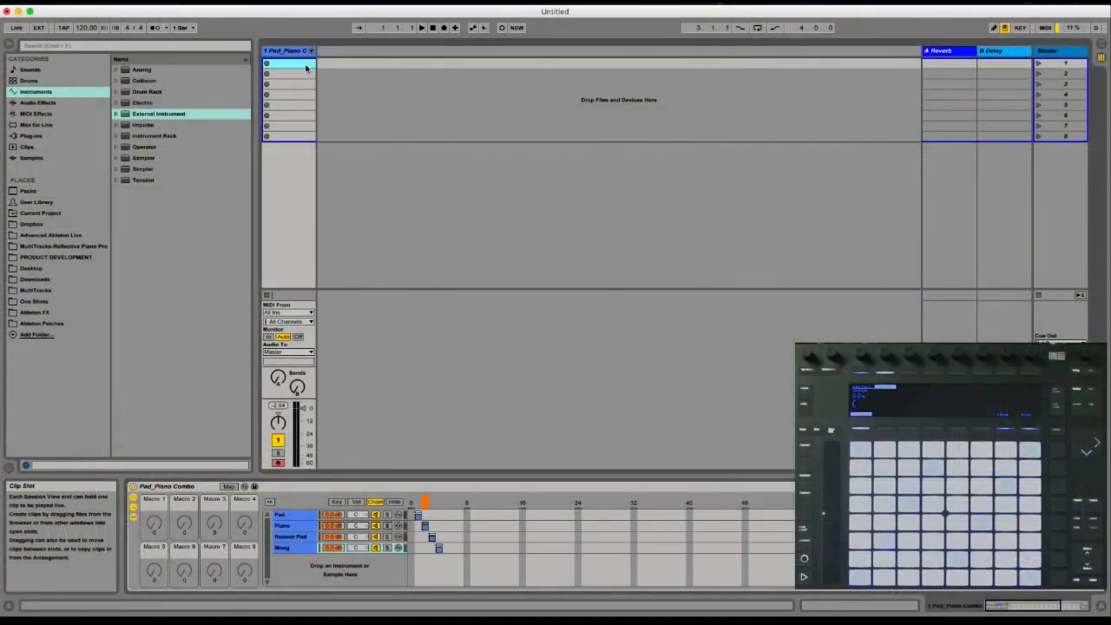
Create an empty MIDI clip in the first slot of the Pad_Piano Combo track and name it Preset 1.
{"action": "double_click", "coordinate": [305, 65]}
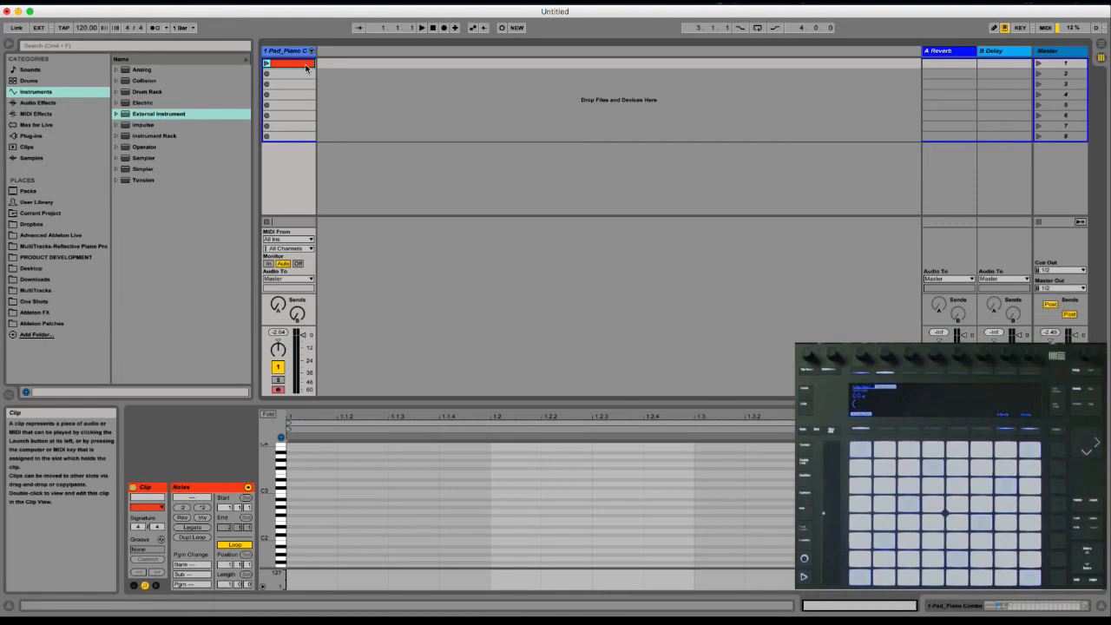
{"action": "key", "text": "Delete"}
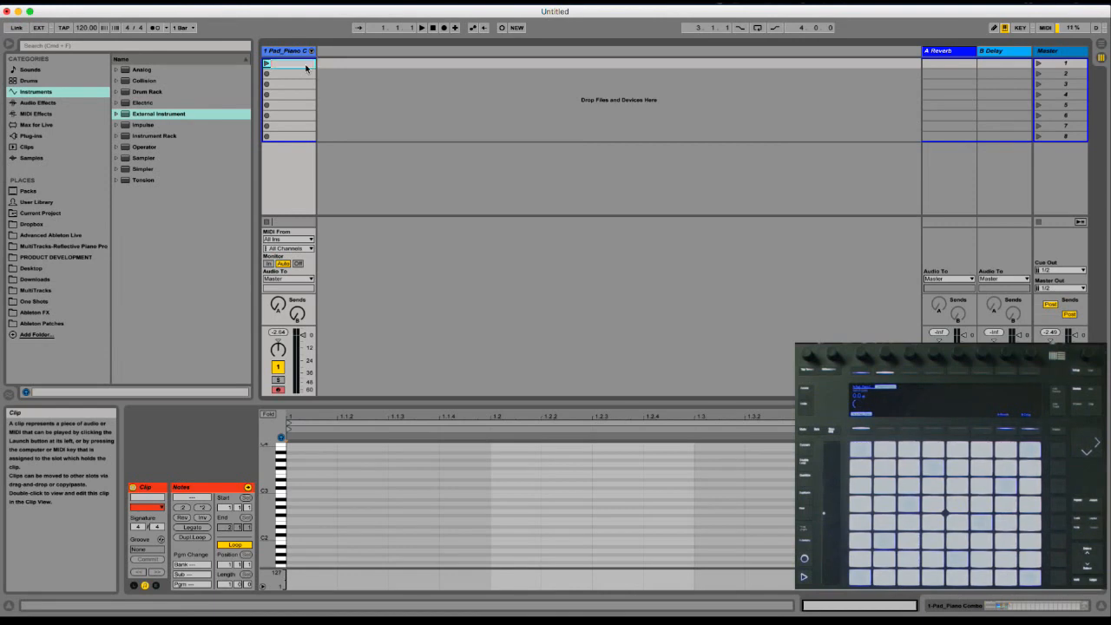
{"action": "type", "text": "Preset 1"}
{"action": "key", "text": "Return"}
Duplicate the Preset 1 clip twice into the slots below and name the copies Preset 2 and Preset 3.
{"action": "key", "text": "super+d"}
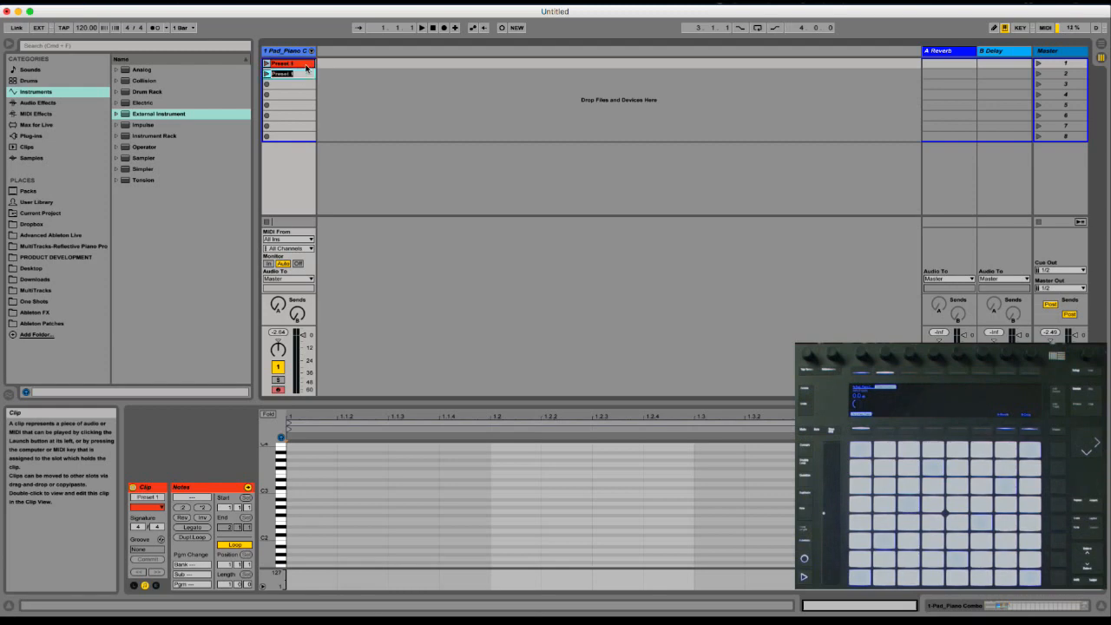
{"action": "key", "text": "super+d"}
{"action": "key", "text": "Right"}
{"action": "key", "text": "Up"}
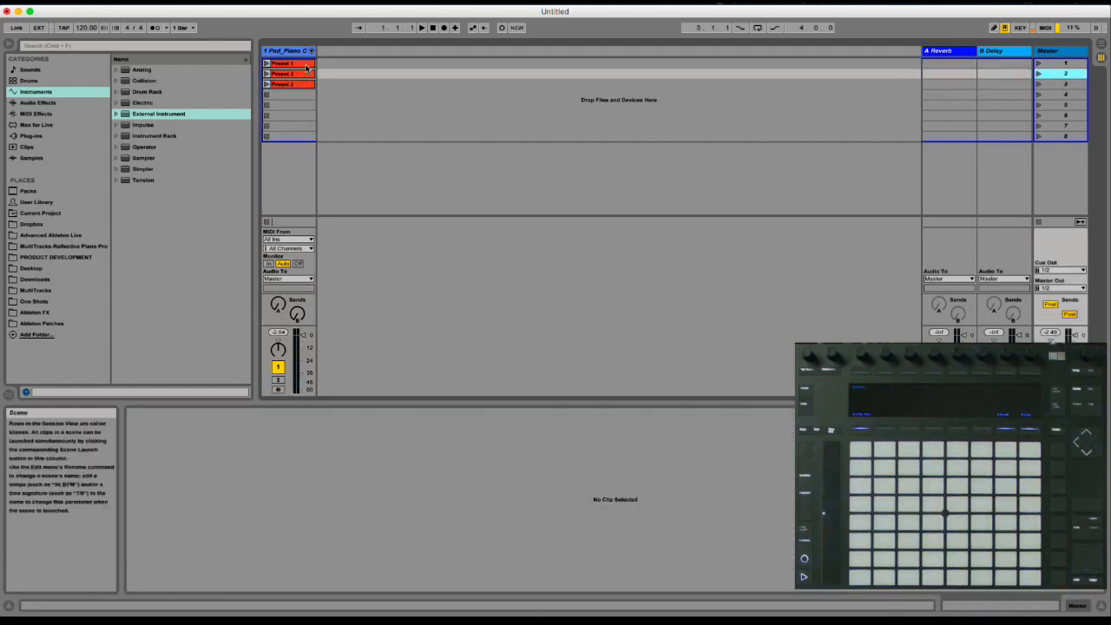
{"action": "key", "text": "Down"}
{"action": "left_click", "coordinate": [305, 84]}
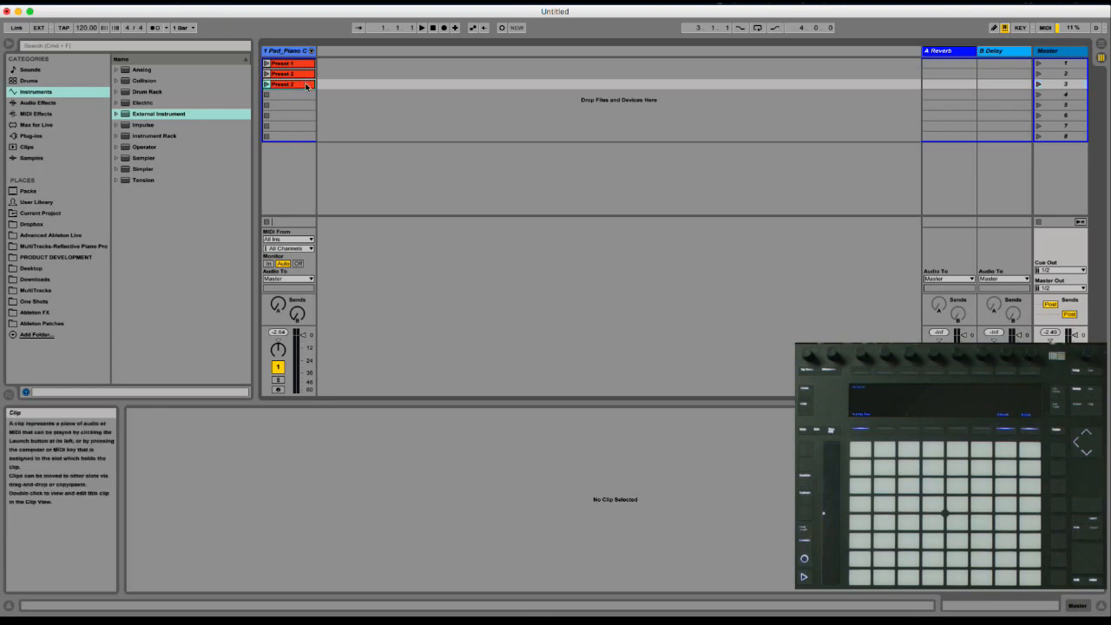
{"action": "type", "text": "Preset 3"}
{"action": "key", "text": "Return"}
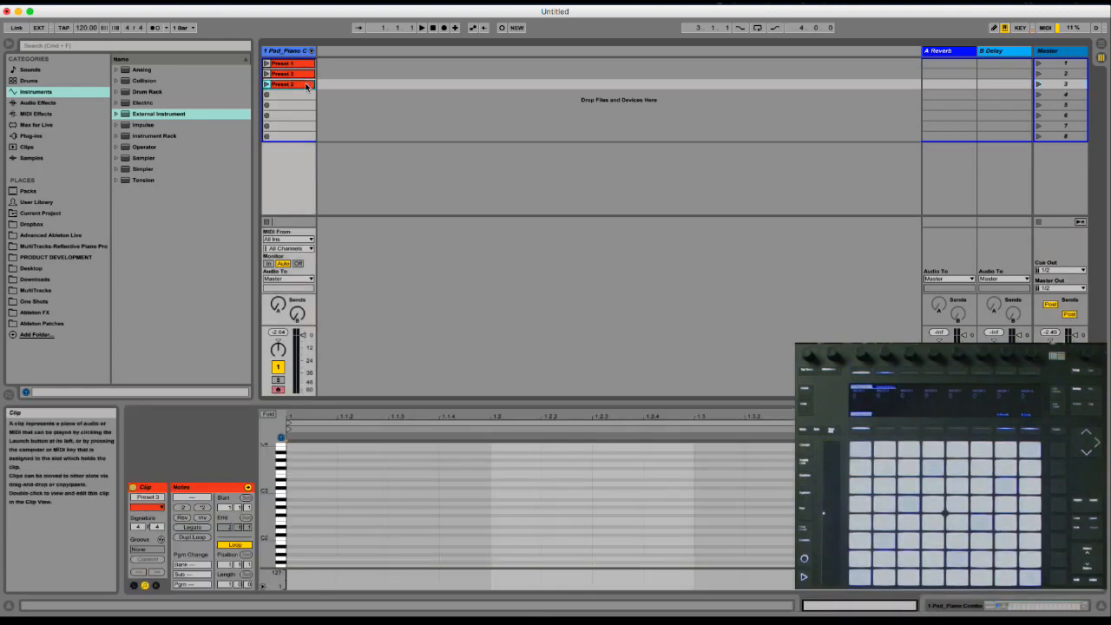
Duplicate the Preset 3 clip into the fourth slot and name the copy Preset 4.
{"action": "key", "text": "super+d"}
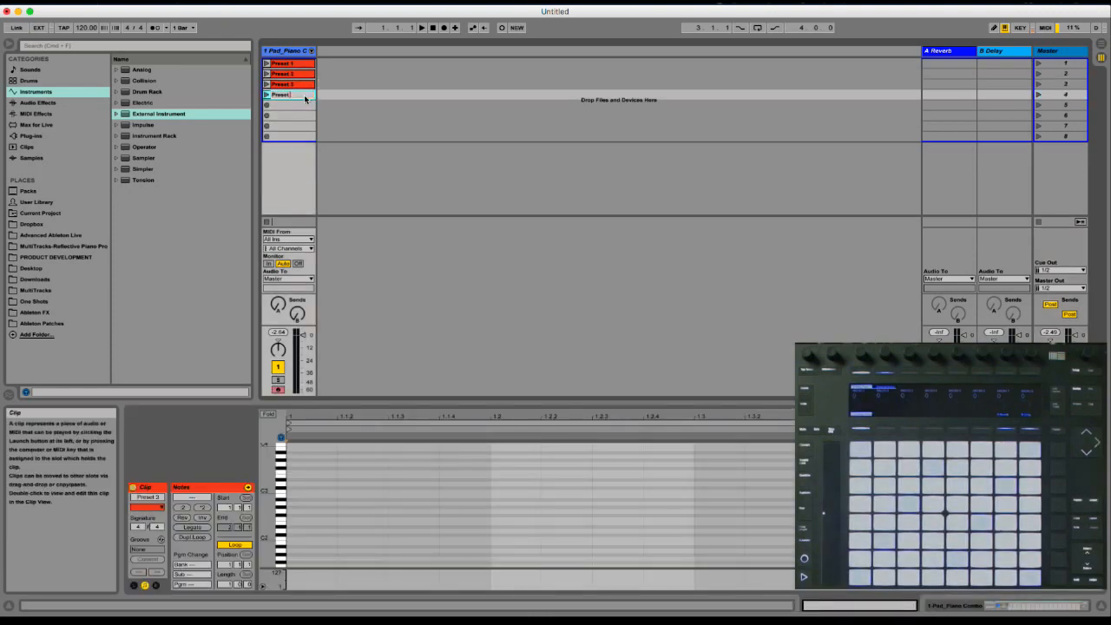
{"action": "type", "text": "4"}
{"action": "key", "text": "Return"}
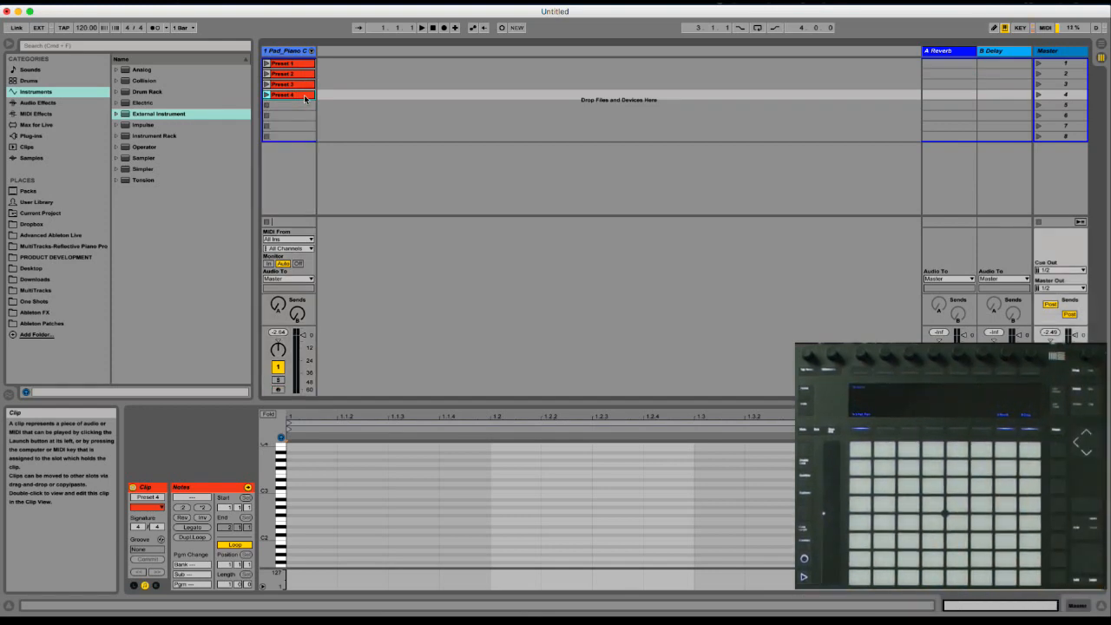
Show the Preset 1 clip's envelopes and review the devices and parameters available for clip automation.
{"action": "left_click", "coordinate": [305, 70]}
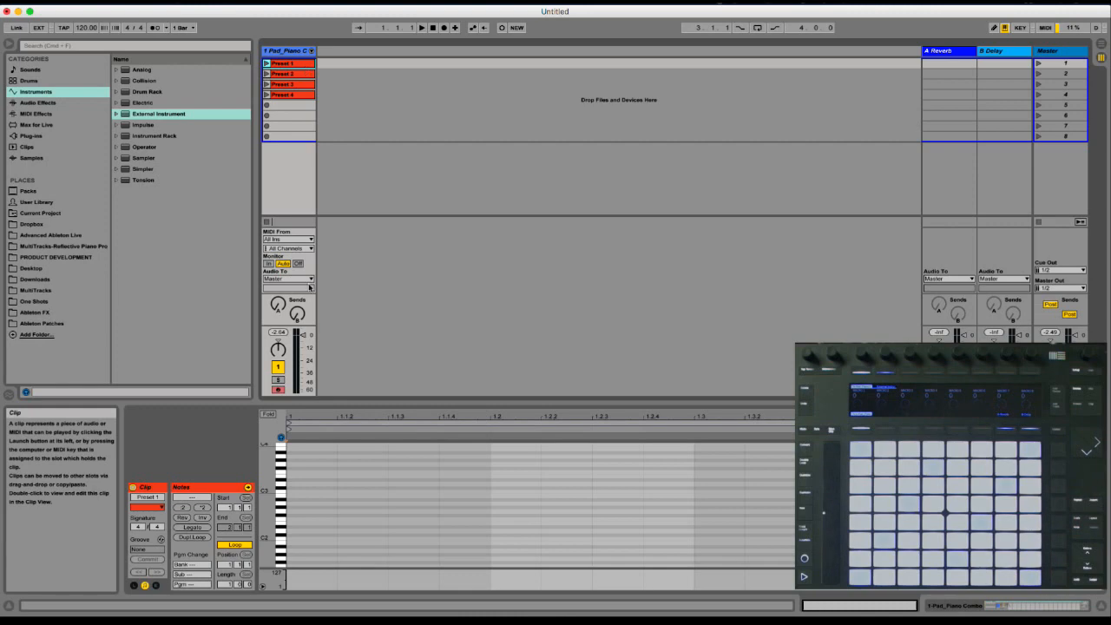
{"action": "left_click", "coordinate": [146, 588]}
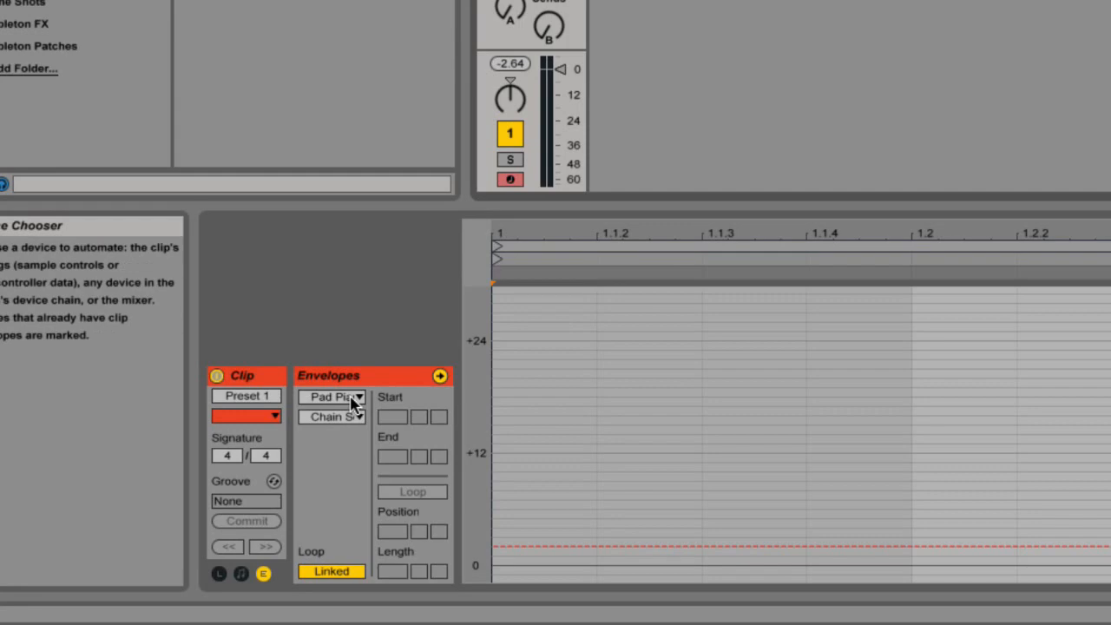
{"action": "left_click", "coordinate": [354, 403]}
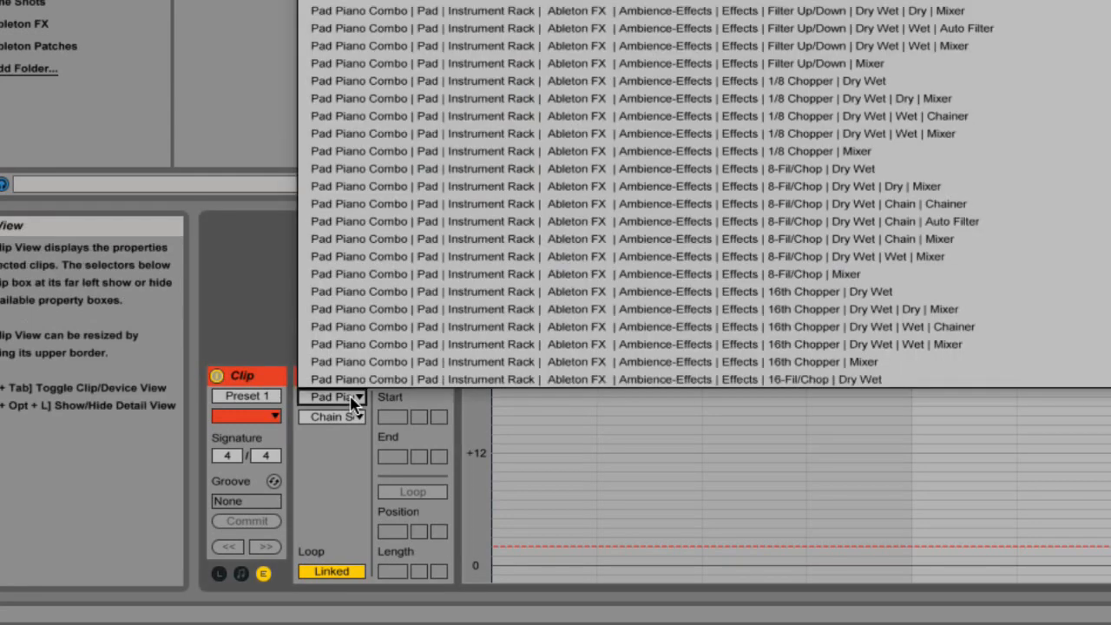
{"action": "scroll", "coordinate": [509, 66], "scroll_direction": "down", "scroll_amount": 15}
{"action": "scroll", "coordinate": [507, 67], "scroll_direction": "up", "scroll_amount": 15}
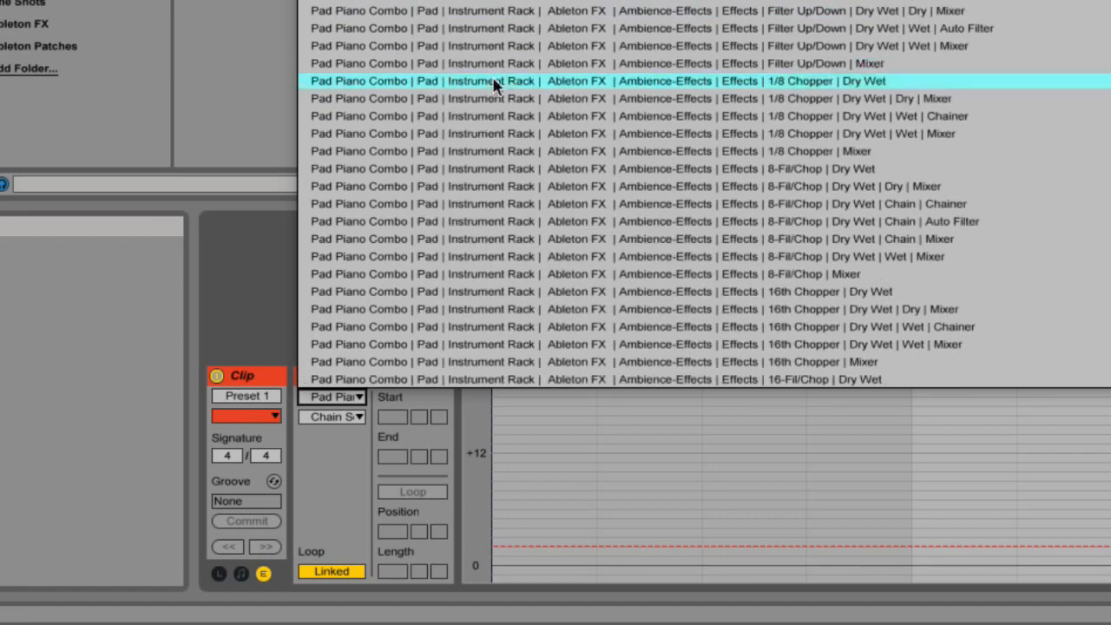
{"action": "left_click", "coordinate": [309, 443]}
{"action": "left_click", "coordinate": [341, 419]}
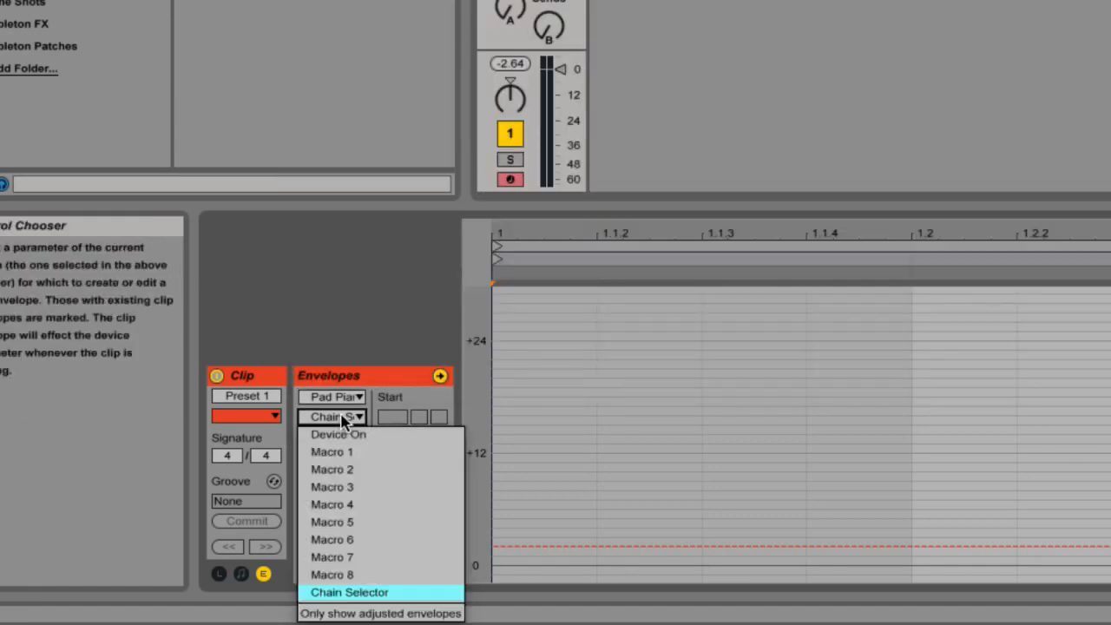
{"action": "left_click", "coordinate": [344, 420]}
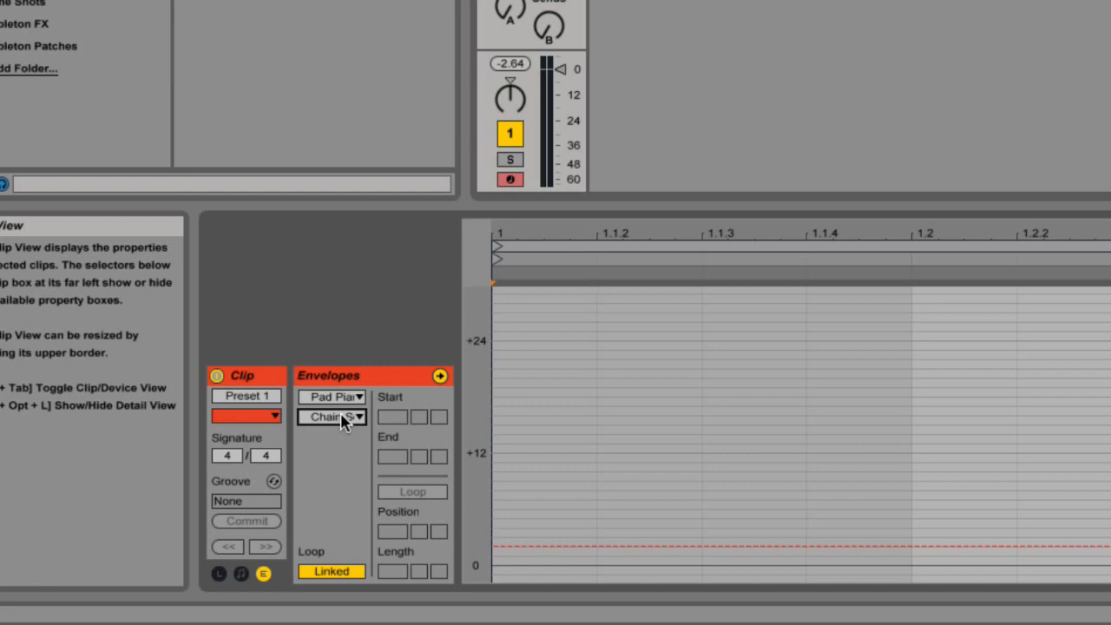
{"action": "left_click", "coordinate": [345, 420]}
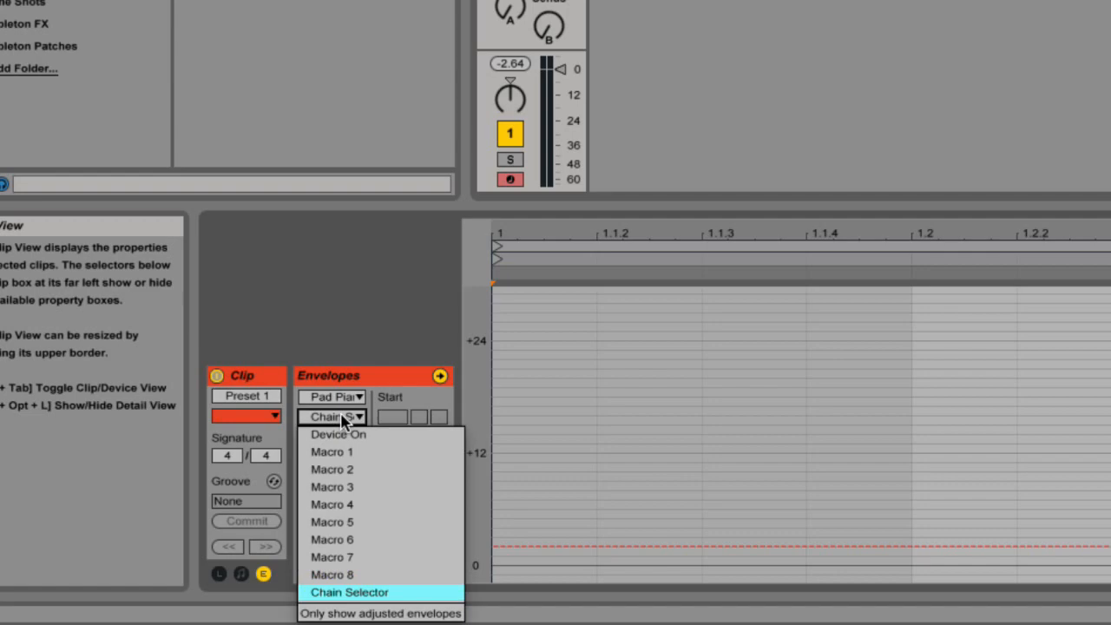
{"action": "left_click", "coordinate": [343, 420]}
{"action": "left_click", "coordinate": [347, 396]}
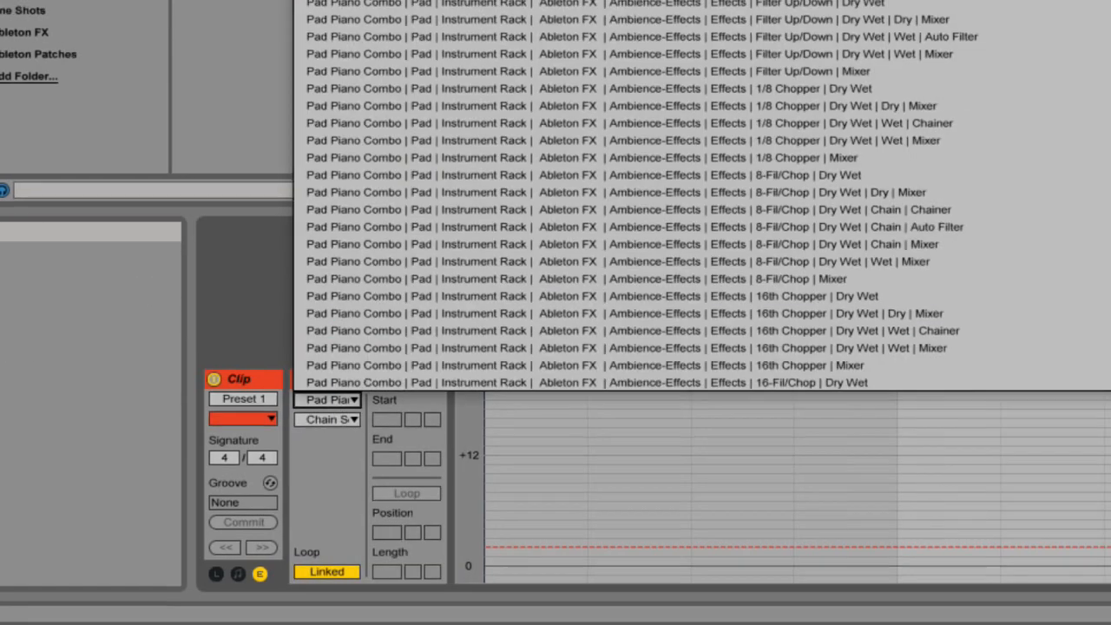
{"action": "left_click", "coordinate": [246, 100]}
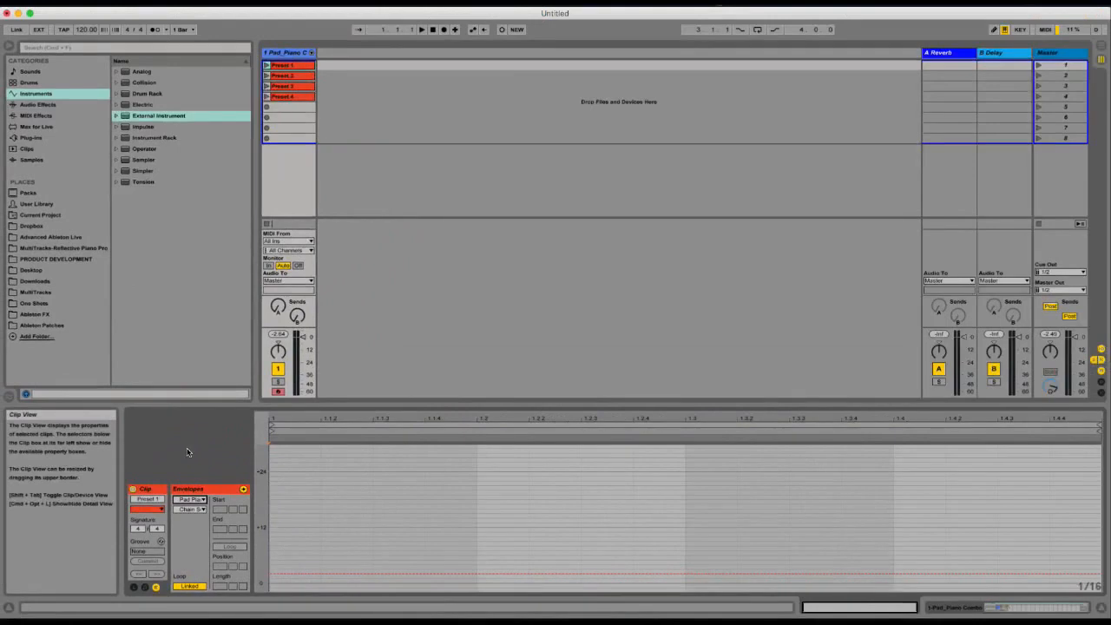
Choose the rack's Chain Selector as Preset 1's envelope parameter and lower the whole envelope line to 1.
{"action": "key", "text": "shift+Tab"}
{"action": "key", "text": "shift+Tab"}
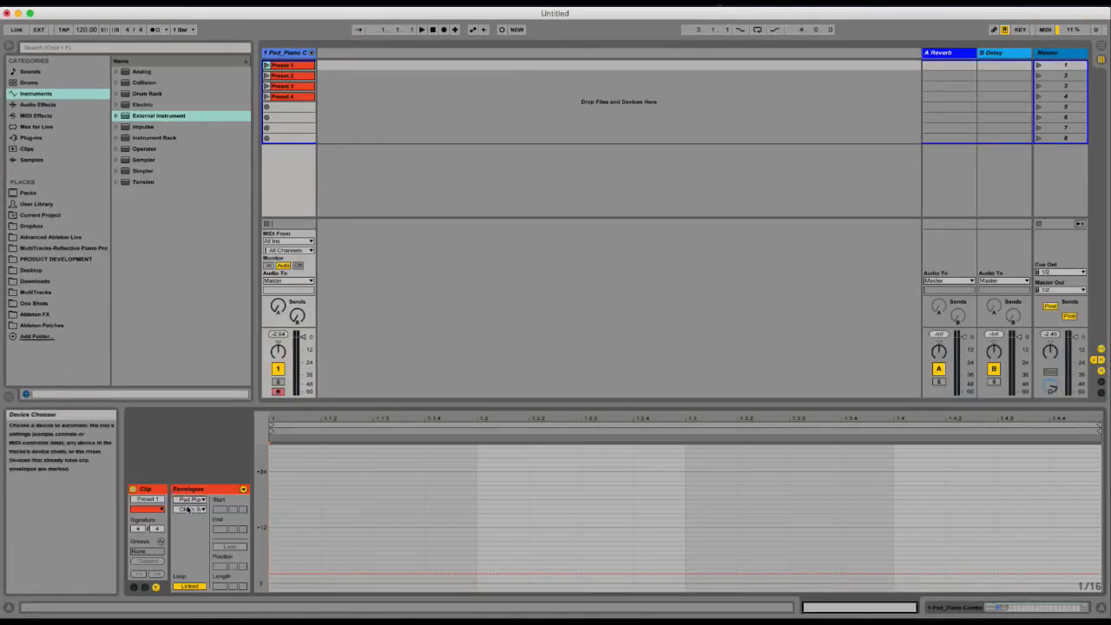
{"action": "left_click", "coordinate": [187, 510]}
{"action": "left_click", "coordinate": [201, 595]}
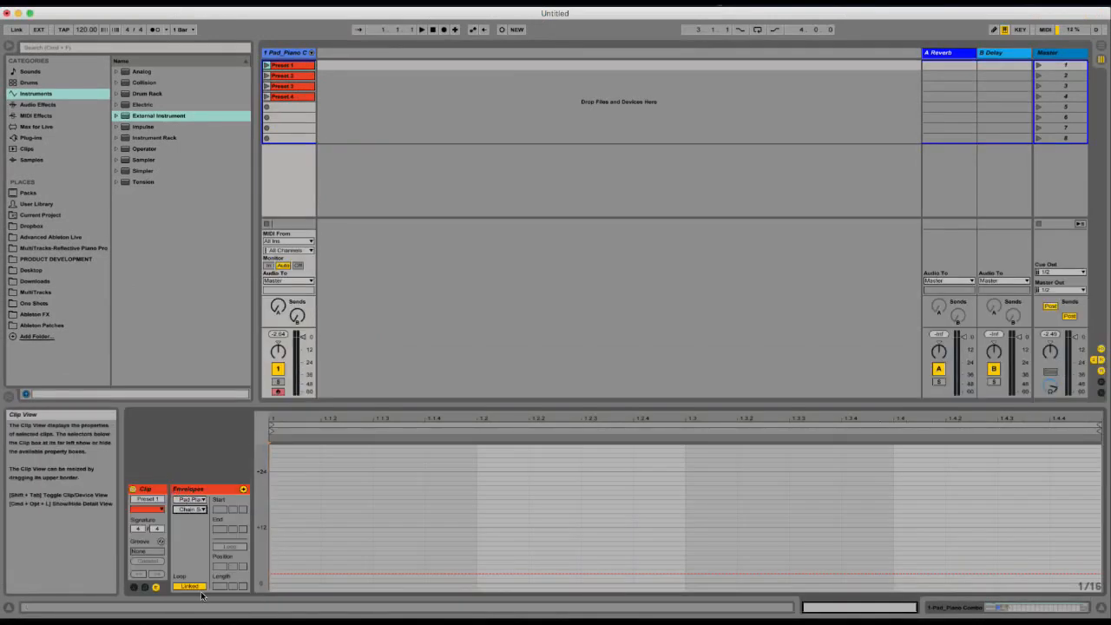
{"action": "mouse_move", "coordinate": [275, 575]}
{"action": "left_mouse_down"}
{"action": "mouse_move", "coordinate": [275, 541]}
{"action": "mouse_move", "coordinate": [277, 579]}
{"action": "left_mouse_up"}
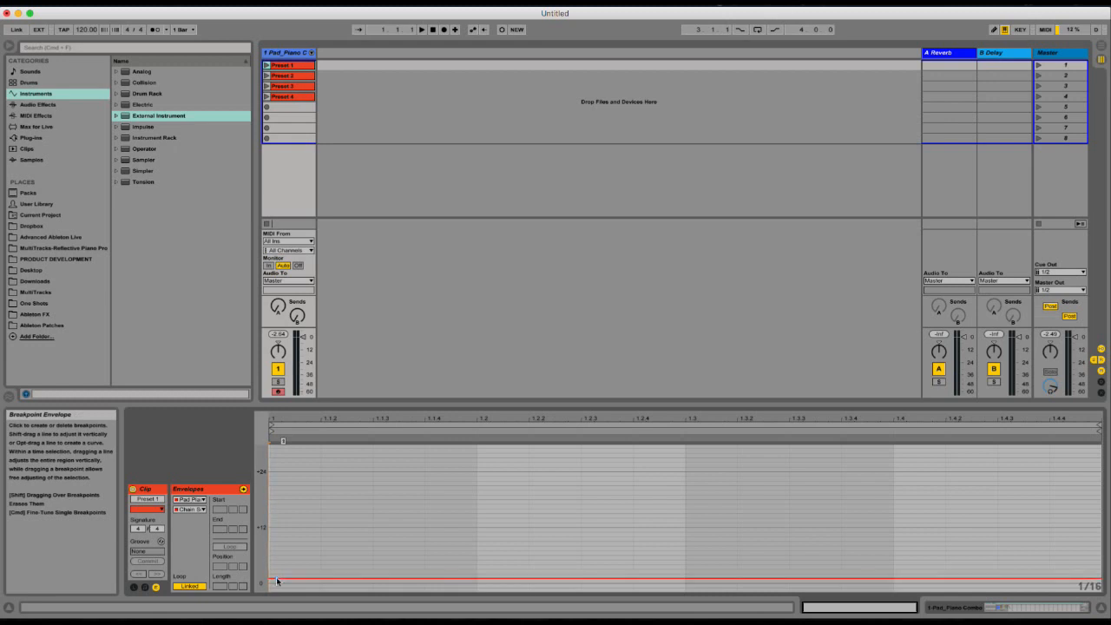
Set the Chain Selector envelope to 2 in Preset 2 and 3 in Preset 3, and raise it in Preset 4.
{"action": "left_click", "coordinate": [296, 75]}
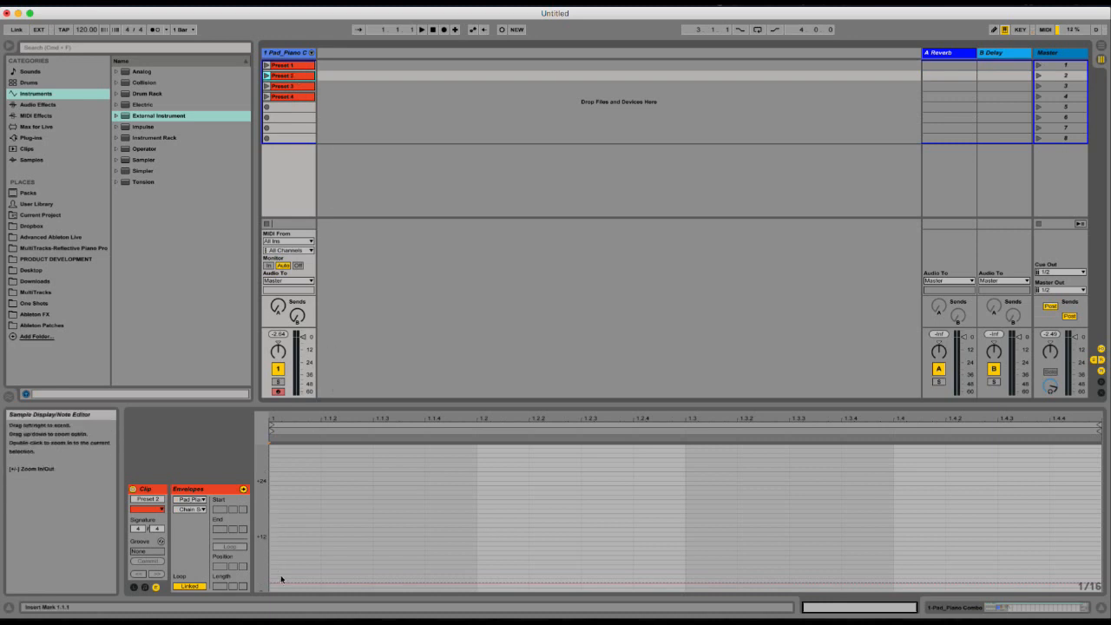
{"action": "left_click_drag", "start_coordinate": [281, 583], "coordinate": [281, 583]}
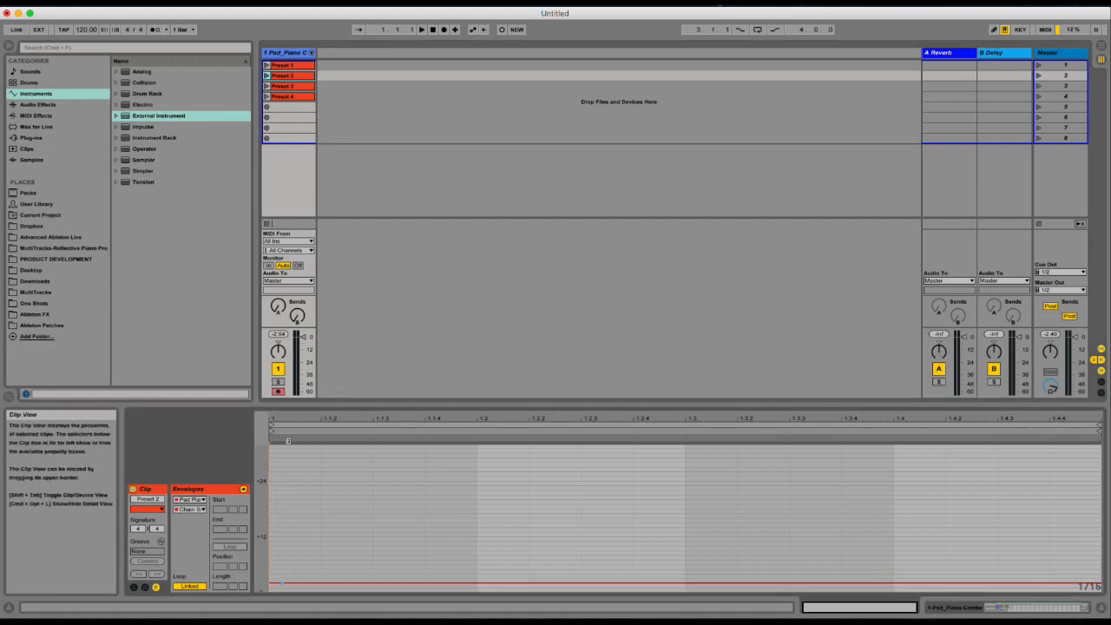
{"action": "left_click", "coordinate": [303, 86]}
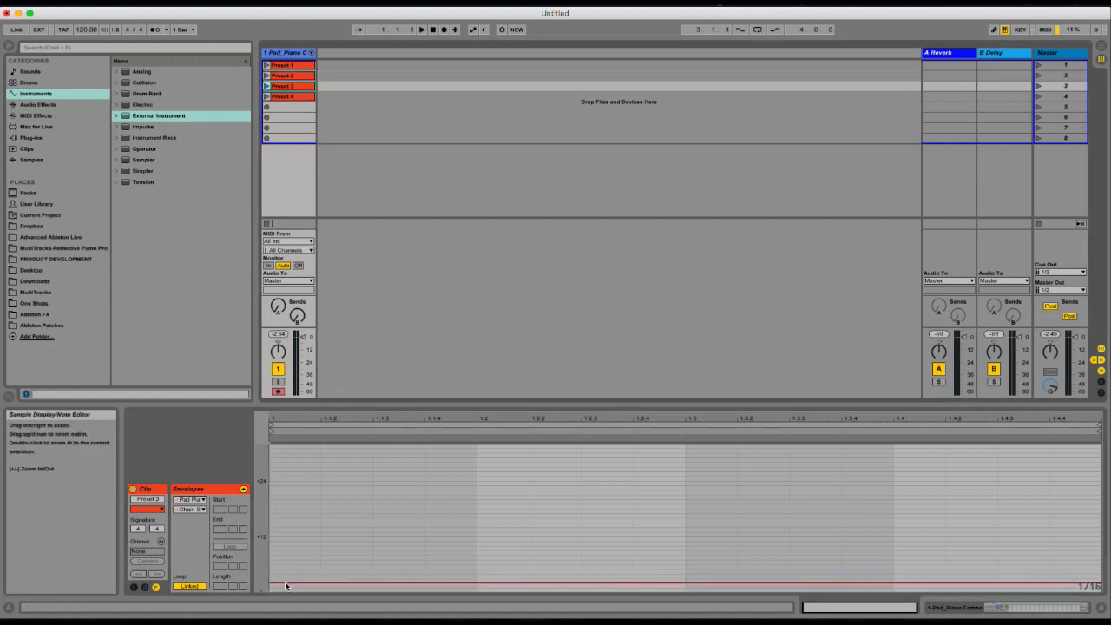
{"action": "left_click_drag", "start_coordinate": [285, 585], "coordinate": [285, 578]}
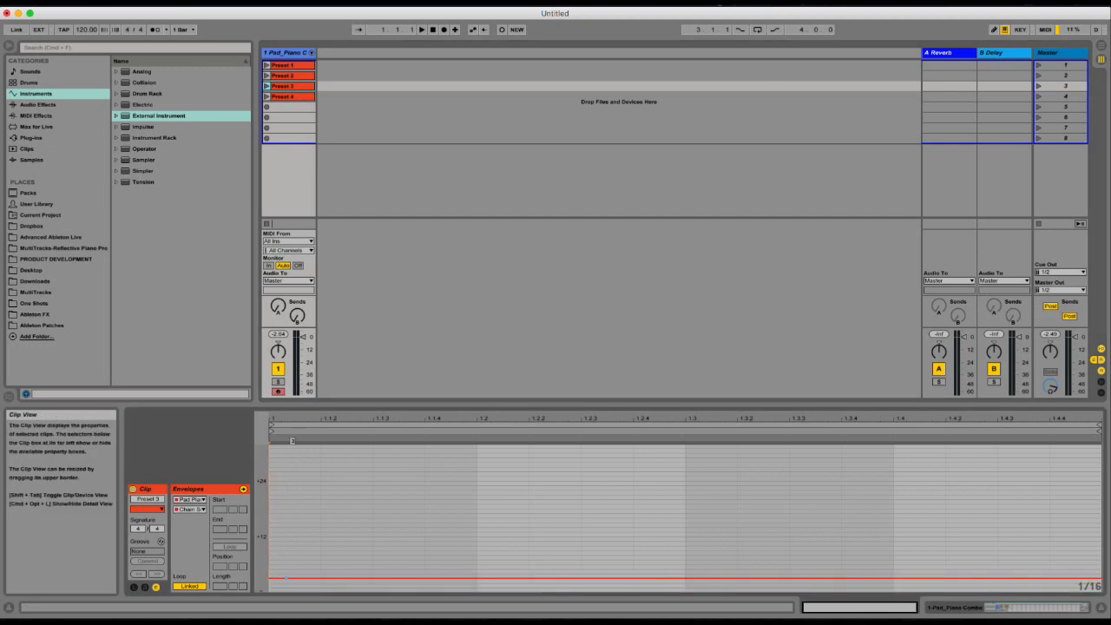
{"action": "left_click", "coordinate": [303, 96]}
{"action": "left_click_drag", "start_coordinate": [281, 585], "coordinate": [280, 578]}
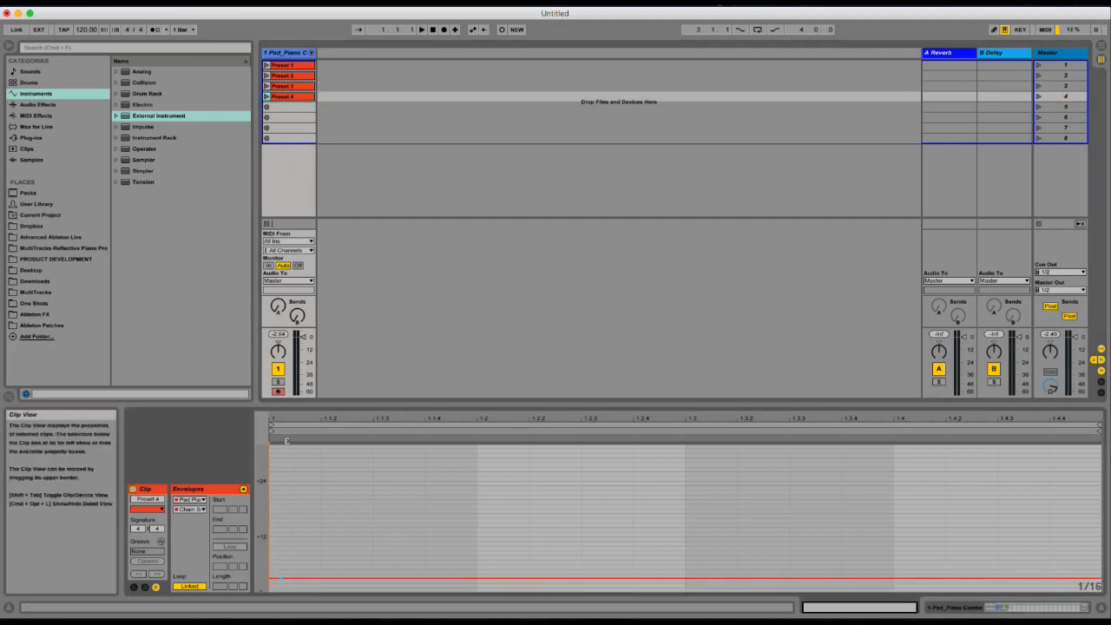
Display the rack's chains, launch Preset 1 and Preset 2 in turn to switch chains, and re-arm the Pad_Piano Combo track.
{"action": "key", "text": "shift+Tab"}
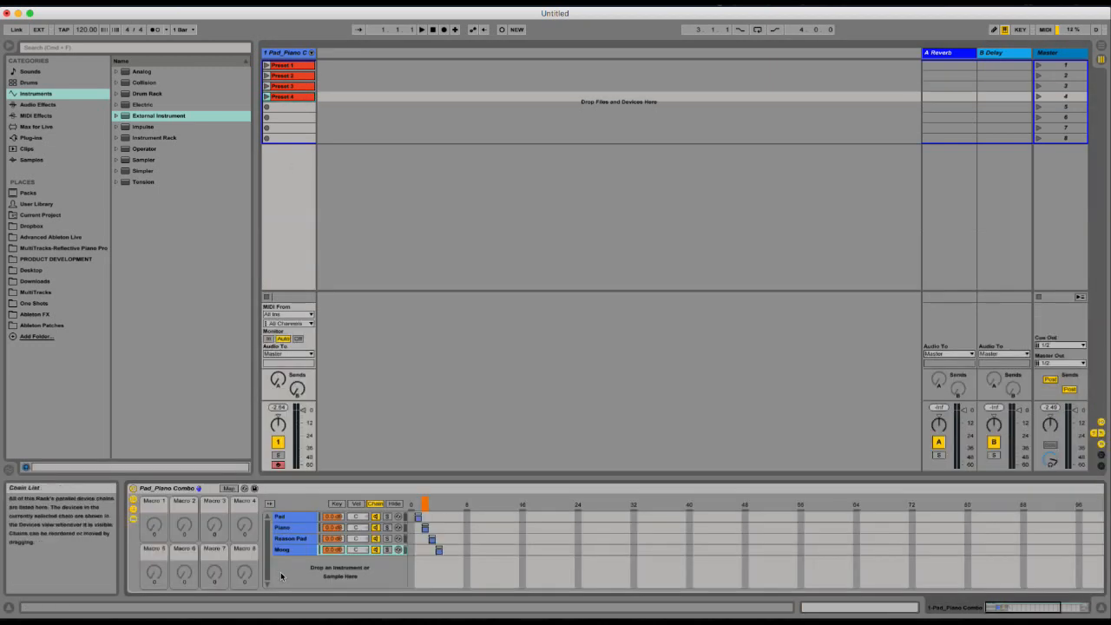
{"action": "left_click", "coordinate": [300, 66]}
{"action": "left_click", "coordinate": [267, 66]}
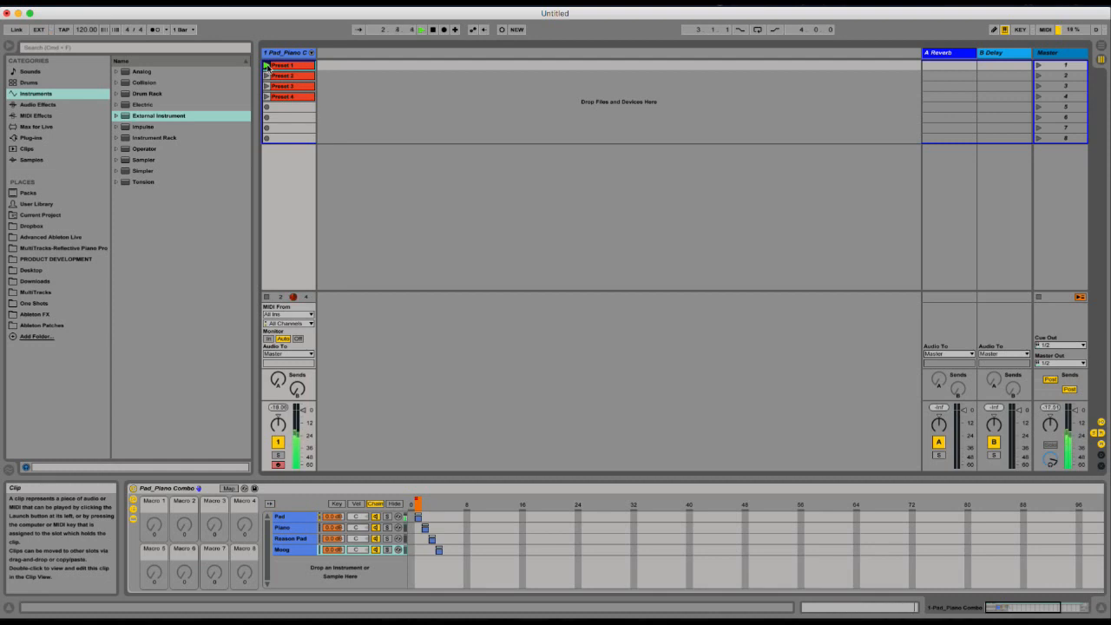
{"action": "key", "text": "c"}
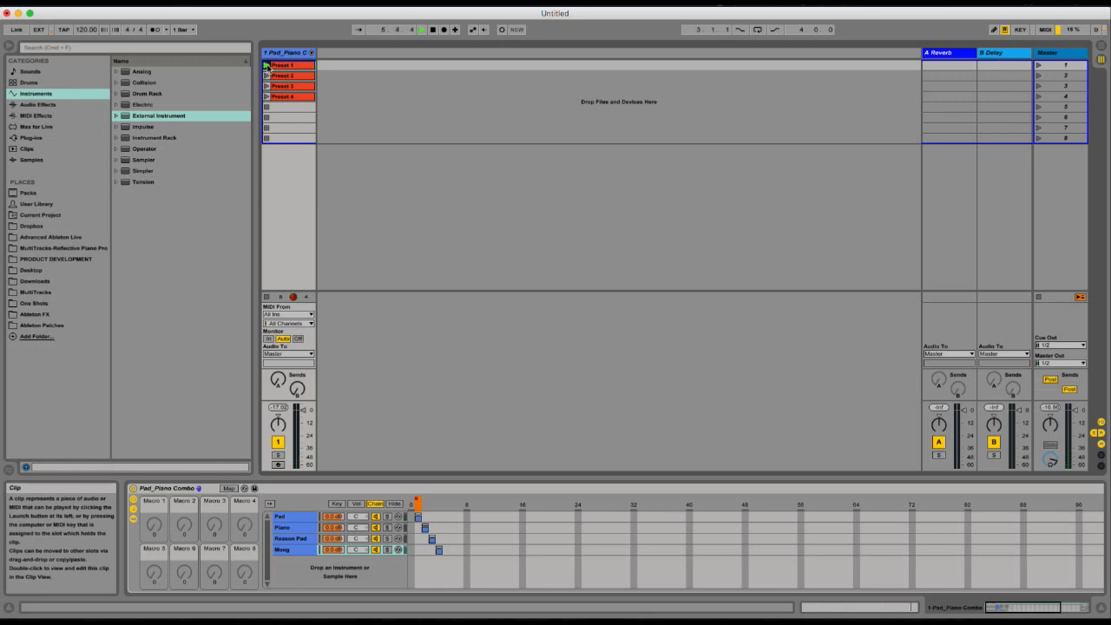
{"action": "left_click", "coordinate": [266, 76]}
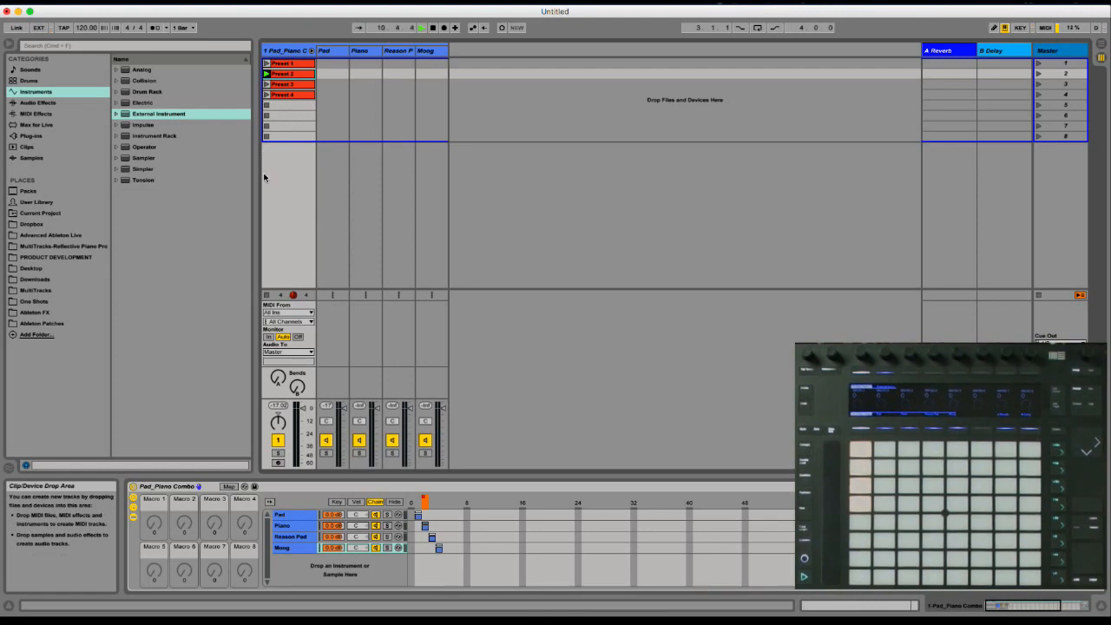
{"action": "left_click", "coordinate": [278, 463]}
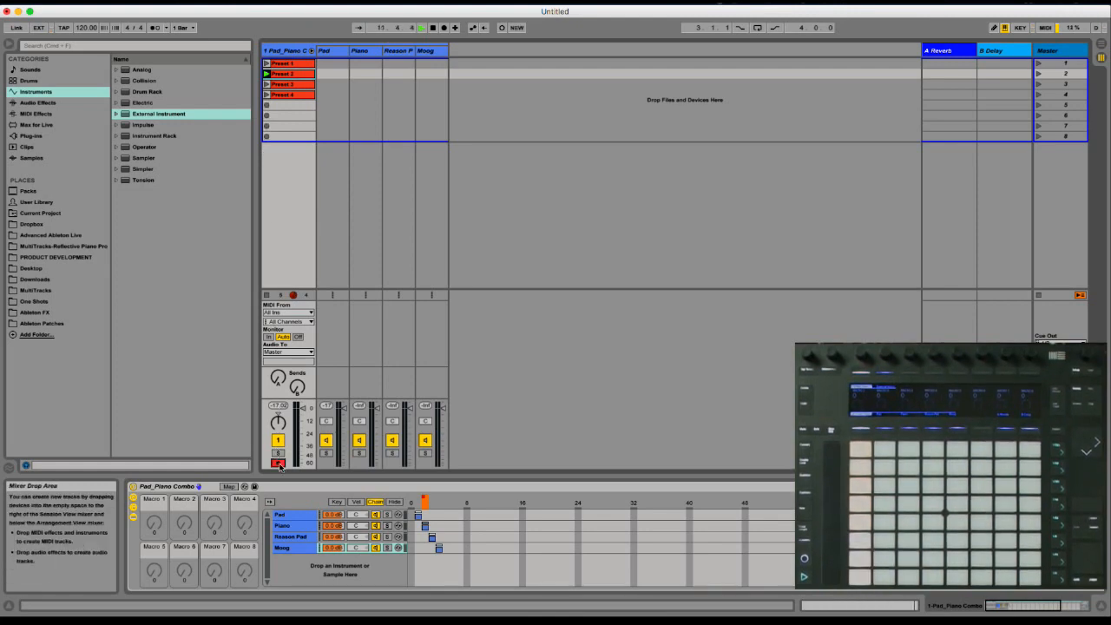
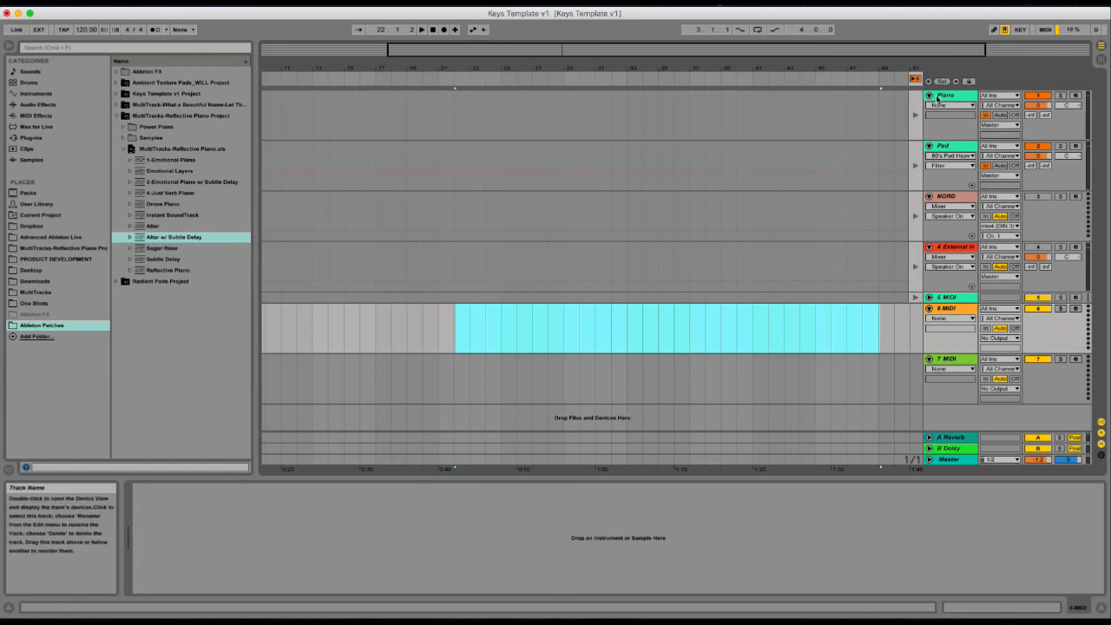
Show the Instrument Rack's Chain Selector as the automation lane of the Piano track.
{"action": "left_click", "coordinate": [949, 105]}
{"action": "left_click", "coordinate": [947, 122]}
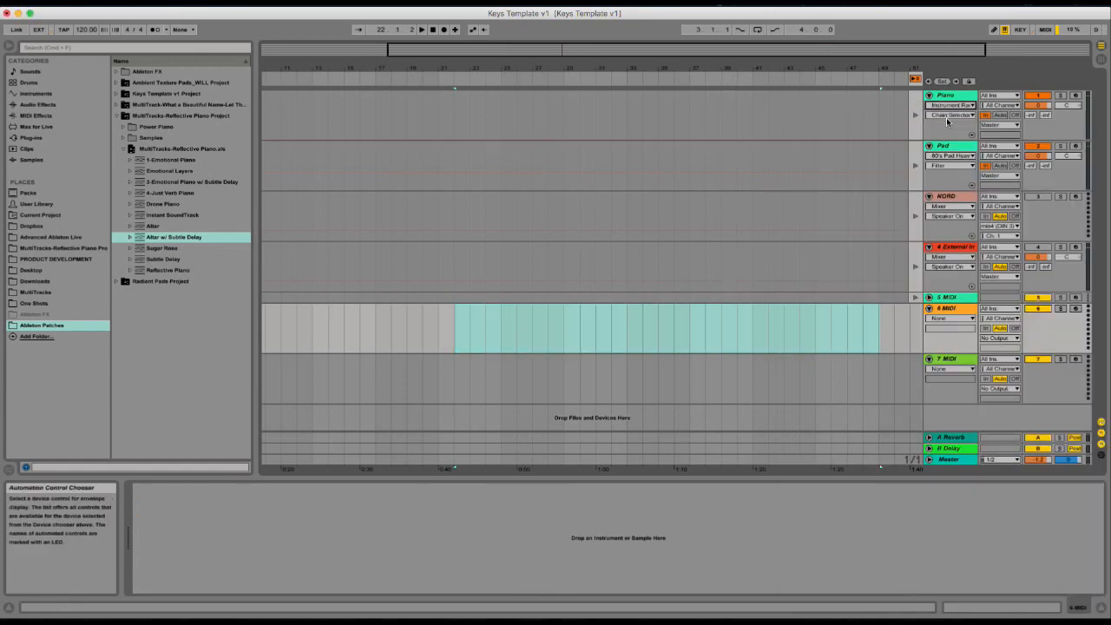
{"action": "left_click", "coordinate": [952, 115]}
{"action": "left_click", "coordinate": [953, 118]}
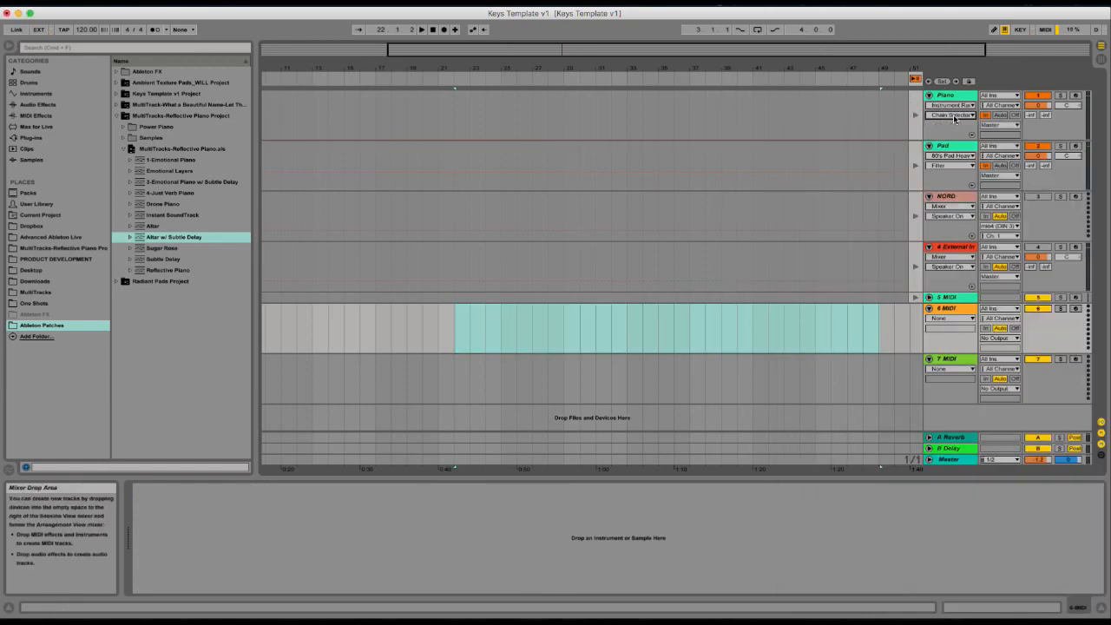
{"action": "left_click", "coordinate": [954, 116]}
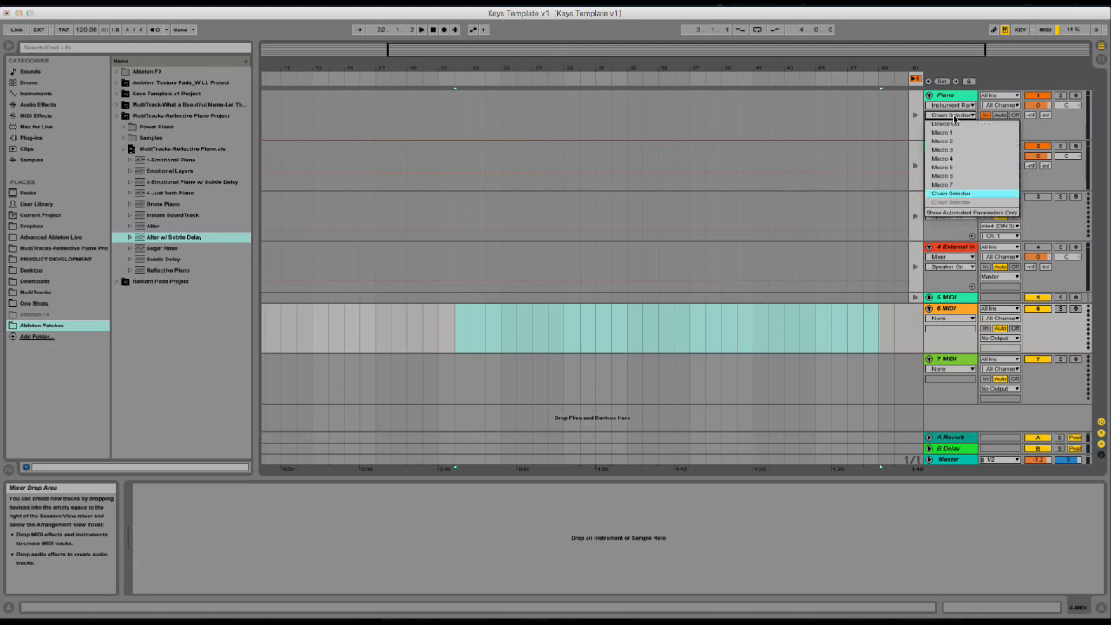
{"action": "left_click", "coordinate": [951, 193]}
Show the Instrument Rack's Chain Selector as the automation lane of the Pad track.
{"action": "left_click", "coordinate": [958, 158]}
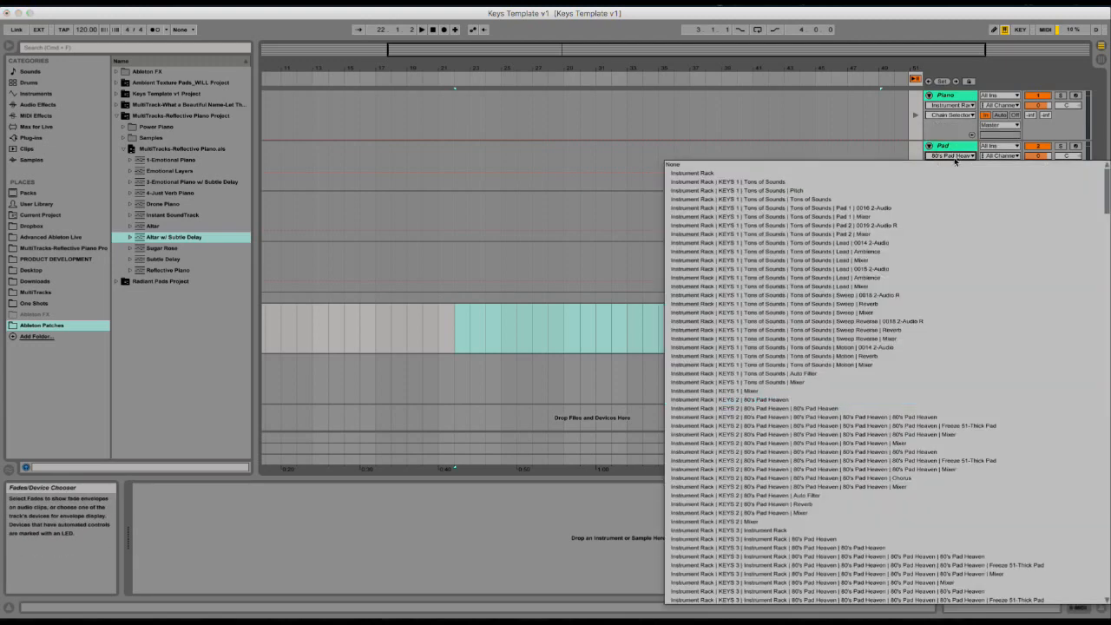
{"action": "left_click", "coordinate": [953, 169]}
{"action": "left_click", "coordinate": [952, 165]}
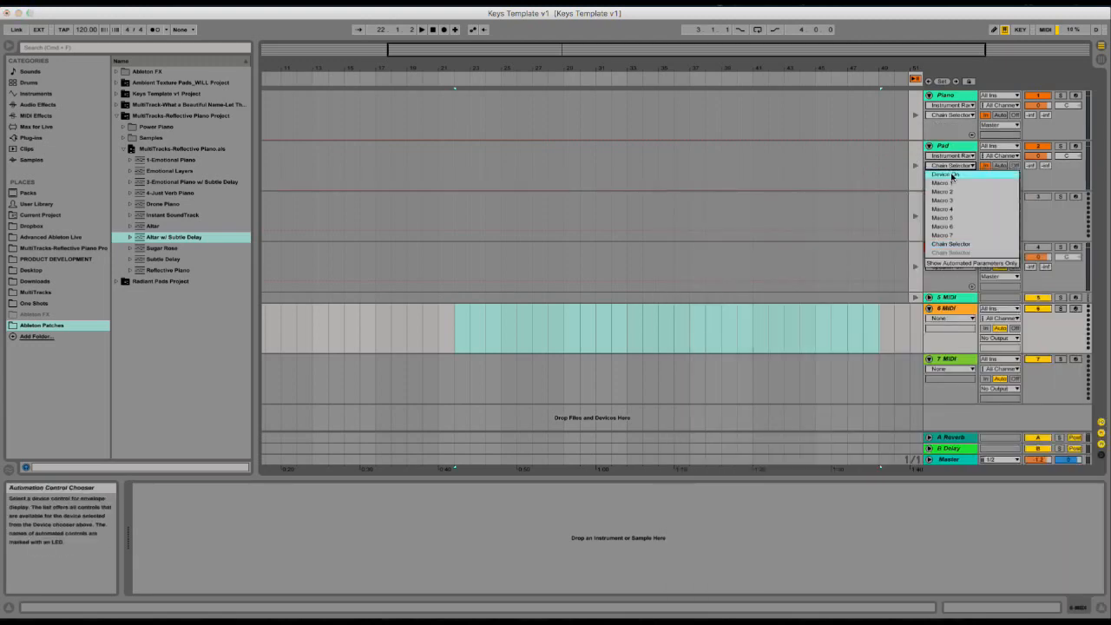
{"action": "left_click", "coordinate": [951, 244]}
Copy the Piano track's KEYS 1 clip from Session View and paste it at bar 1 of the Piano track in the arrangement.
{"action": "key", "text": "Tab"}
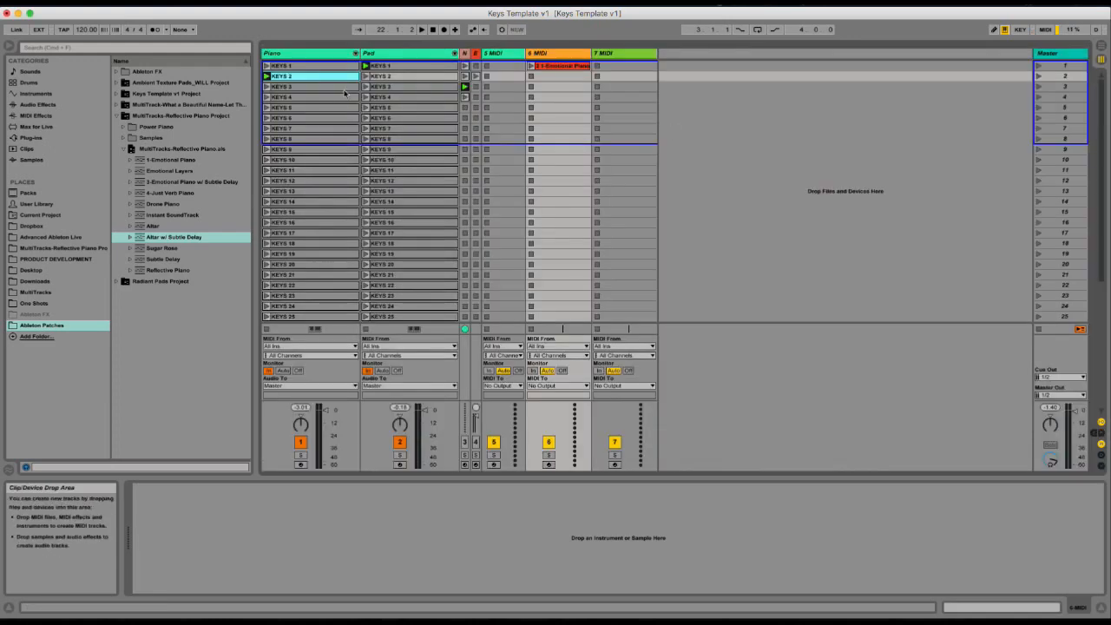
{"action": "left_click", "coordinate": [322, 67]}
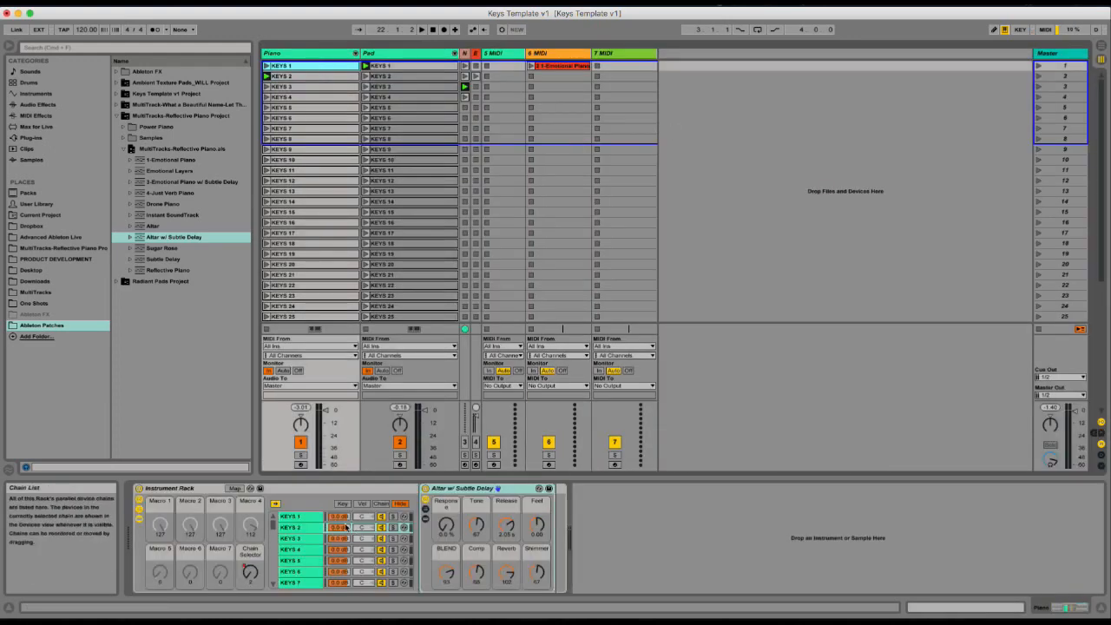
{"action": "left_click", "coordinate": [307, 517]}
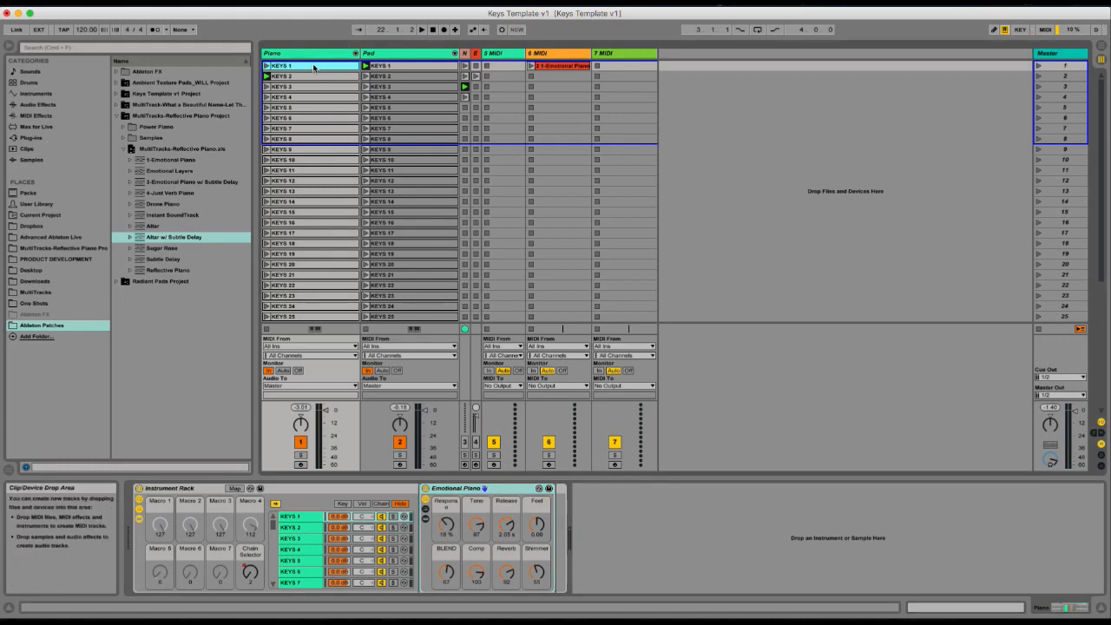
{"action": "key", "text": "Tab"}
{"action": "scroll", "coordinate": [269, 112], "scroll_direction": "left", "scroll_amount": 1}
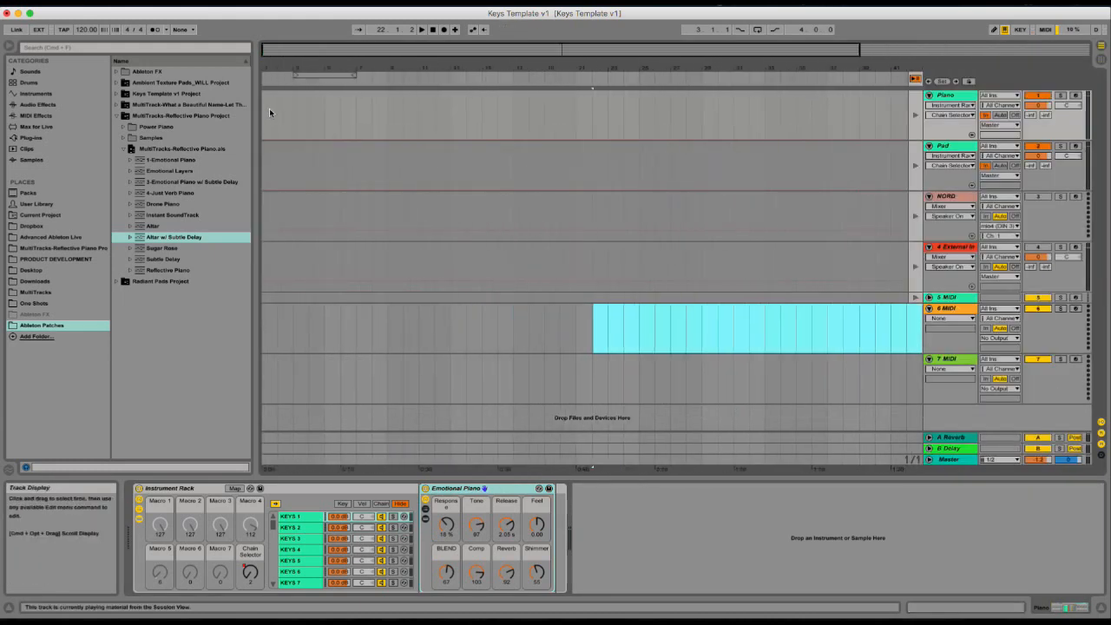
{"action": "left_click", "coordinate": [264, 111]}
{"action": "key", "text": "super+v"}
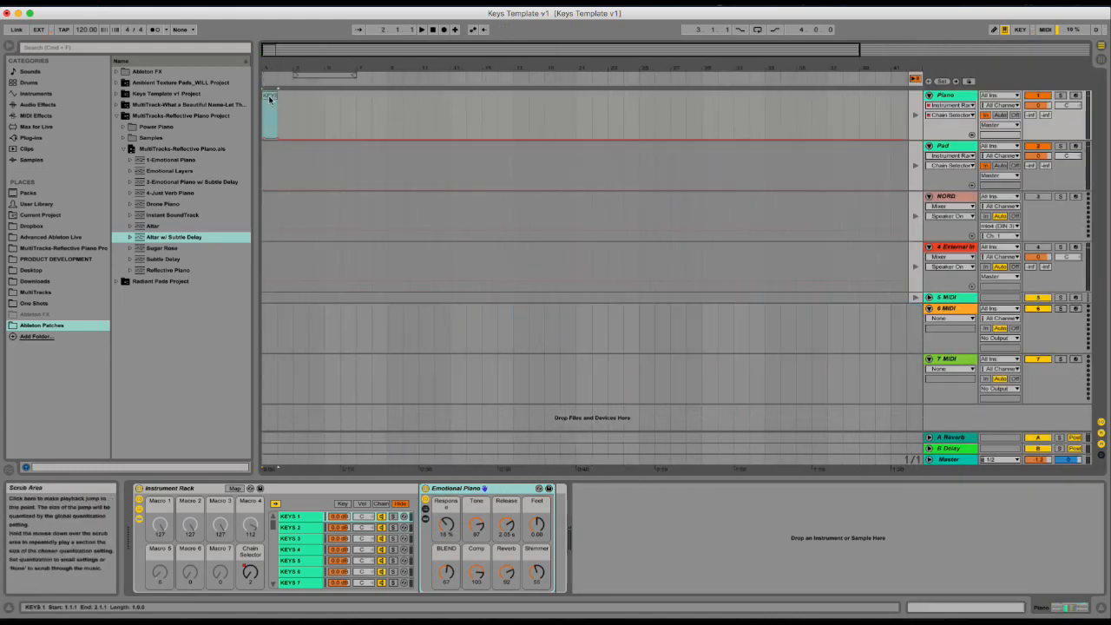
Duplicate the KEYS 1 clip back to back along the Piano track up to bar 23.
{"action": "left_click_drag", "start_coordinate": [278, 91], "coordinate": [545, 93]}
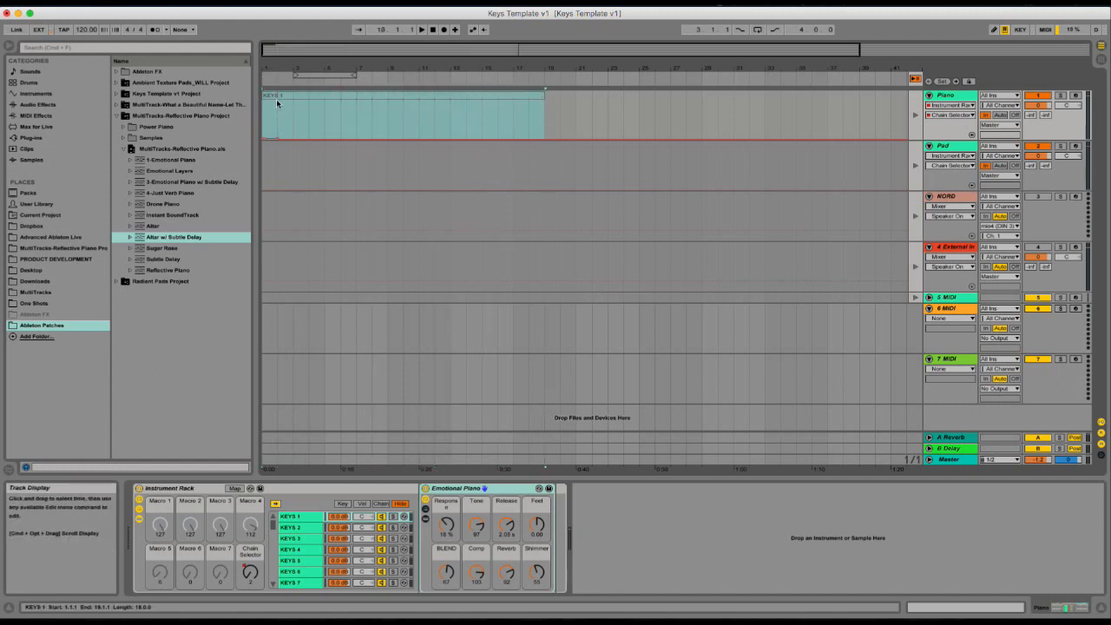
{"action": "key", "text": "super+z"}
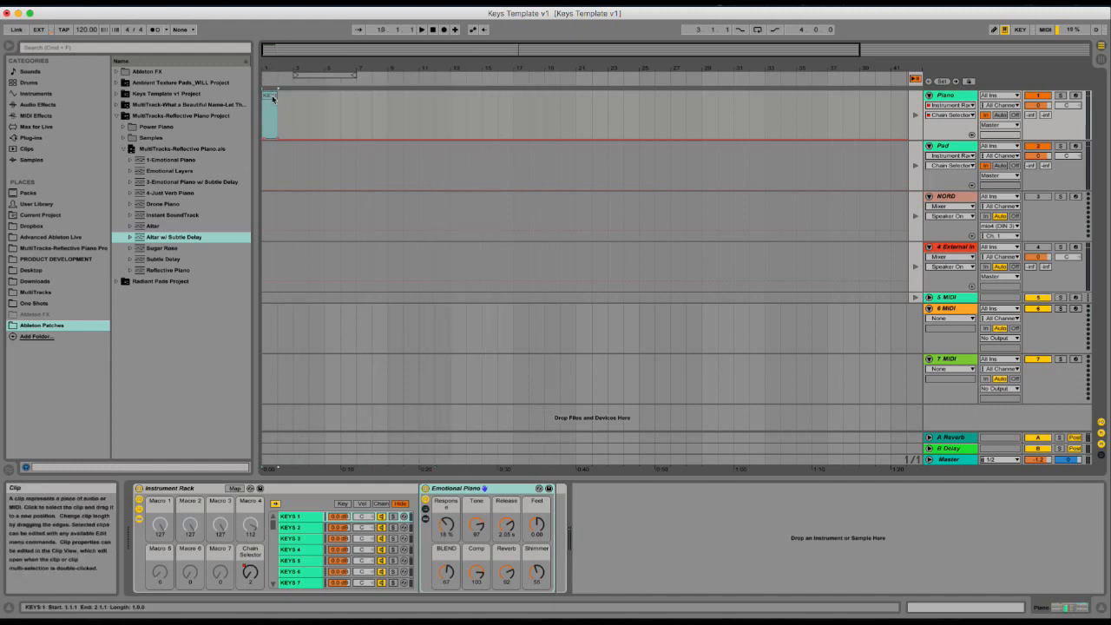
{"action": "key", "text": "super+d"}
{"action": "key", "text": "super+d"}
{"action": "key", "text": "super+d"}
{"action": "key", "text": "super+d"}
{"action": "key", "text": "super+d"}
{"action": "key", "text": "super+d"}
{"action": "key", "text": "super+d"}
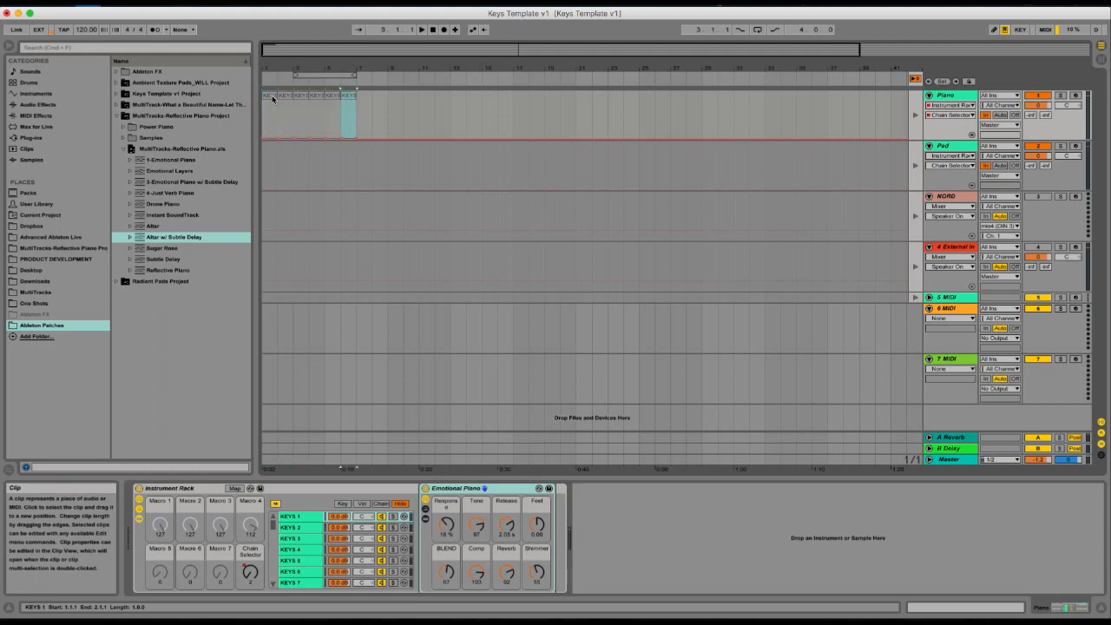
{"action": "key", "text": "super+d"}
{"action": "key", "text": "super+d"}
{"action": "key", "text": "super+d"}
{"action": "key", "text": "super+d"}
{"action": "key", "text": "super+d"}
{"action": "key", "text": "super+d"}
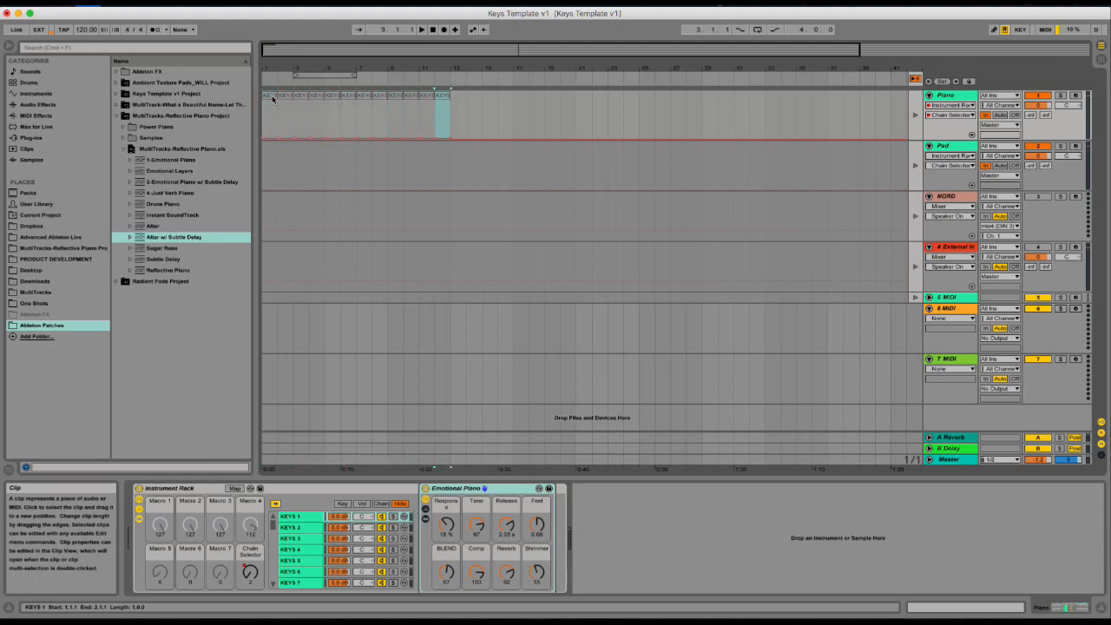
{"action": "key", "text": "super+d"}
{"action": "key", "text": "super+d"}
{"action": "key", "text": "super+d"}
{"action": "key", "text": "super+d"}
{"action": "key", "text": "super+d"}
{"action": "key", "text": "super+d"}
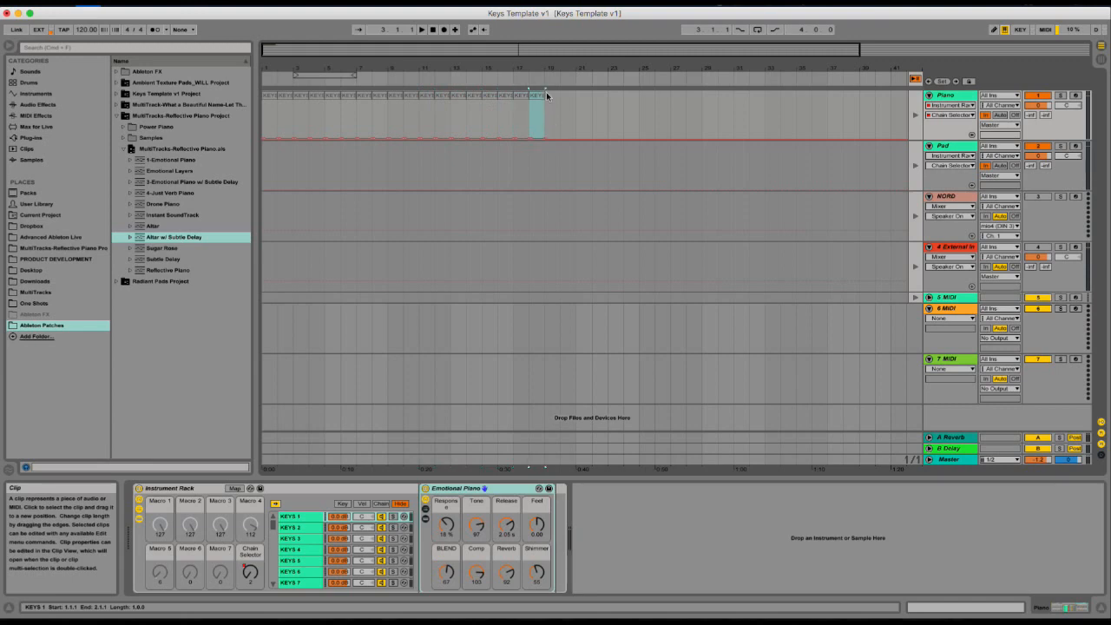
{"action": "key", "text": "super+d"}
{"action": "key", "text": "super+d"}
Copy the Pad track's KEYS 1 clip from Session View and paste consecutive copies on the arrangement's Pad track from bar 4 to bar 8.
{"action": "key", "text": "Tab"}
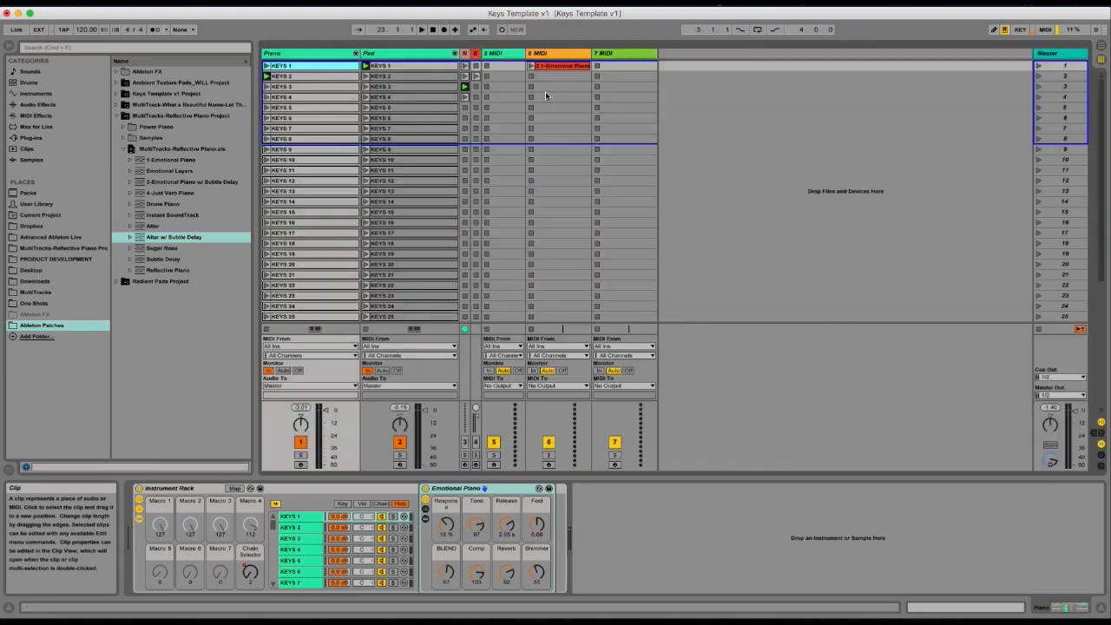
{"action": "left_click", "coordinate": [400, 63]}
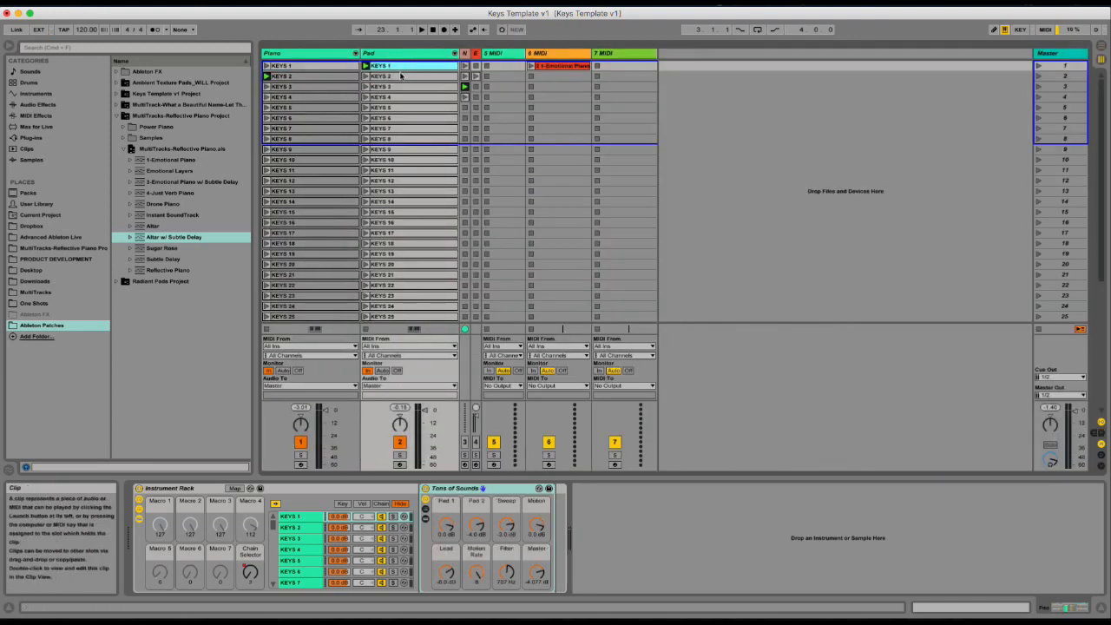
{"action": "left_click", "coordinate": [401, 76]}
{"action": "left_click", "coordinate": [402, 67]}
{"action": "key", "text": "Tab"}
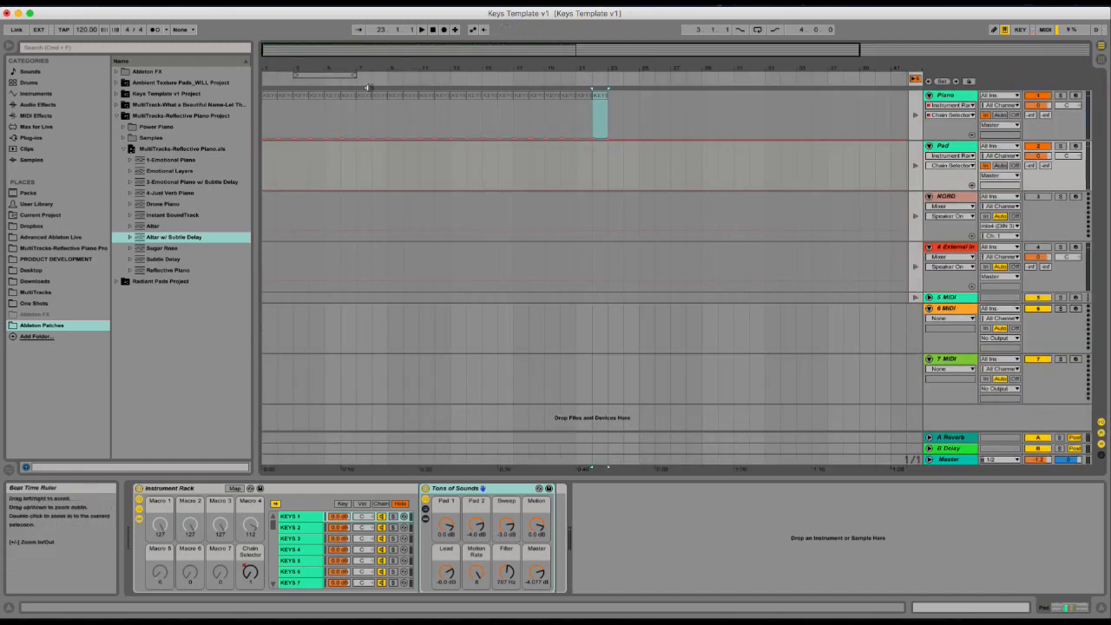
{"action": "left_click", "coordinate": [309, 156]}
{"action": "key", "text": "super+v"}
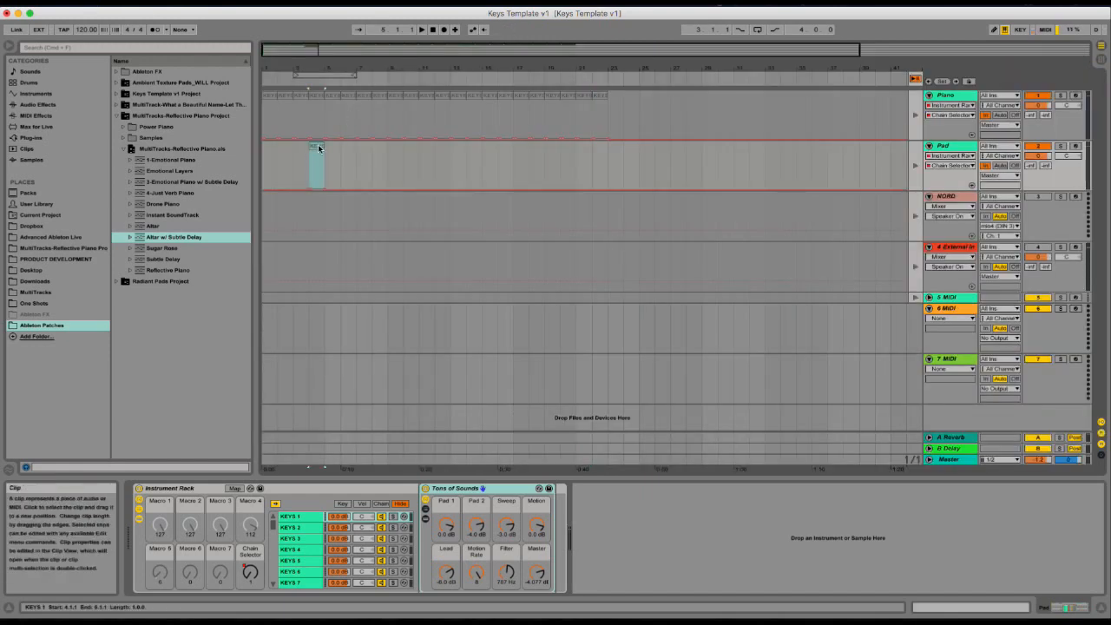
{"action": "key", "text": "super+v"}
{"action": "key", "text": "super+v"}
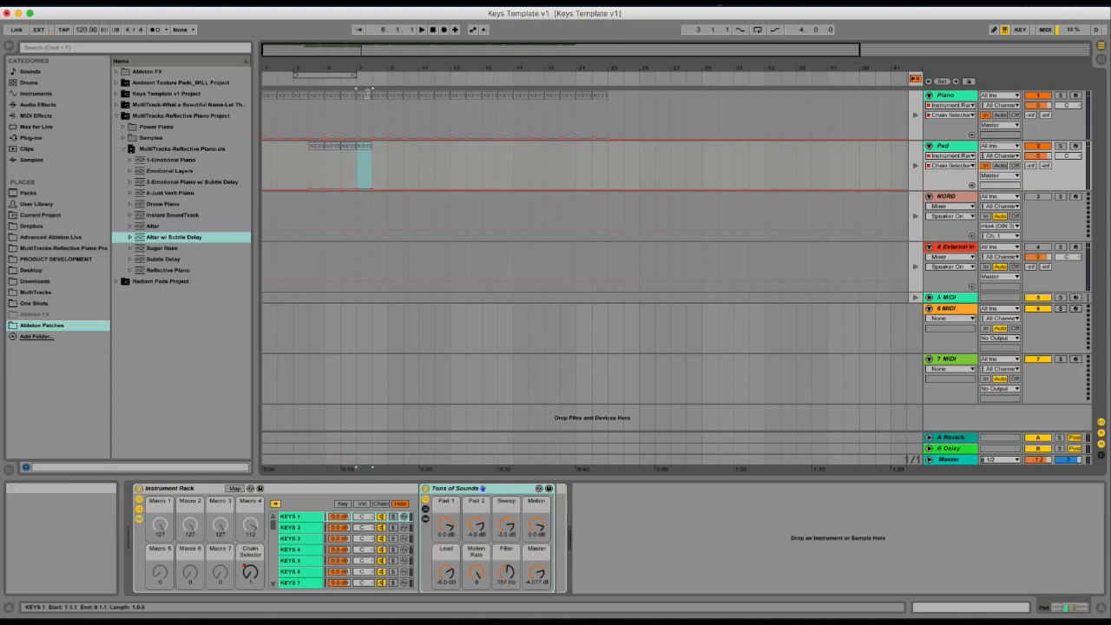
Delete the four Piano clips above the Pad clips, from bar 4 to bar 8.
{"action": "left_click", "coordinate": [333, 96]}
{"action": "left_click", "coordinate": [361, 96], "text": "shift"}
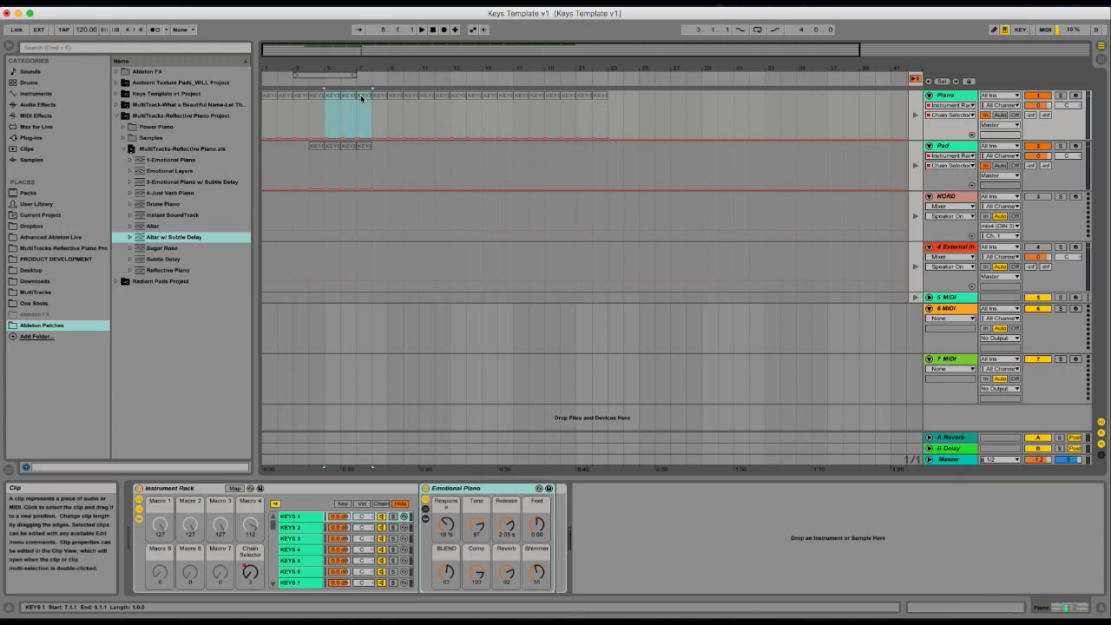
{"action": "key", "text": "Delete"}
{"action": "left_click", "coordinate": [319, 97]}
{"action": "key", "text": "Delete"}
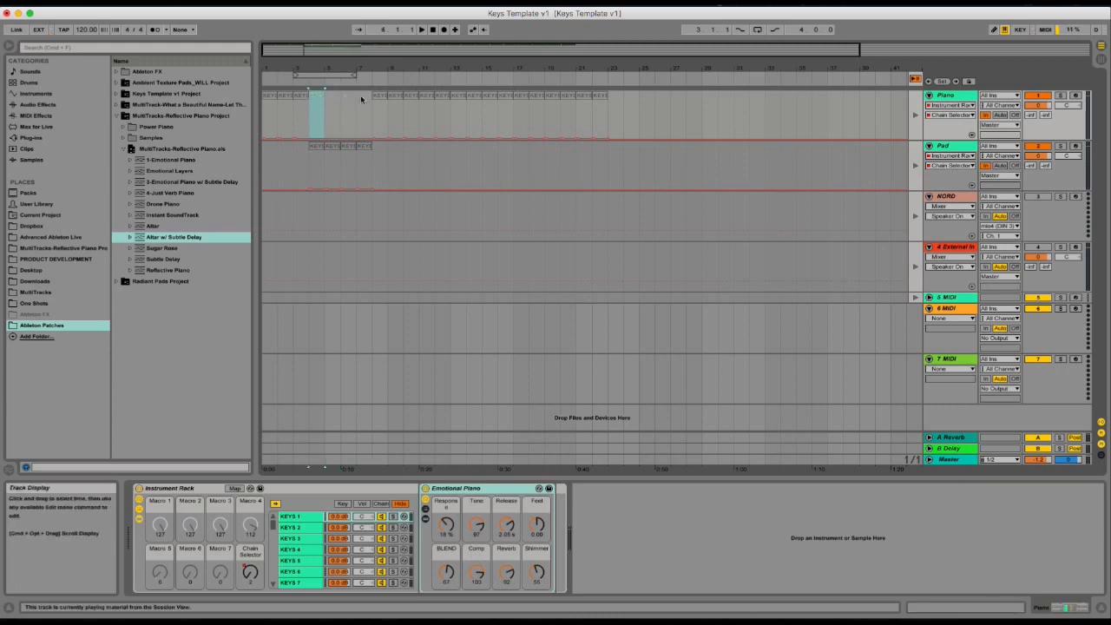
Duplicate the last Pad clip four times so the KEYS 1 clips run to bar 12.
{"action": "left_click", "coordinate": [363, 149]}
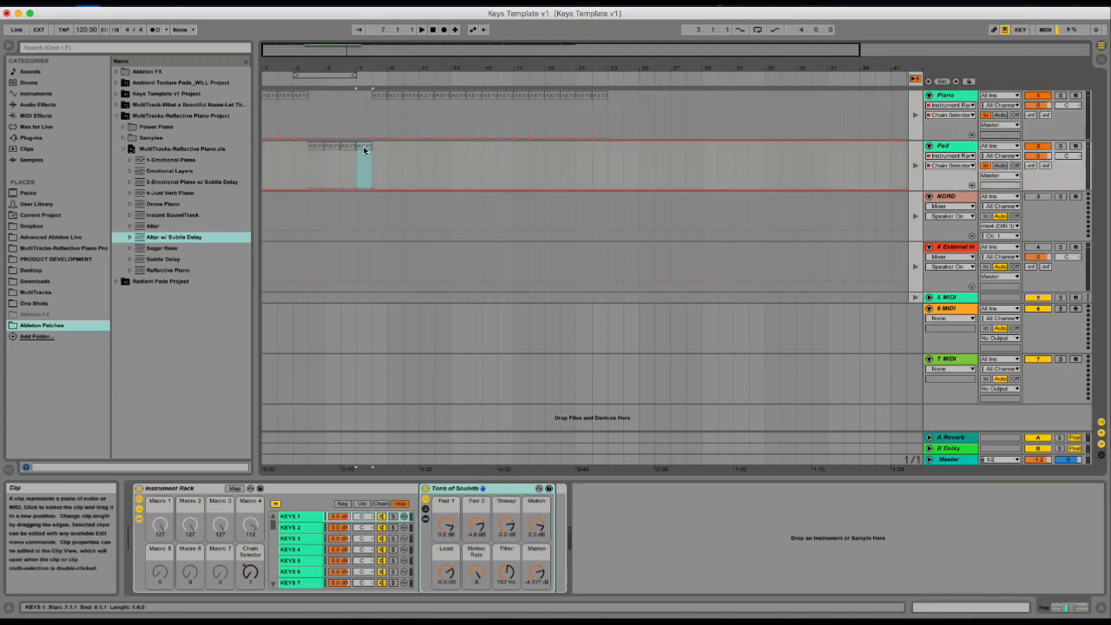
{"action": "key", "text": "super+d"}
{"action": "key", "text": "super+d"}
{"action": "key", "text": "super+d"}
{"action": "key", "text": "super+d"}
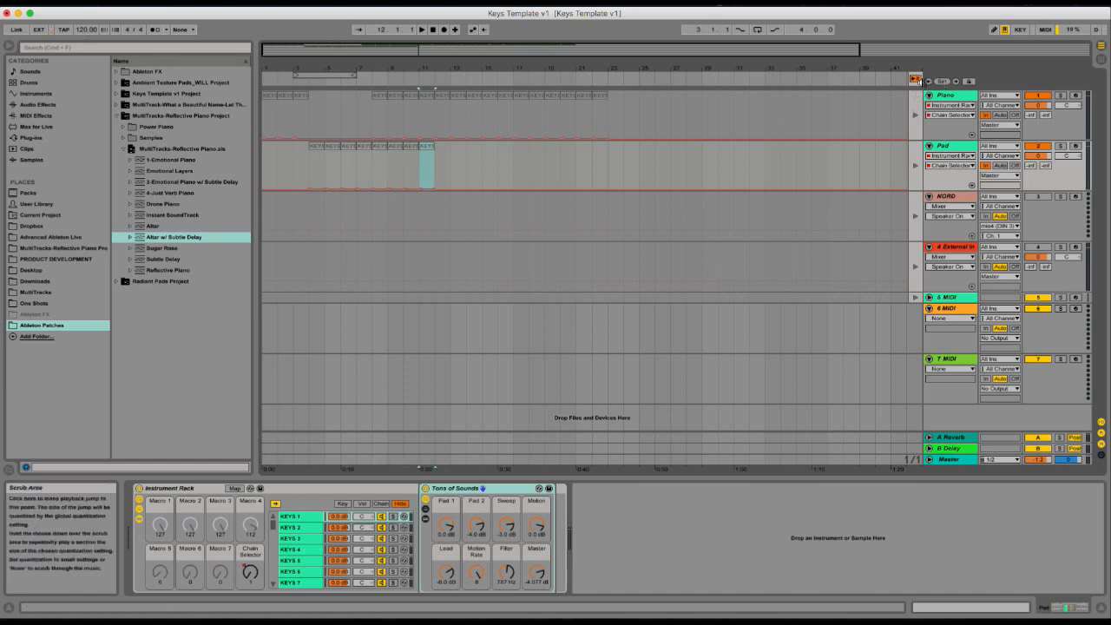
Return playback control to the arrangement, stop playback and reset the song position to the start.
{"action": "left_click", "coordinate": [915, 79]}
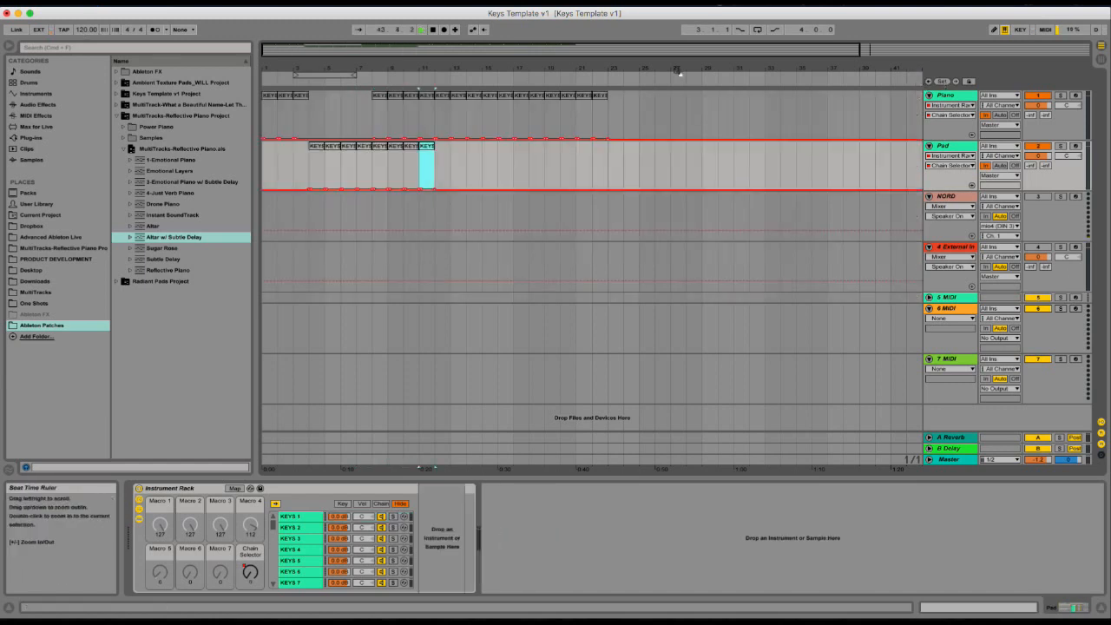
{"action": "left_click", "coordinate": [435, 30]}
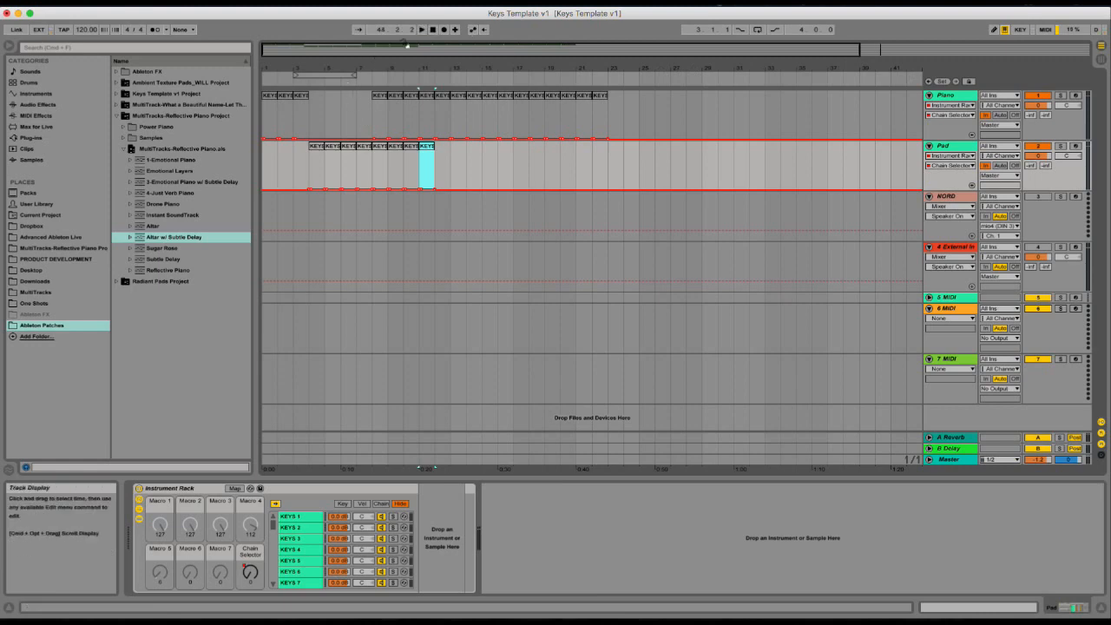
{"action": "left_click", "coordinate": [433, 31]}
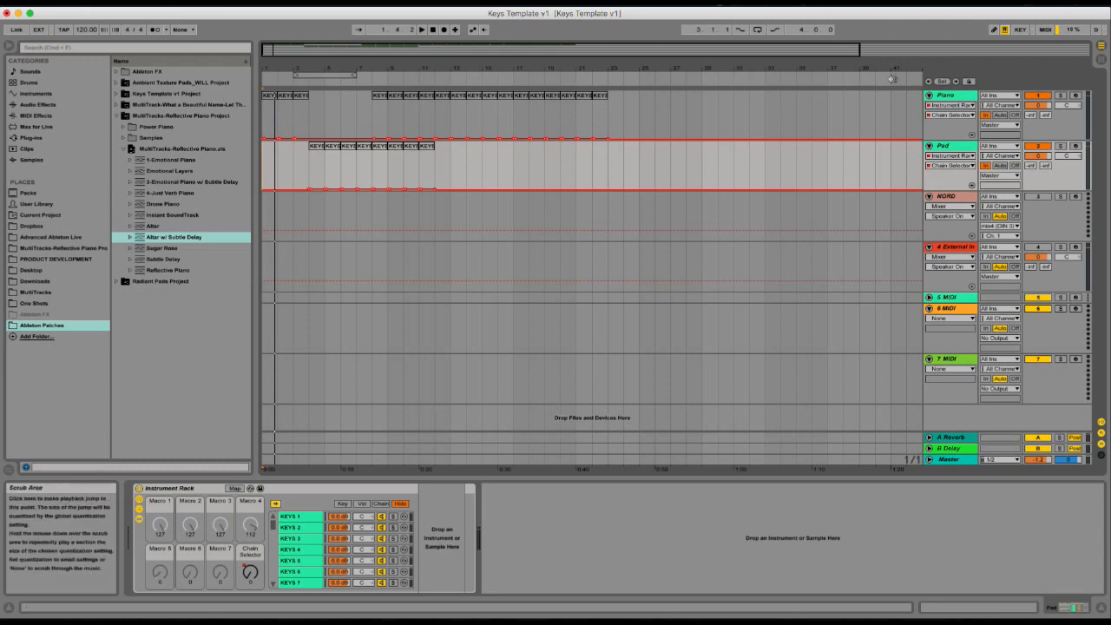
Select the Piano track to show its rack, play the arrangement through the Piano and Pad clips, and stop playback.
{"action": "left_click", "coordinate": [559, 161]}
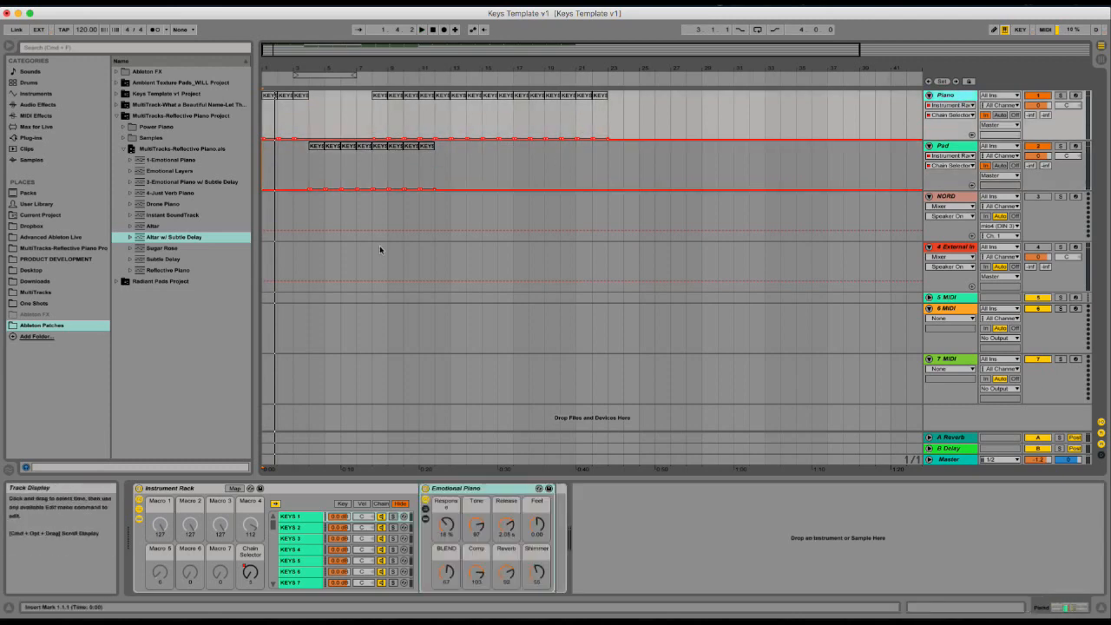
{"action": "key", "text": "Tab"}
{"action": "key", "text": "Tab"}
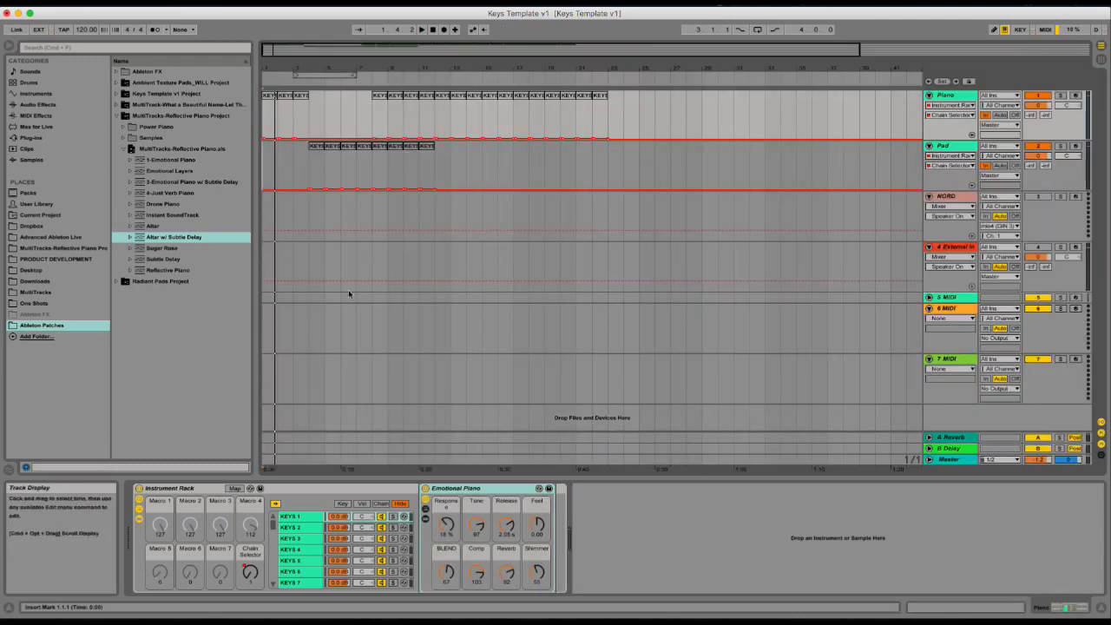
{"action": "key", "text": "space"}
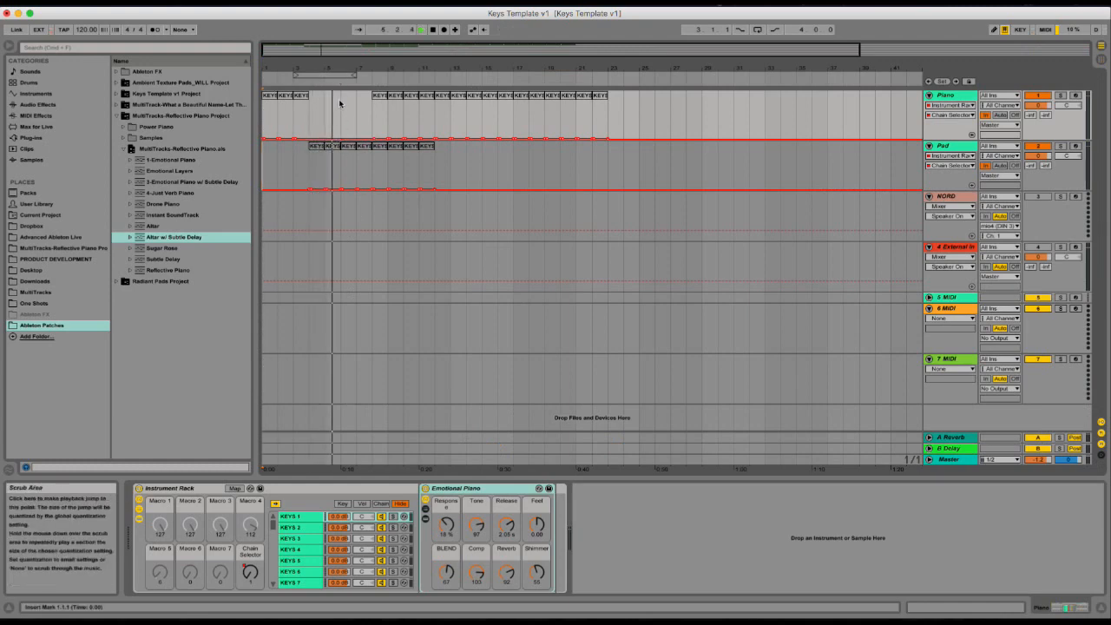
{"action": "key", "text": "Tab"}
{"action": "key", "text": "Tab"}
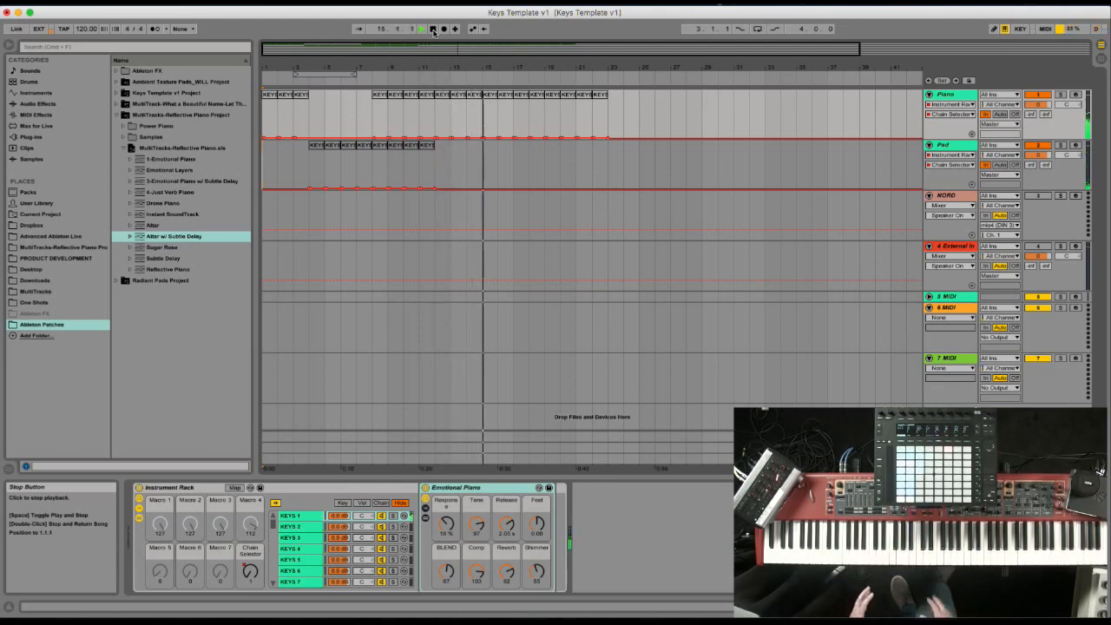
{"action": "left_click", "coordinate": [433, 29]}
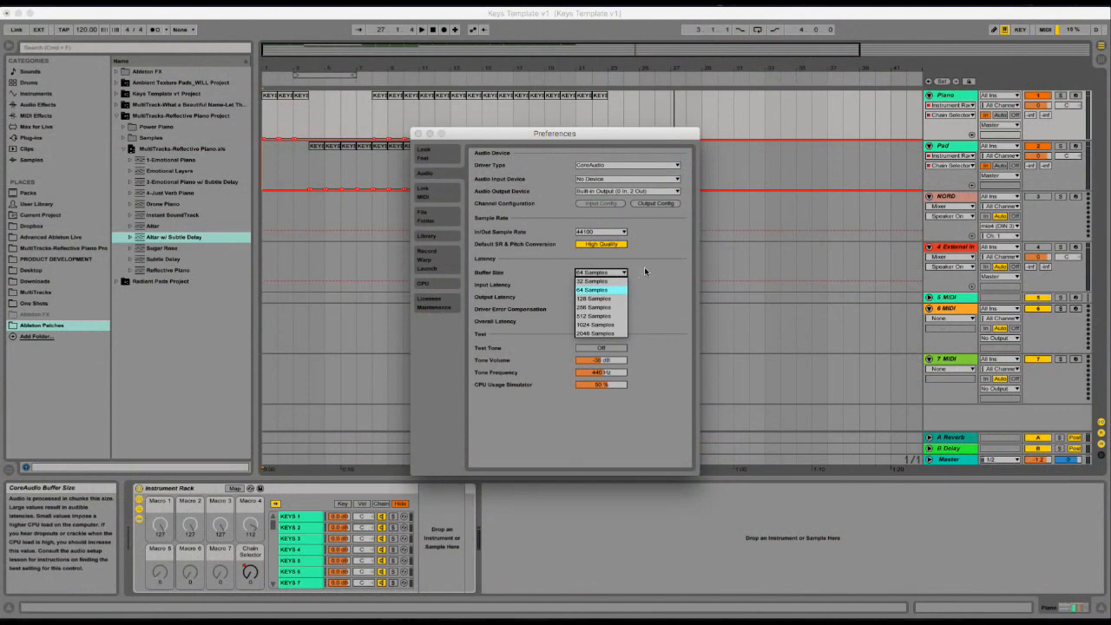
Show the available Buffer Size options in the audio preferences.
{"action": "left_click", "coordinate": [646, 272]}
{"action": "left_click", "coordinate": [623, 274]}
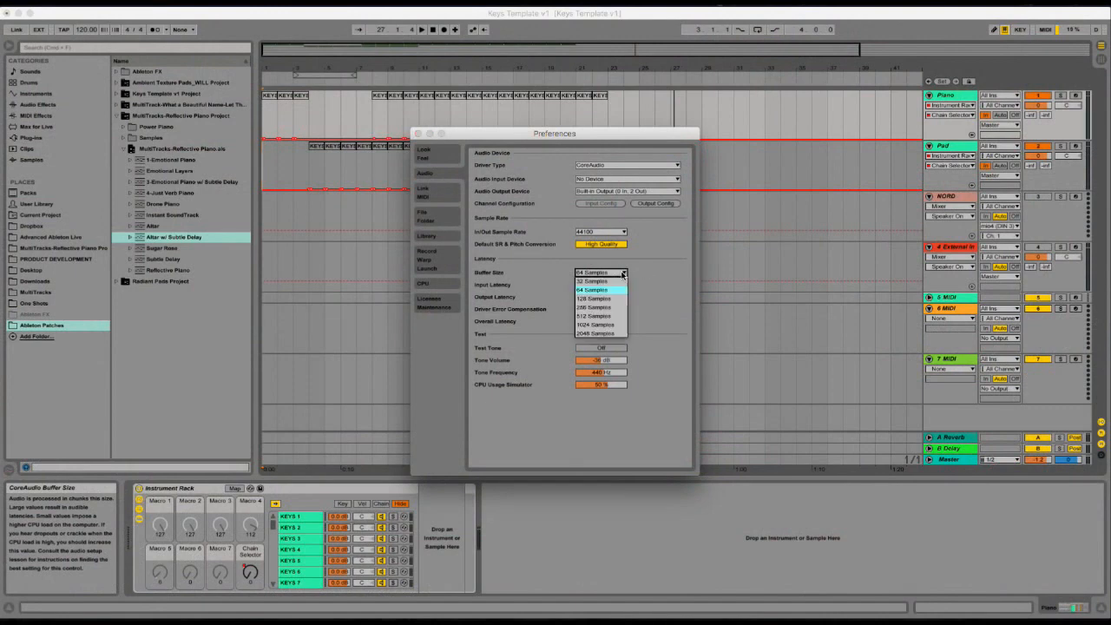
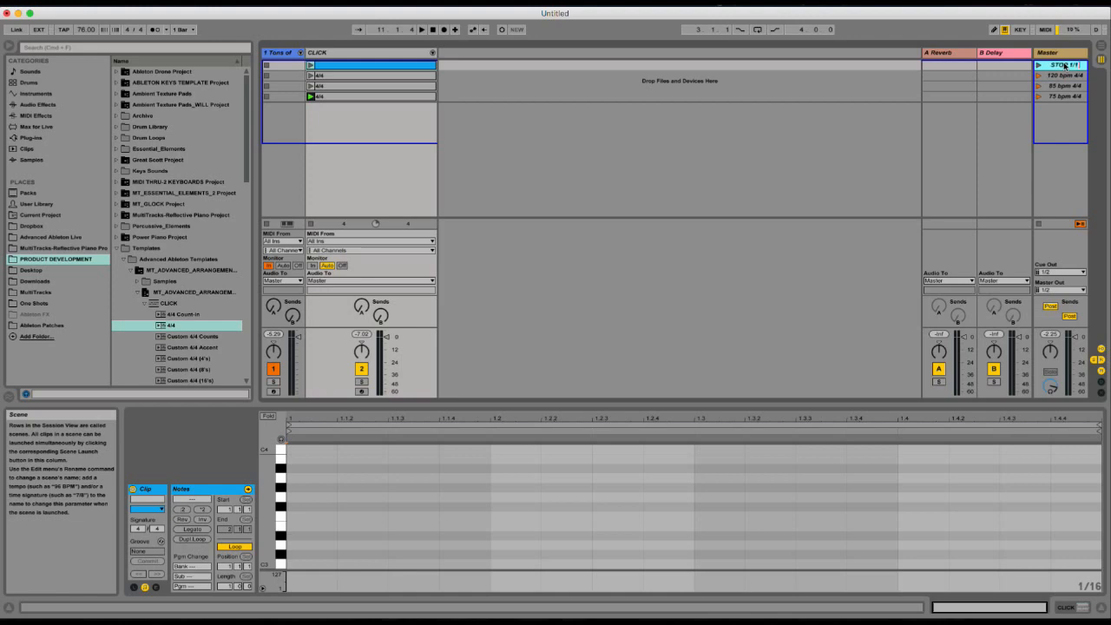
Launch the STOP 1/1 scene in the click track set.
{"action": "left_click", "coordinate": [1064, 65]}
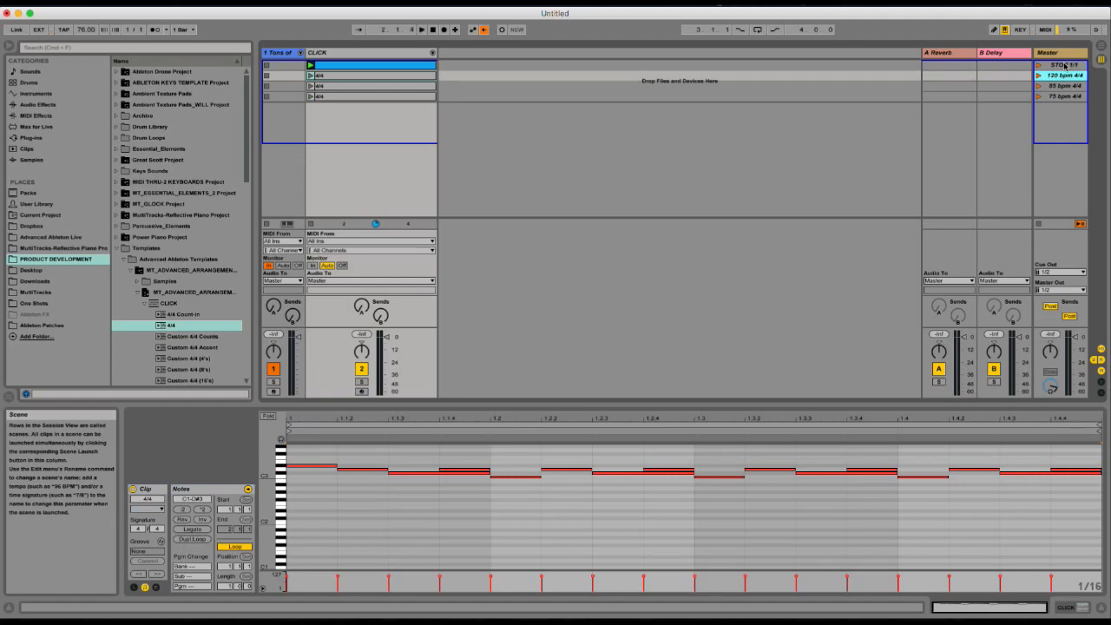
Show the arrangement timeline, return playback control to it, and re-enable its overridden automation.
{"action": "key", "text": "Return"}
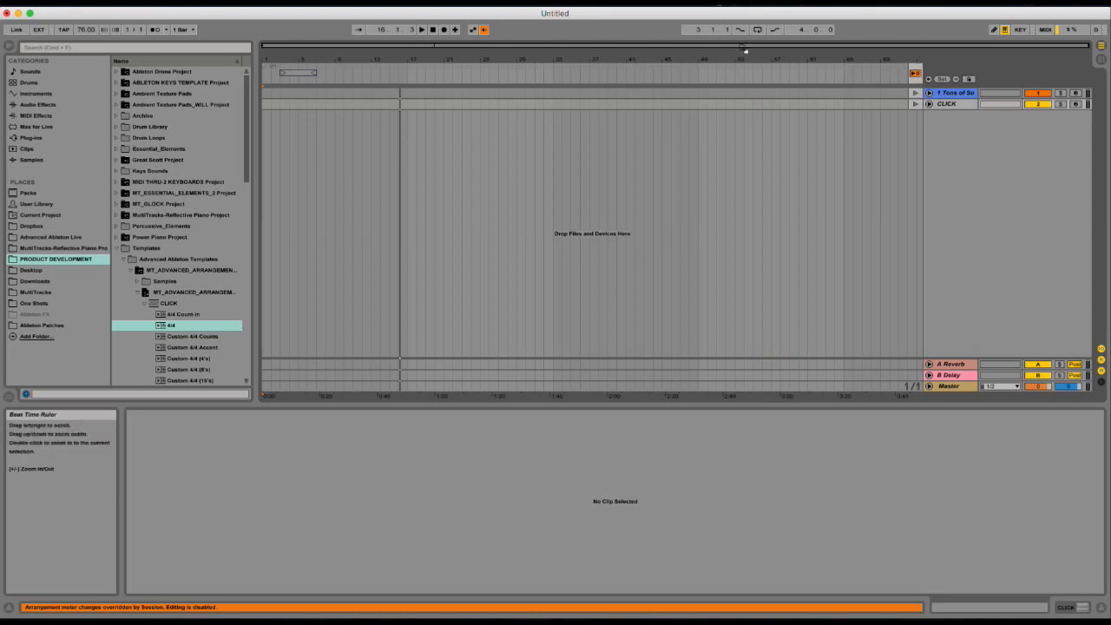
{"action": "left_click", "coordinate": [912, 73]}
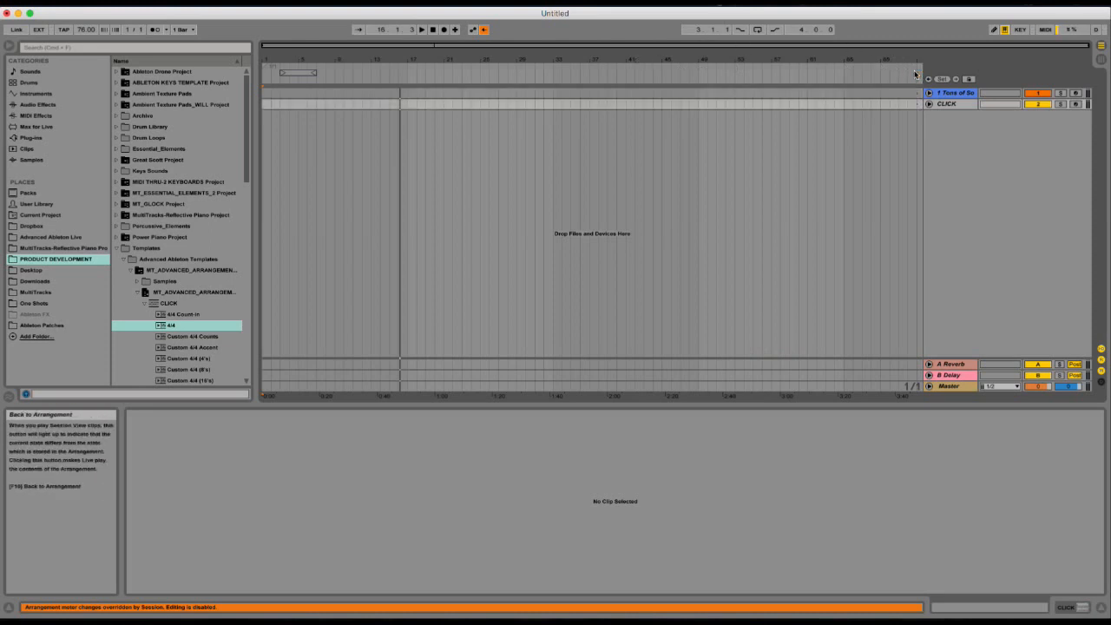
{"action": "left_click", "coordinate": [484, 30]}
Add a locator named Song 1 at bar 1 of the arrangement.
{"action": "left_click_drag", "start_coordinate": [559, 57], "coordinate": [566, 64]}
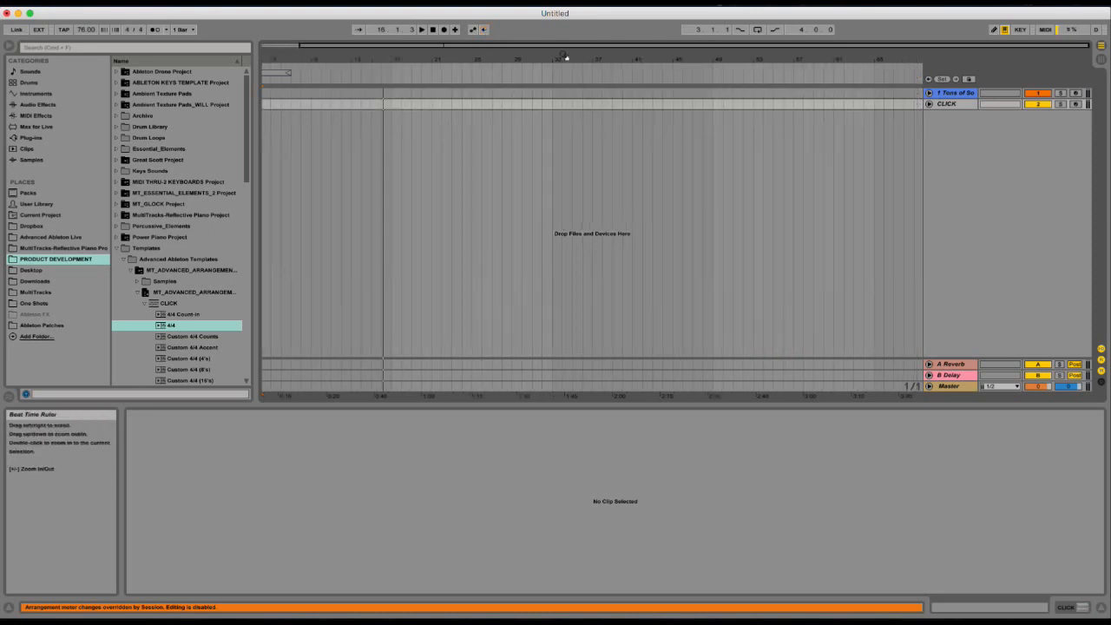
{"action": "left_click_drag", "start_coordinate": [278, 60], "coordinate": [310, 59]}
{"action": "left_click", "coordinate": [262, 76]}
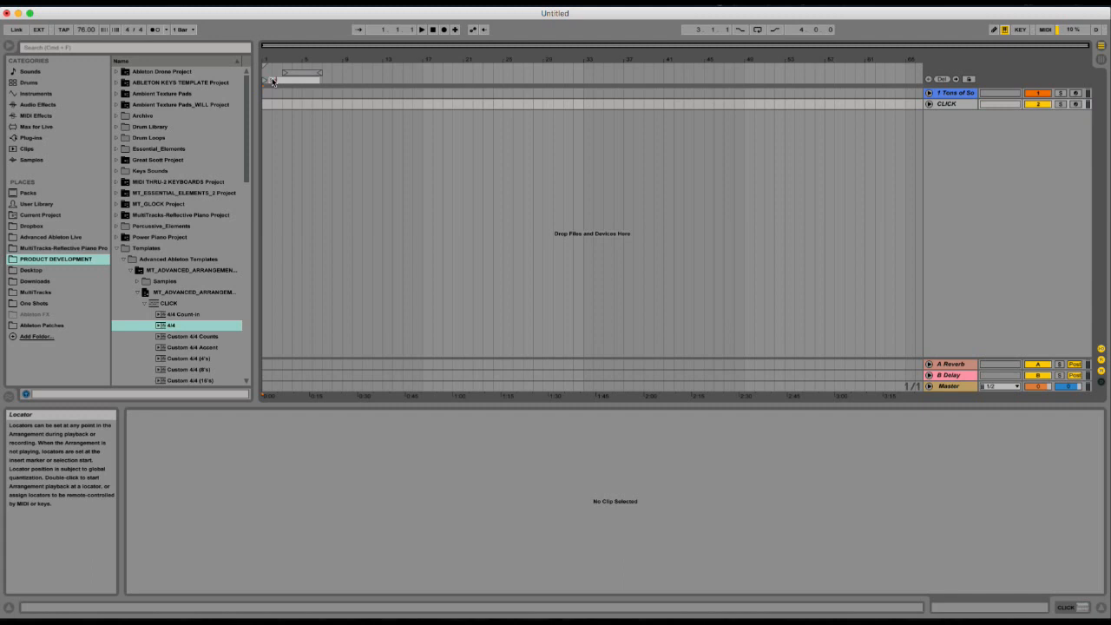
Add a locator named Song 2 at bar 3 of the arrangement.
{"action": "left_click_drag", "start_coordinate": [323, 57], "coordinate": [340, 79]}
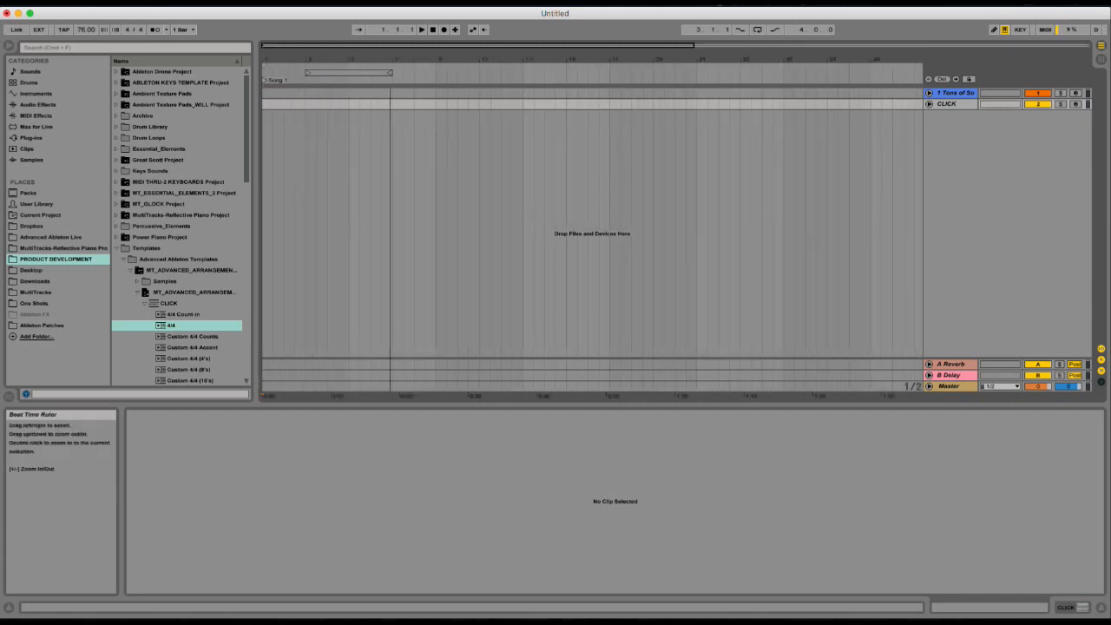
{"action": "right_click", "coordinate": [304, 79]}
{"action": "left_click", "coordinate": [331, 108]}
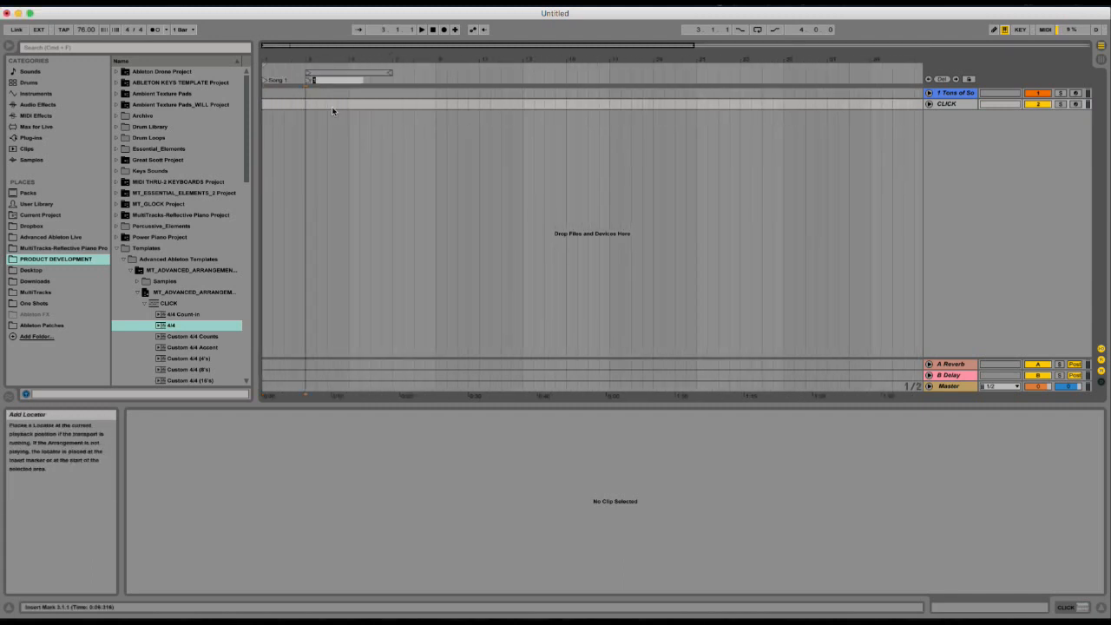
{"action": "type", "text": "Song 2"}
{"action": "key", "text": "Return"}
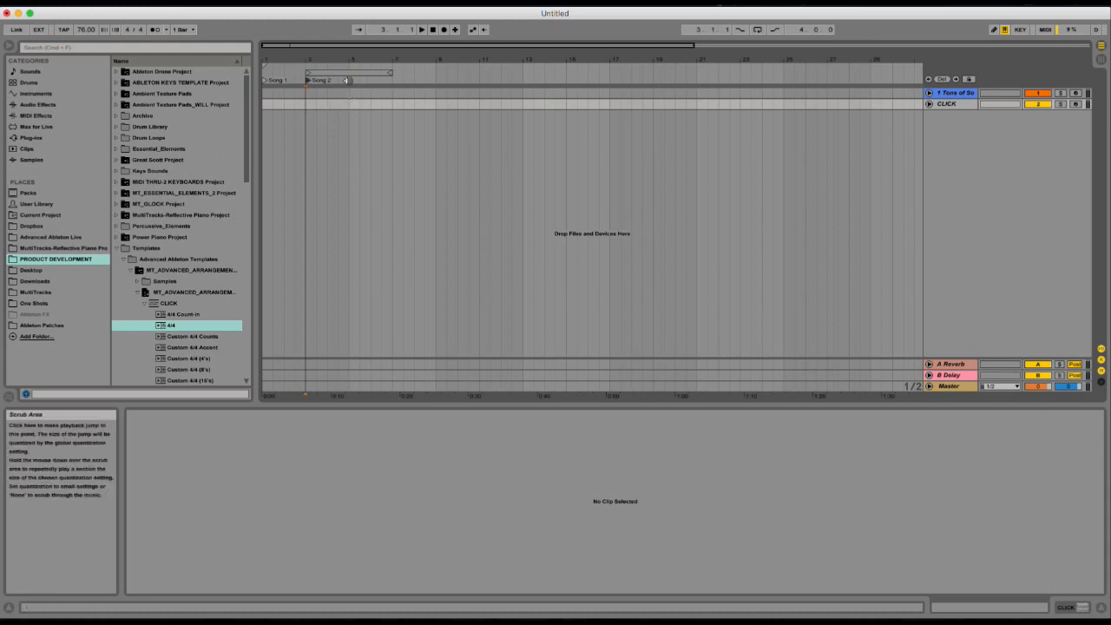
Add a locator named Song 3 at bar 5 of the arrangement.
{"action": "right_click", "coordinate": [349, 81]}
{"action": "left_click", "coordinate": [374, 108]}
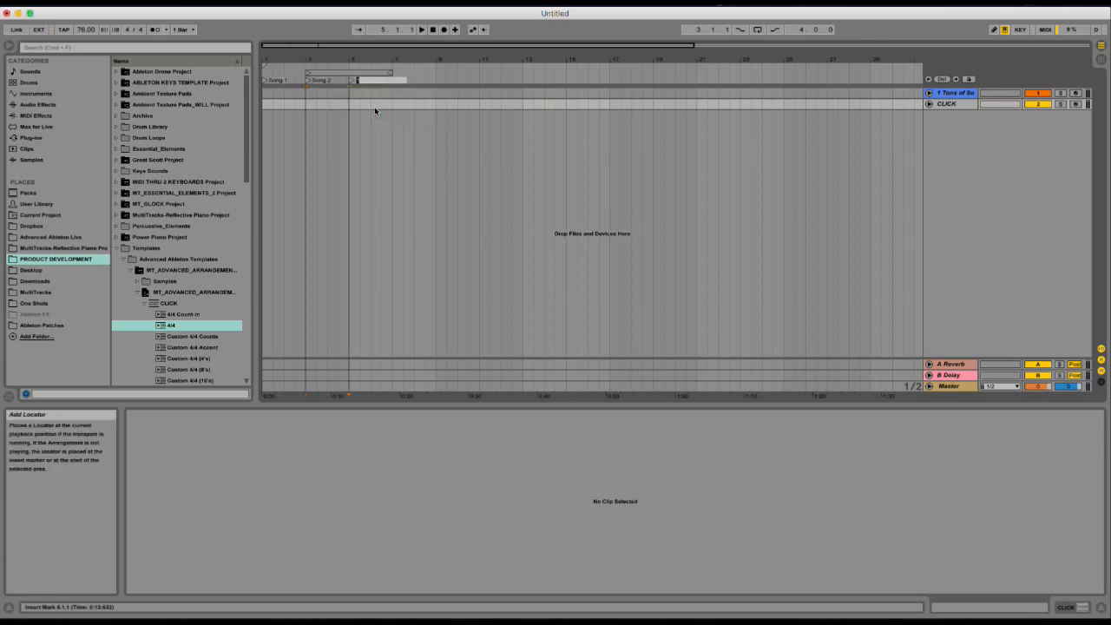
{"action": "type", "text": "Song"}
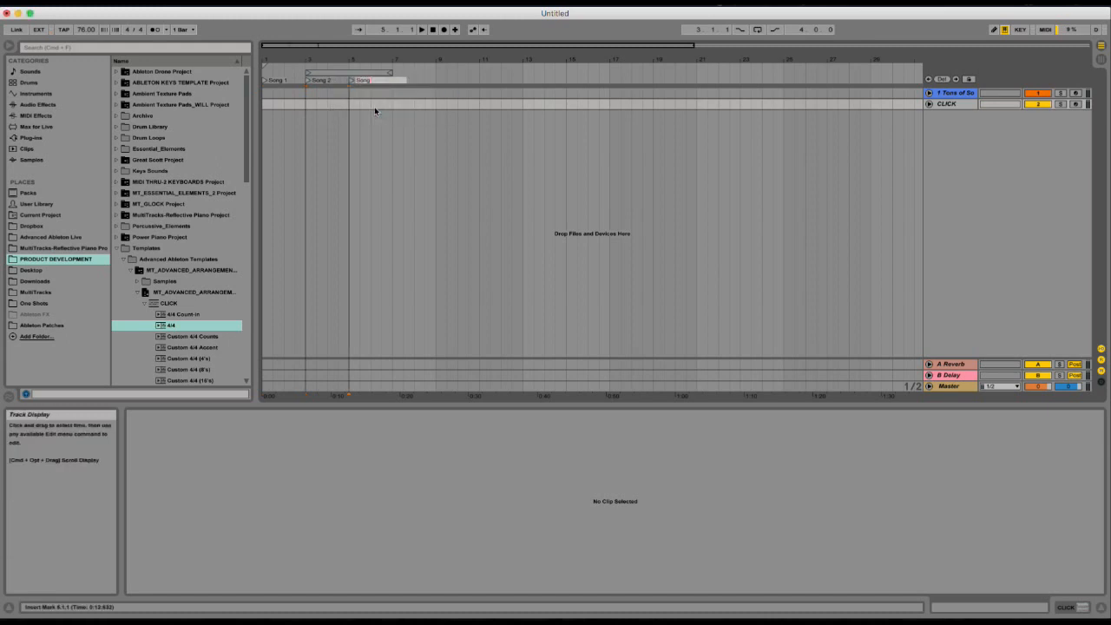
{"action": "type", "text": " 3"}
{"action": "key", "text": "Return"}
Place the template's 53 BPM tempo clip on a new track under Song 1, filling bars 1 and 2.
{"action": "left_click_drag", "start_coordinate": [402, 53], "coordinate": [404, 59]}
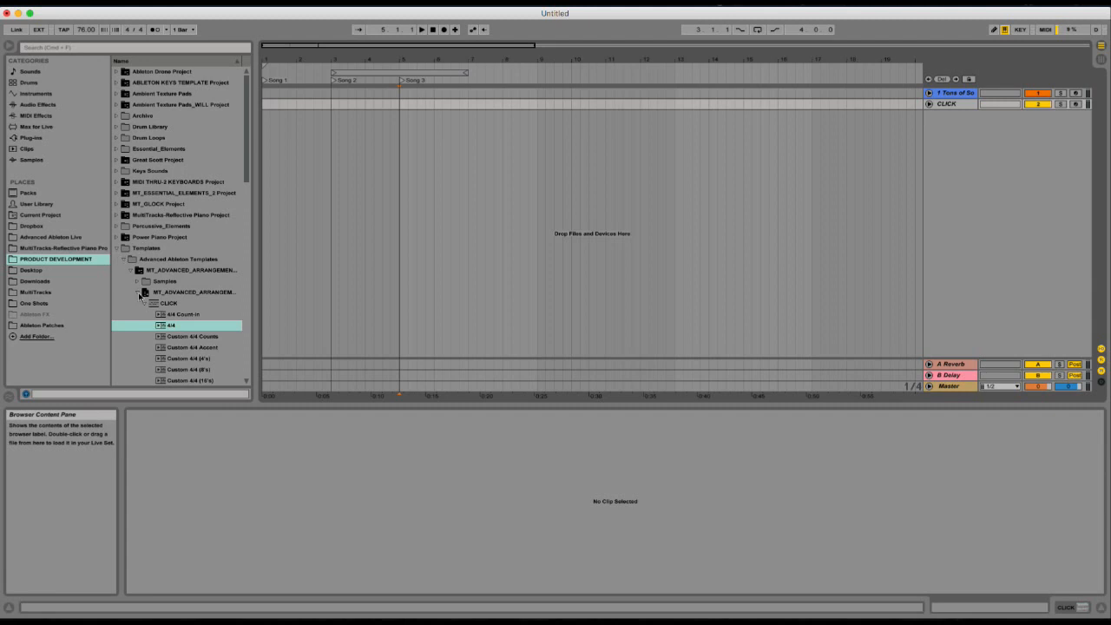
{"action": "left_click", "coordinate": [141, 302]}
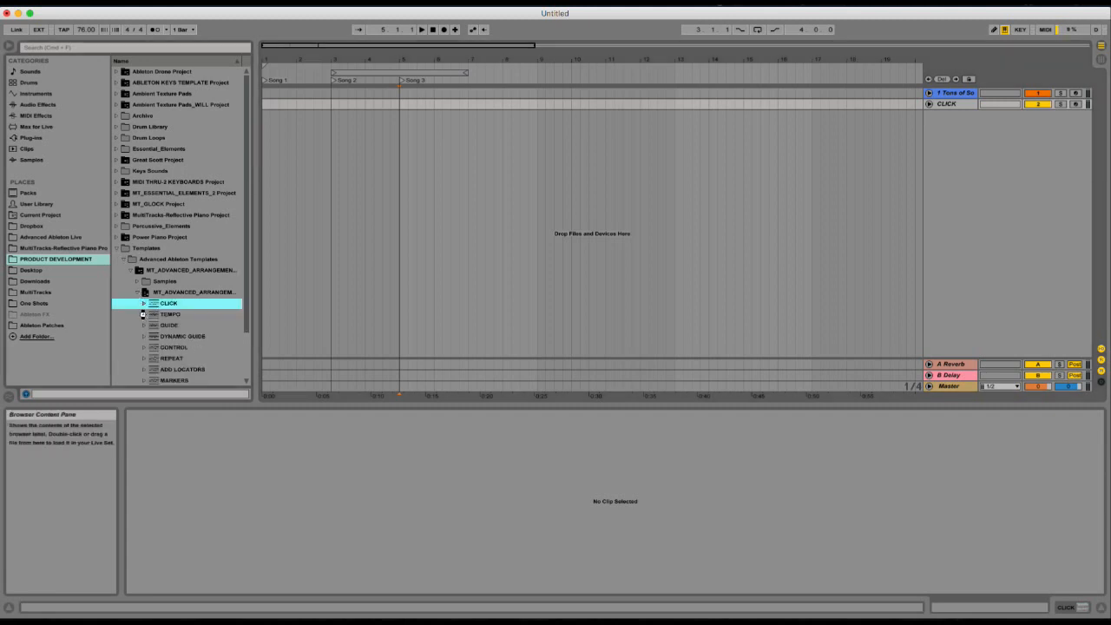
{"action": "left_click", "coordinate": [142, 314]}
{"action": "left_click", "coordinate": [171, 282]}
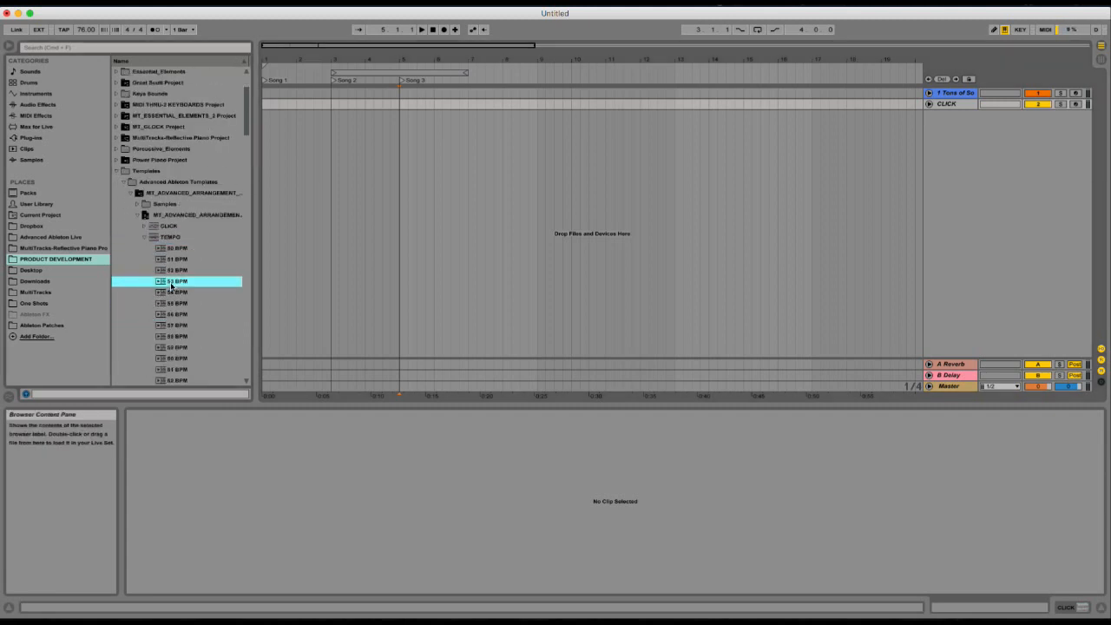
{"action": "left_click_drag", "start_coordinate": [171, 285], "coordinate": [322, 117]}
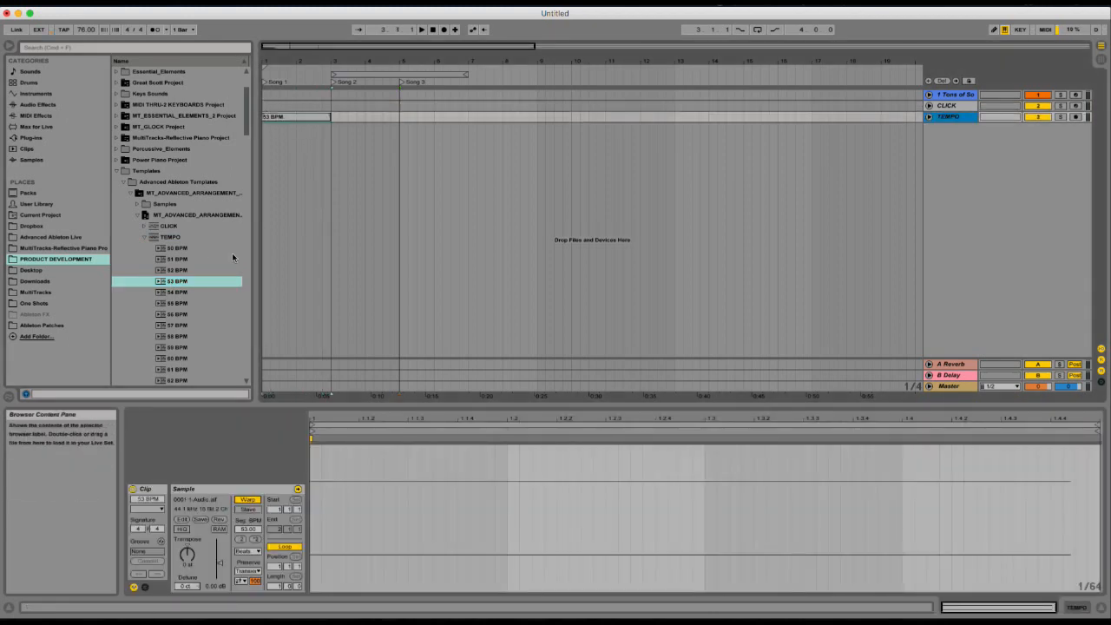
Add the 100 BPM tempo clip under Song 2 on the TEMPO track and extend it to bar 5.
{"action": "scroll", "coordinate": [203, 280], "scroll_direction": "down", "scroll_amount": 15}
{"action": "left_click", "coordinate": [184, 294]}
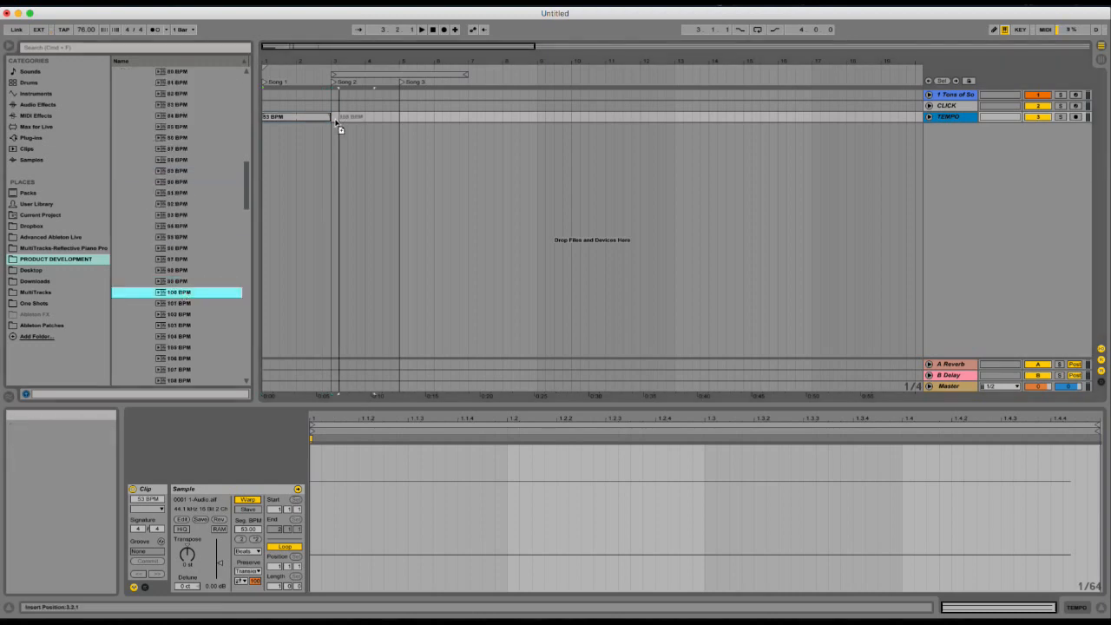
{"action": "left_click_drag", "start_coordinate": [337, 124], "coordinate": [399, 117]}
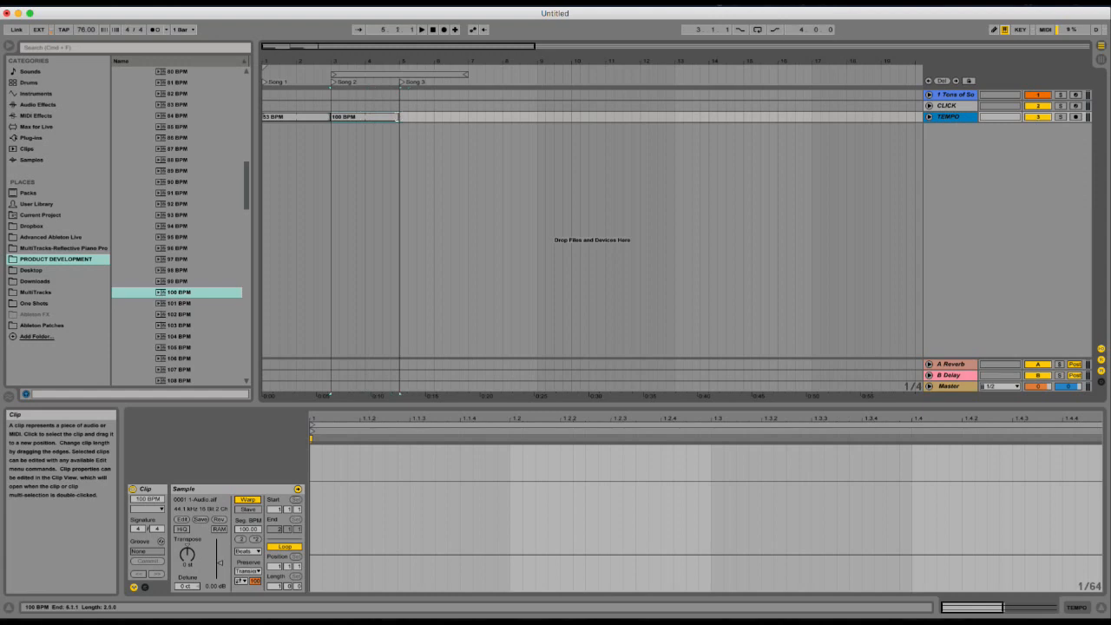
Add the 121 BPM tempo clip under Song 3 on the TEMPO track and extend it to bar 7.
{"action": "scroll", "coordinate": [186, 260], "scroll_direction": "down", "scroll_amount": 8}
{"action": "left_click", "coordinate": [187, 336]}
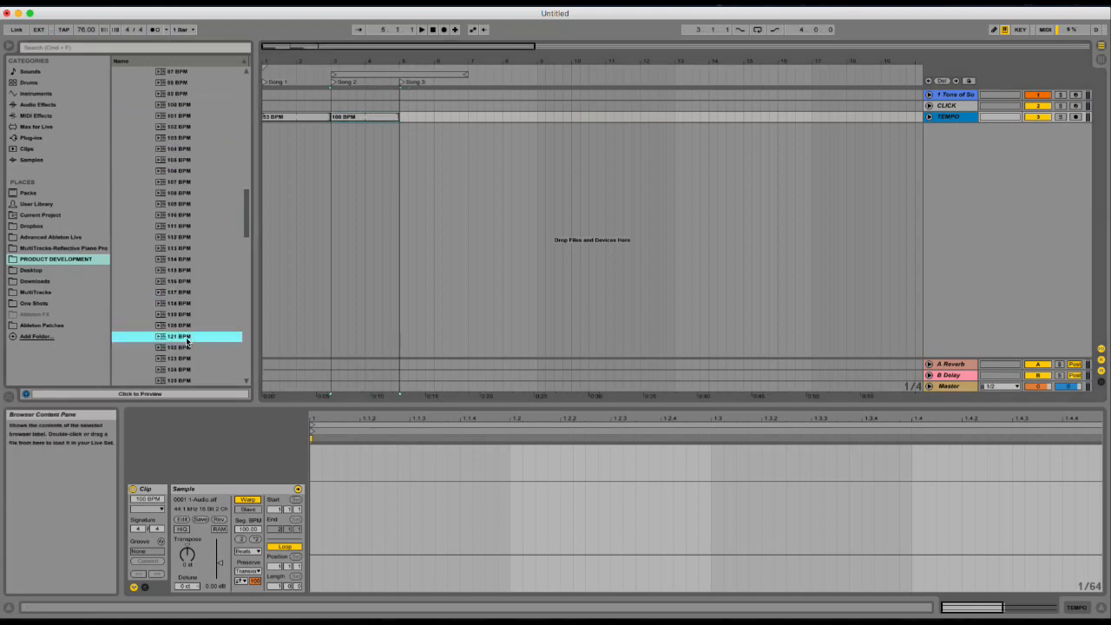
{"action": "left_click_drag", "start_coordinate": [410, 136], "coordinate": [469, 115]}
Set the 53, 100 and 121 BPM clips to tempo Master so they drive the set's tempo.
{"action": "left_click", "coordinate": [292, 114]}
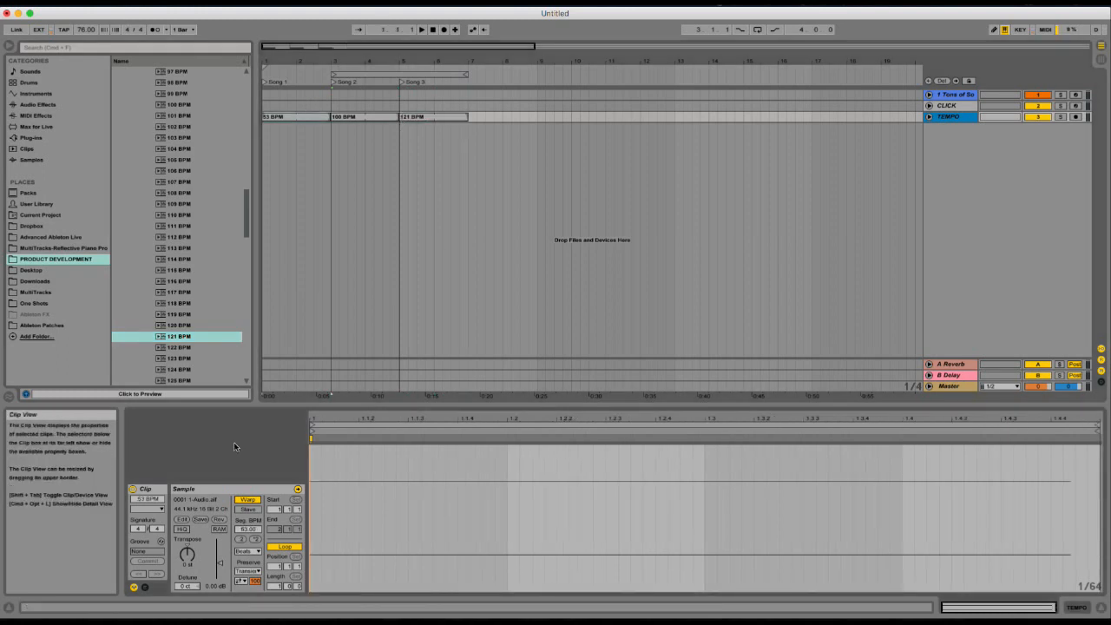
{"action": "left_click", "coordinate": [360, 118]}
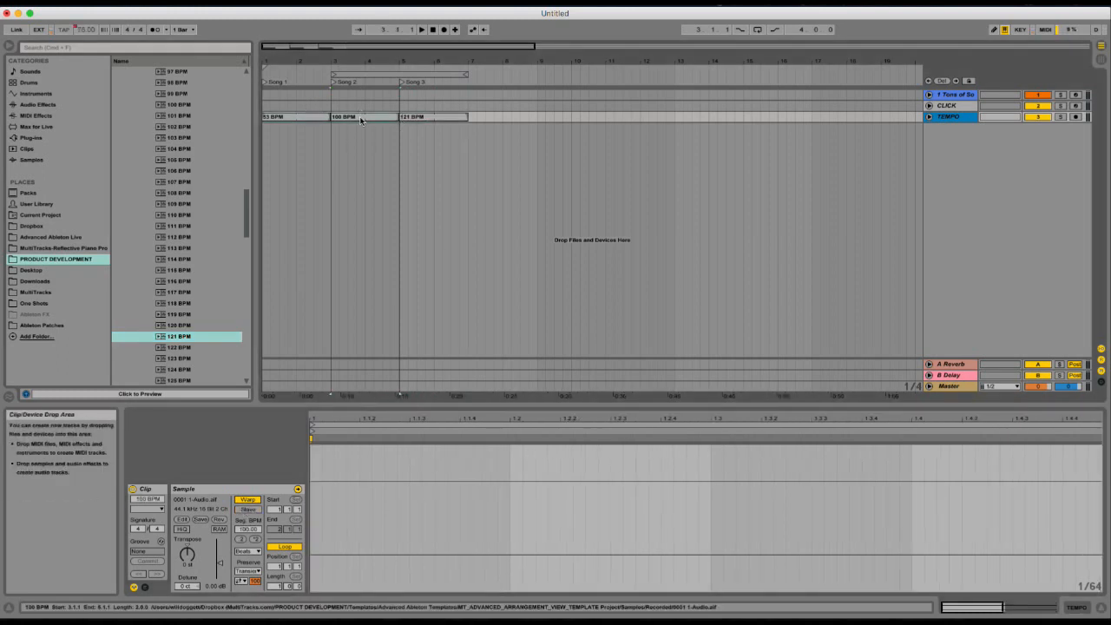
{"action": "left_click", "coordinate": [448, 119], "text": "shift"}
{"action": "left_click", "coordinate": [248, 509]}
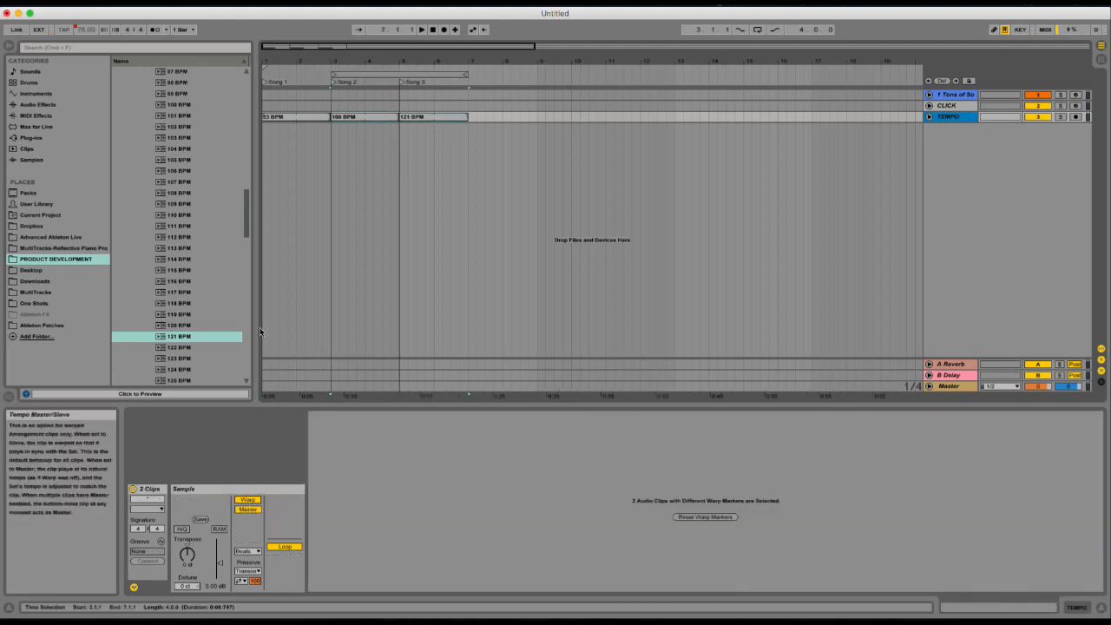
Test the tempo changes by briefly playing the 53 BPM clip and cueing the Song 2 and Song 3 locators.
{"action": "left_click", "coordinate": [287, 116]}
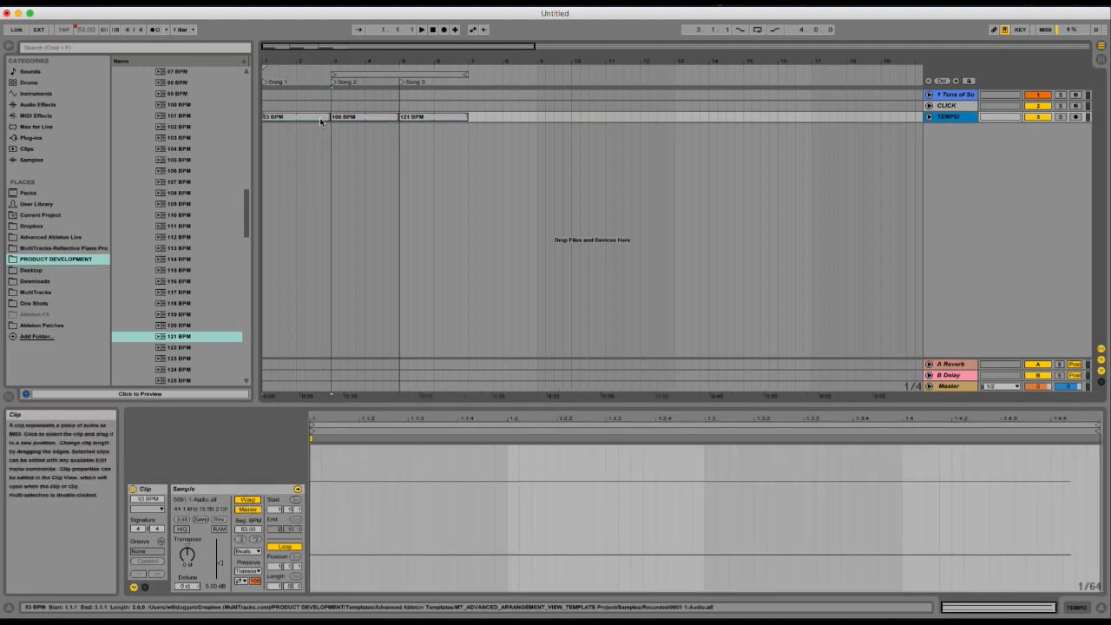
{"action": "left_click", "coordinate": [433, 30]}
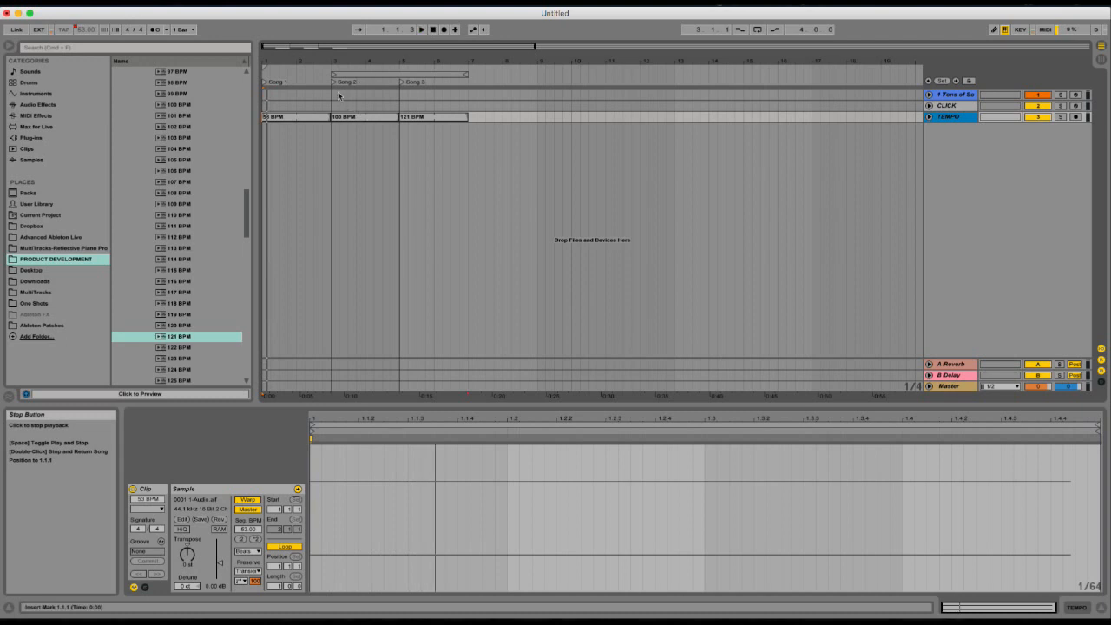
{"action": "left_click", "coordinate": [334, 82]}
{"action": "left_click", "coordinate": [402, 82]}
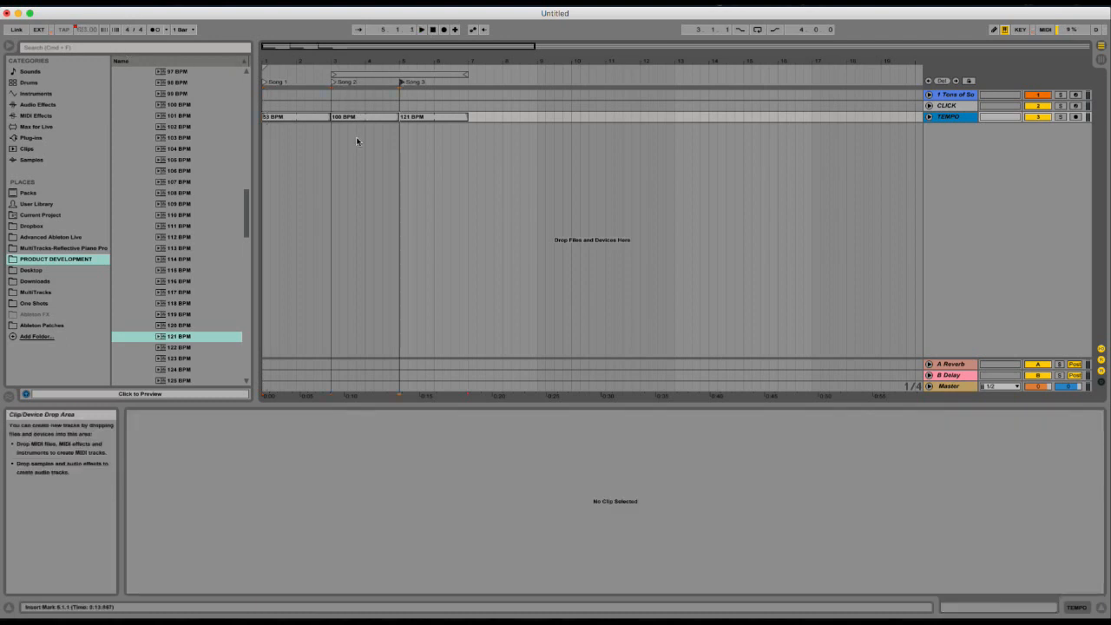
Place the template's 4/4 click clip at bar 1 on the CLICK track and extend it to bar 7.
{"action": "scroll", "coordinate": [195, 204], "scroll_direction": "up", "scroll_amount": 10}
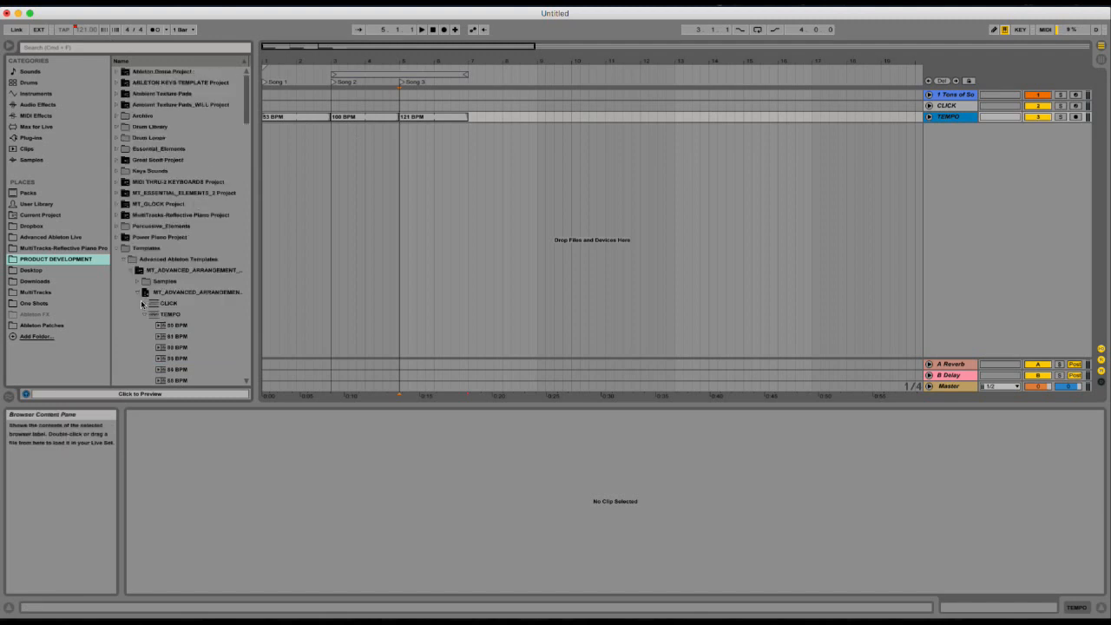
{"action": "left_click", "coordinate": [144, 314]}
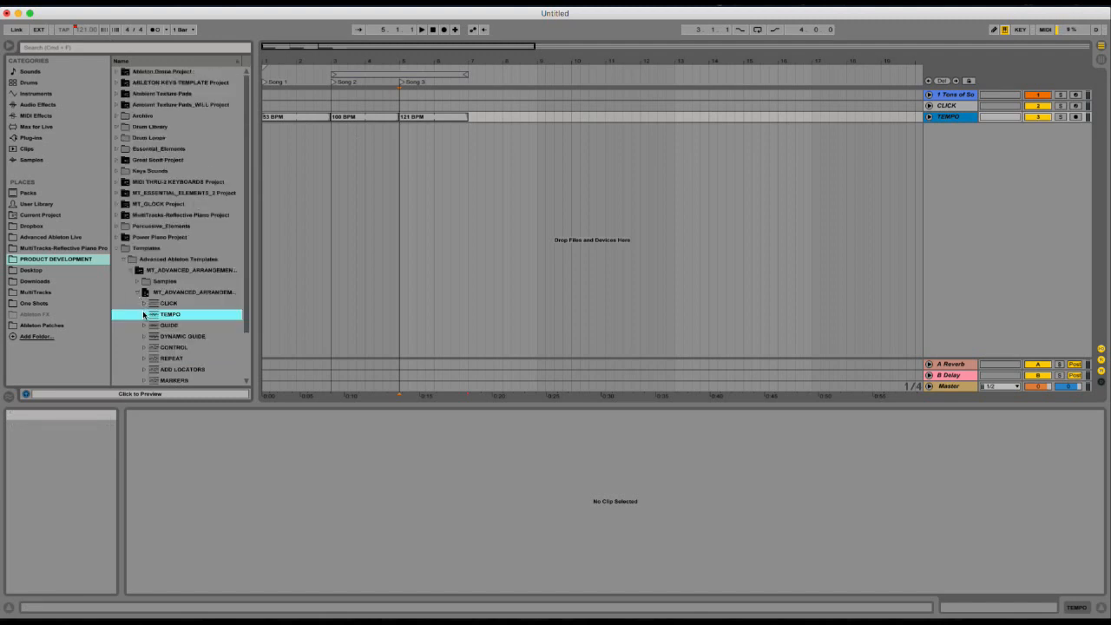
{"action": "left_click", "coordinate": [144, 302]}
{"action": "left_click", "coordinate": [173, 281]}
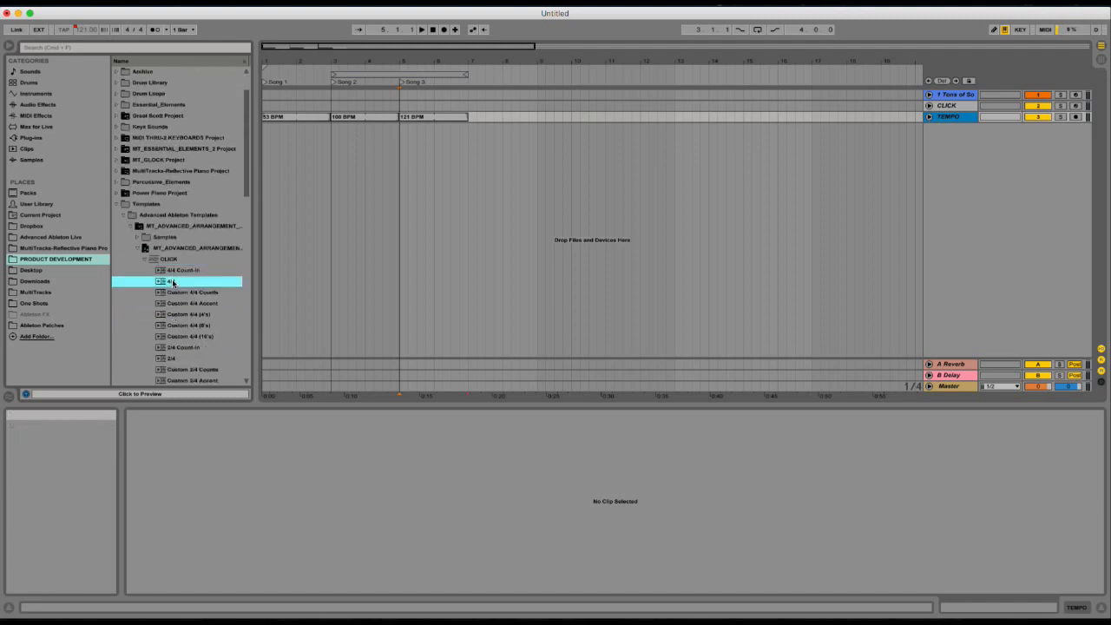
{"action": "left_click_drag", "start_coordinate": [269, 103], "coordinate": [293, 105]}
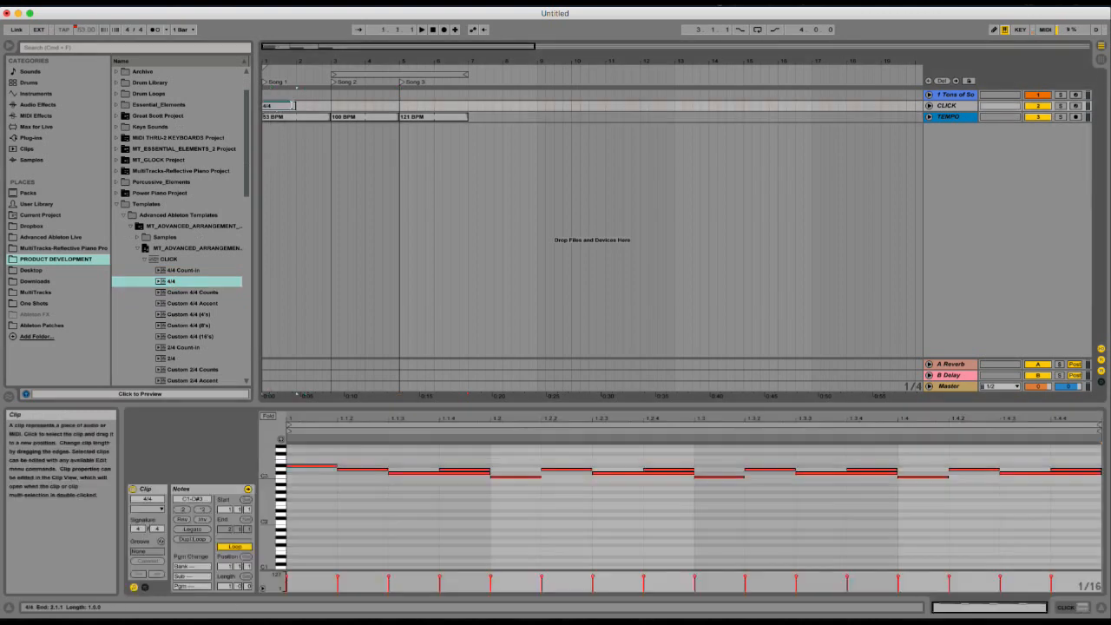
{"action": "left_click_drag", "start_coordinate": [399, 105], "coordinate": [468, 105]}
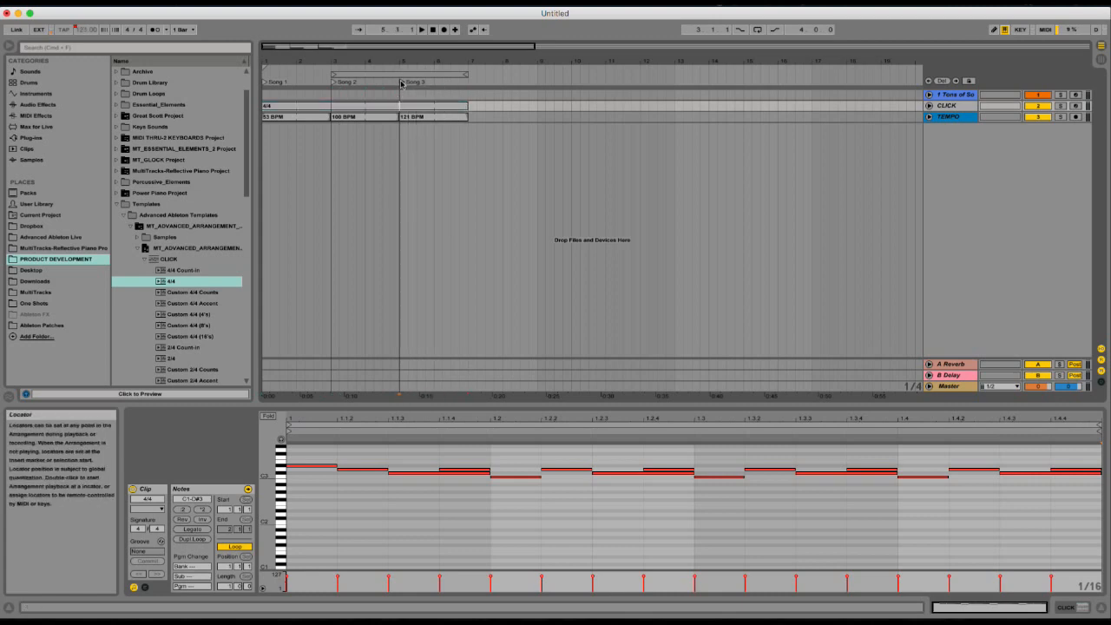
Play the click from the Song 2 and Song 1 locators to check each song's tempo.
{"action": "left_click", "coordinate": [335, 83]}
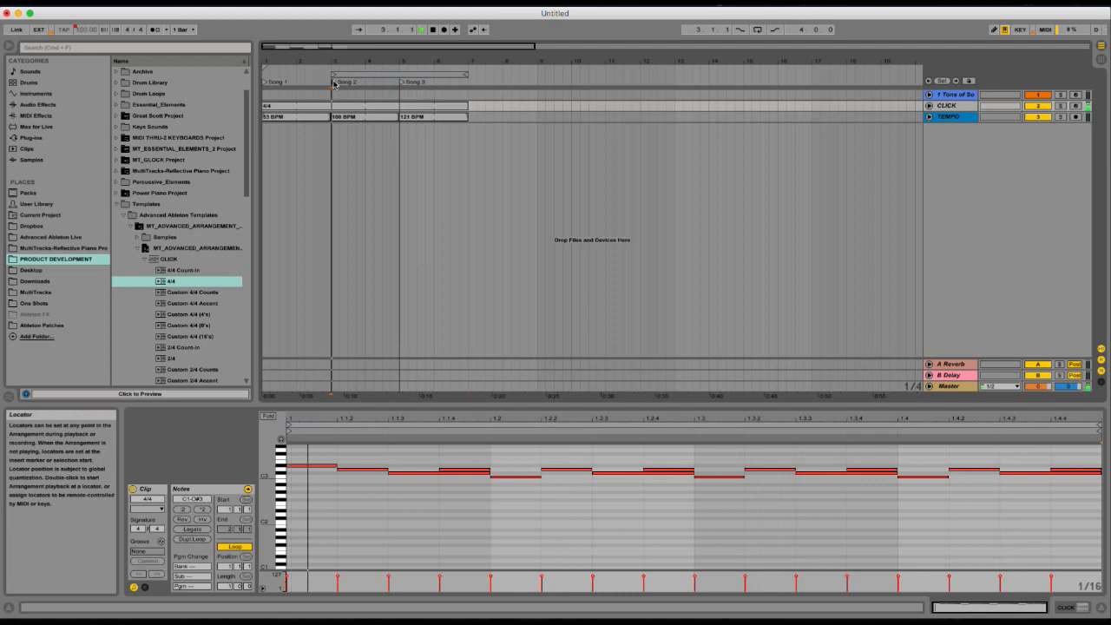
{"action": "left_click", "coordinate": [267, 84]}
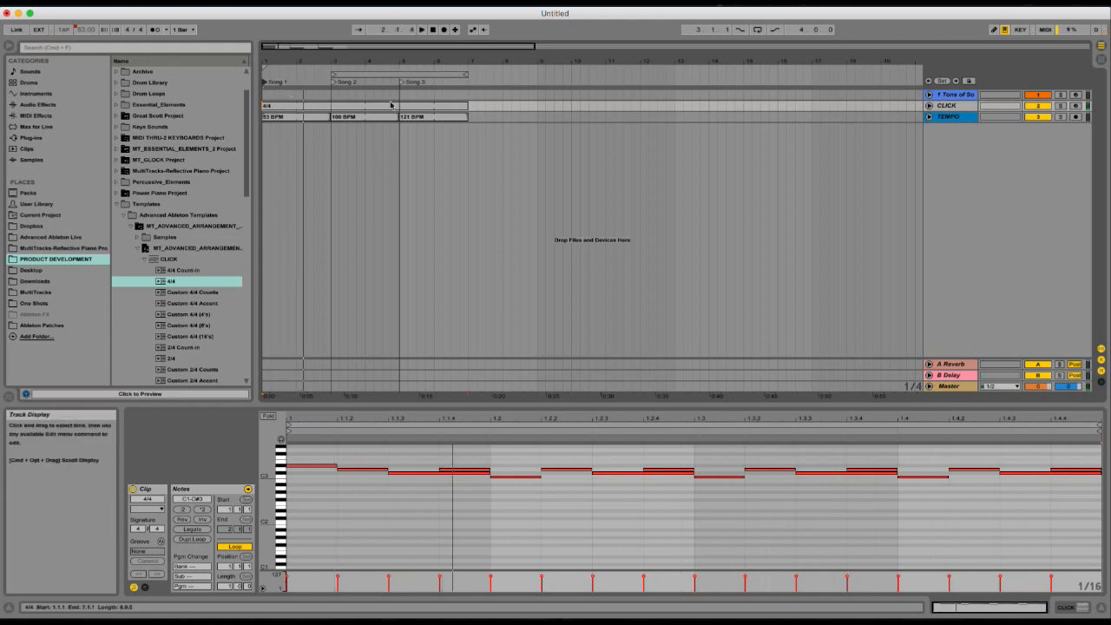
Add a locator named STOP at bar 7, where the click and tempo clips end.
{"action": "right_click", "coordinate": [468, 80]}
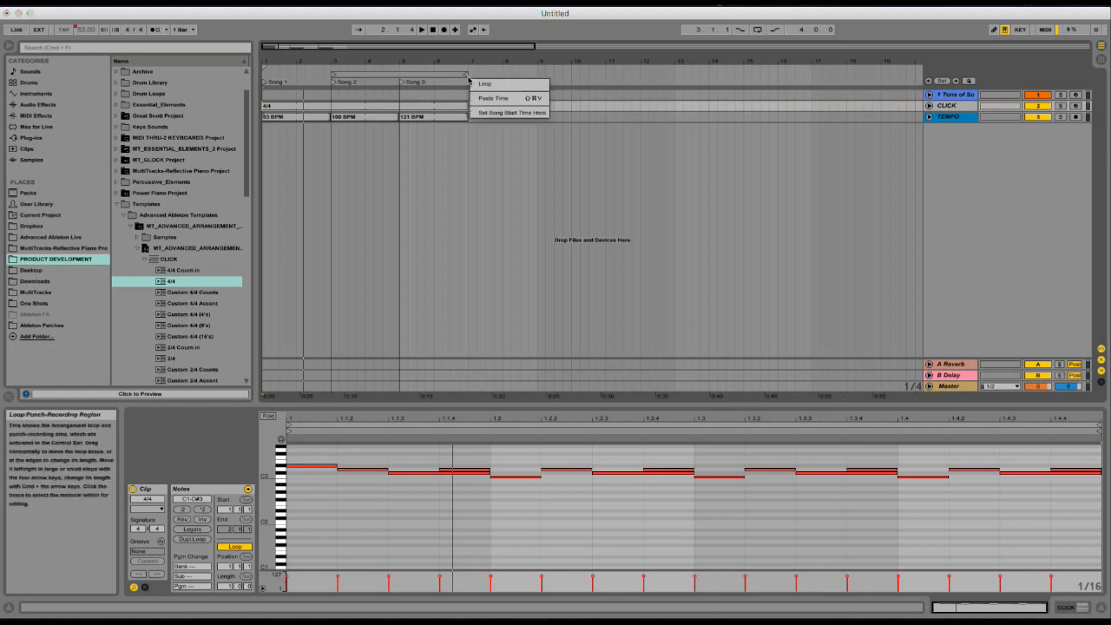
{"action": "left_click", "coordinate": [474, 159]}
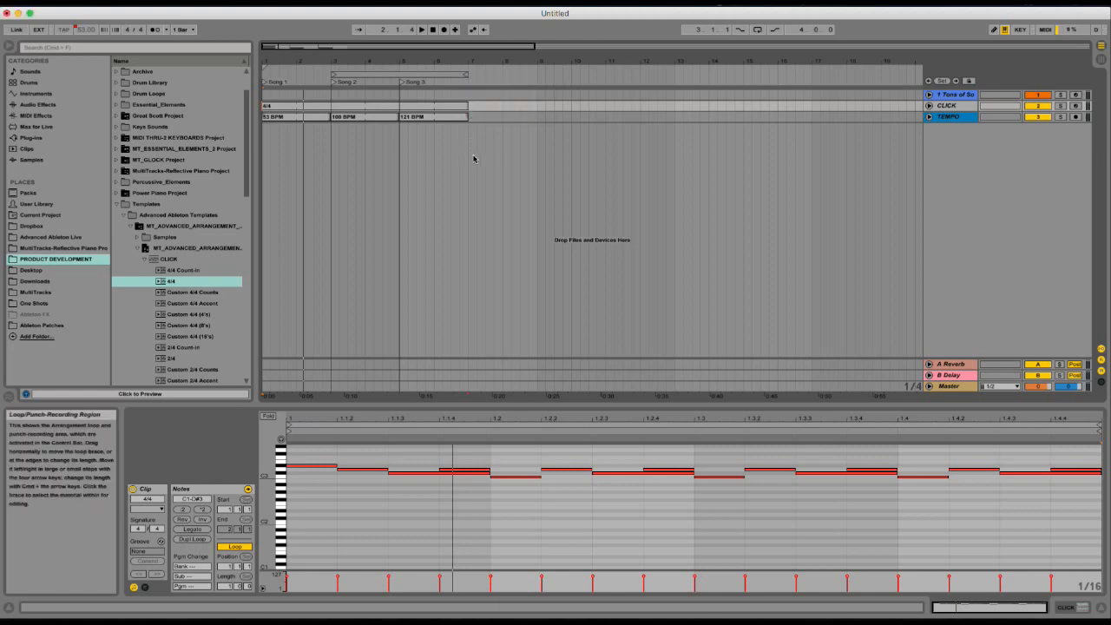
{"action": "right_click", "coordinate": [467, 68]}
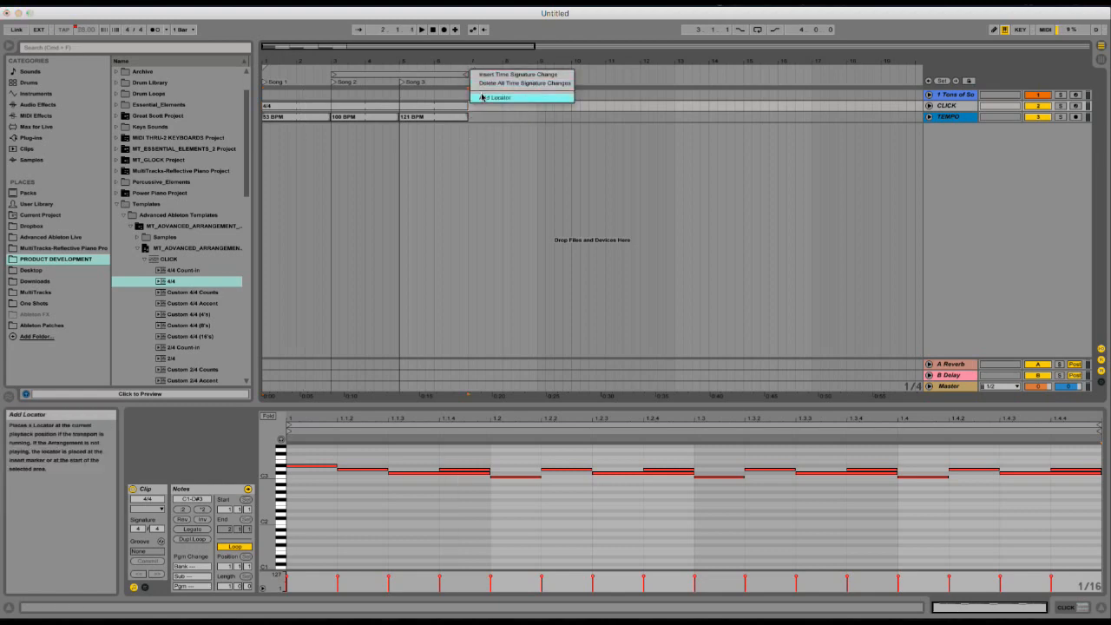
{"action": "left_click", "coordinate": [482, 96]}
{"action": "type", "text": "STOP"}
{"action": "key", "text": "Return"}
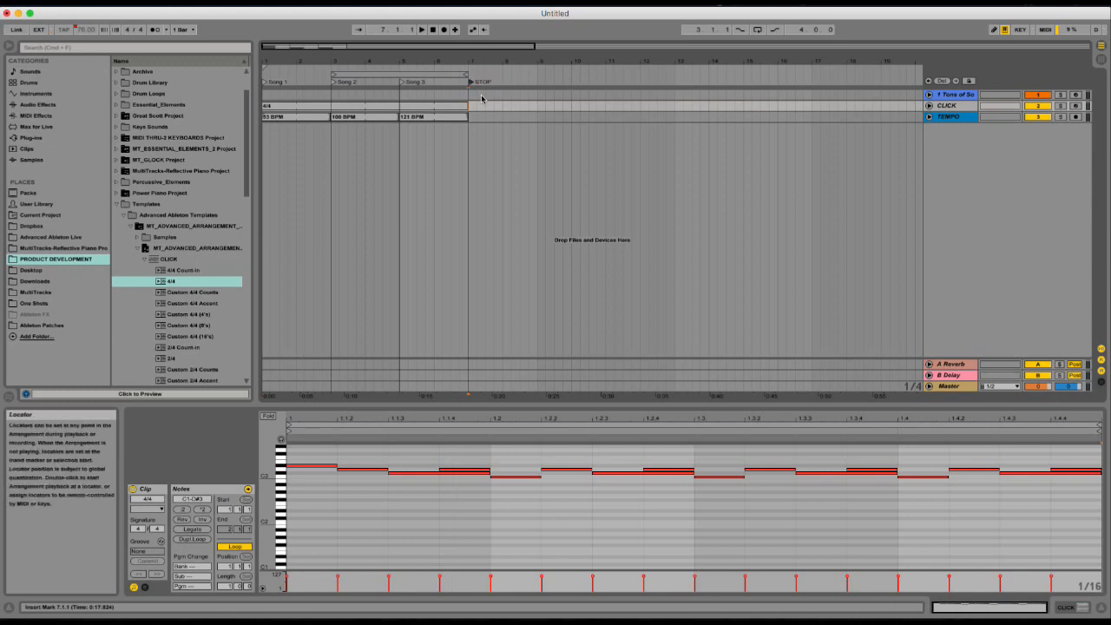
Insert a 1/1 time signature change at the STOP locator.
{"action": "left_click_drag", "start_coordinate": [478, 60], "coordinate": [470, 66]}
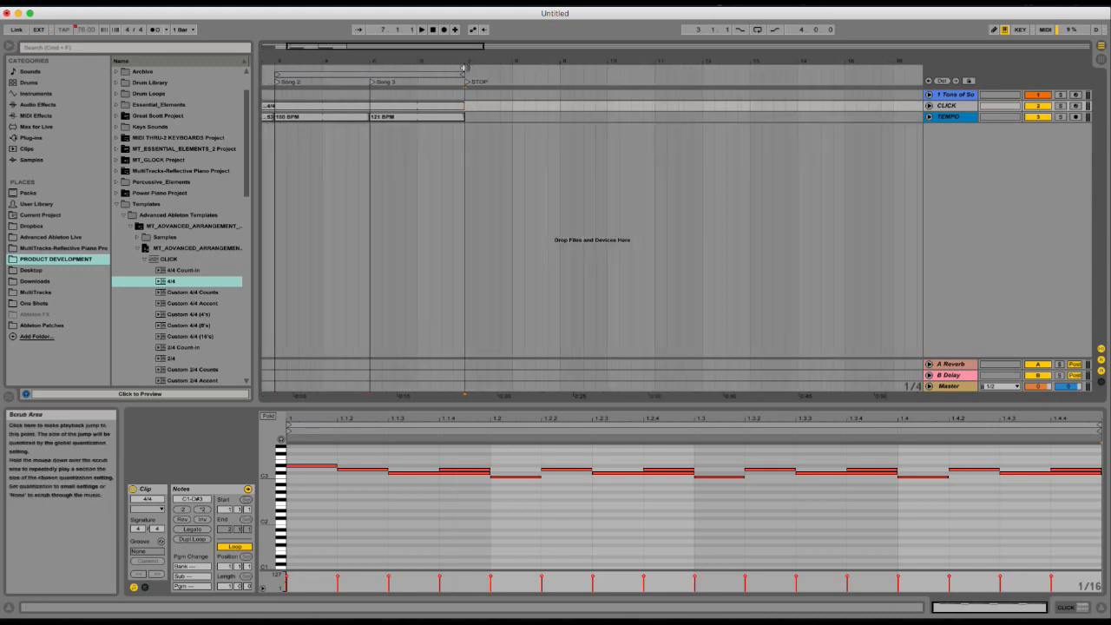
{"action": "right_click", "coordinate": [467, 67]}
{"action": "left_click", "coordinate": [478, 73]}
{"action": "type", "text": "1/1"}
{"action": "key", "text": "Return"}
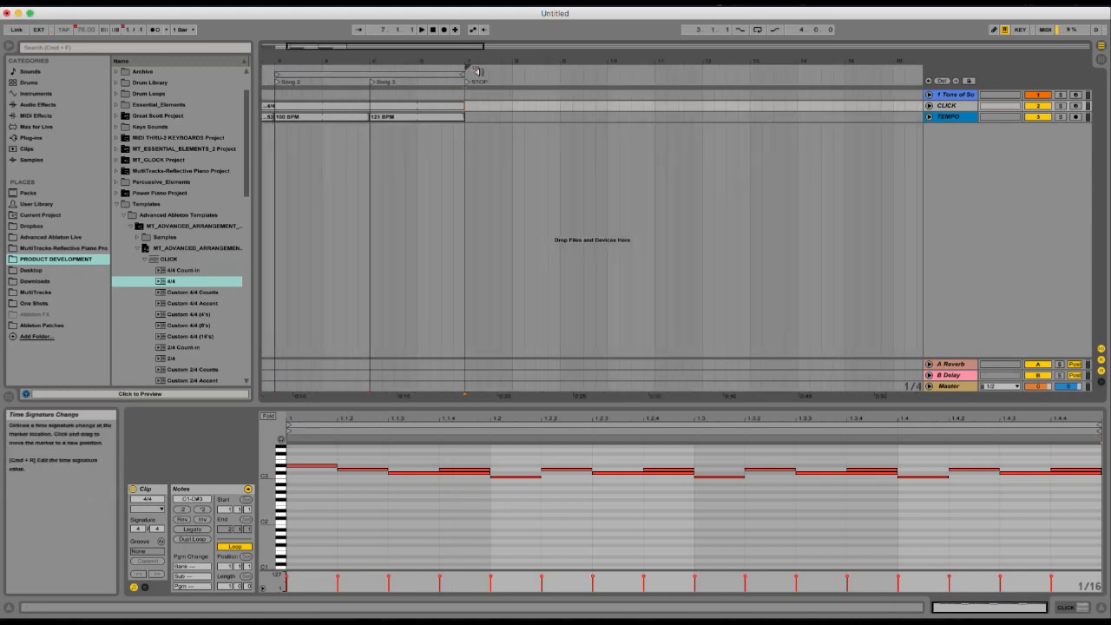
Insert time signature changes at the Song 2 and Song 3 locators.
{"action": "left_click", "coordinate": [433, 30]}
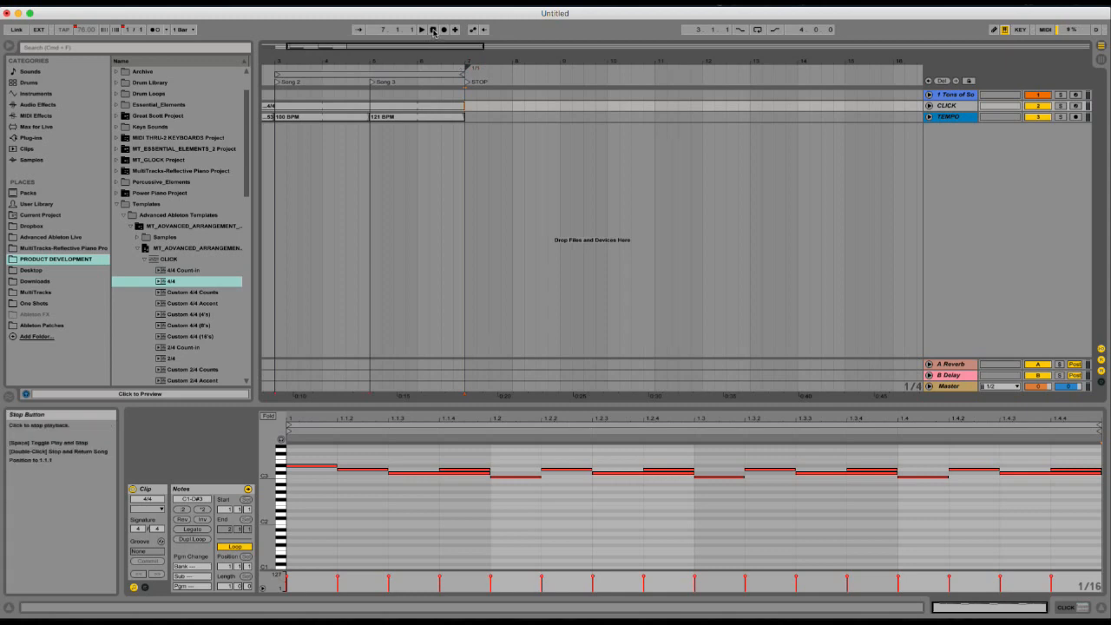
{"action": "right_click", "coordinate": [275, 68]}
{"action": "left_click", "coordinate": [286, 73]}
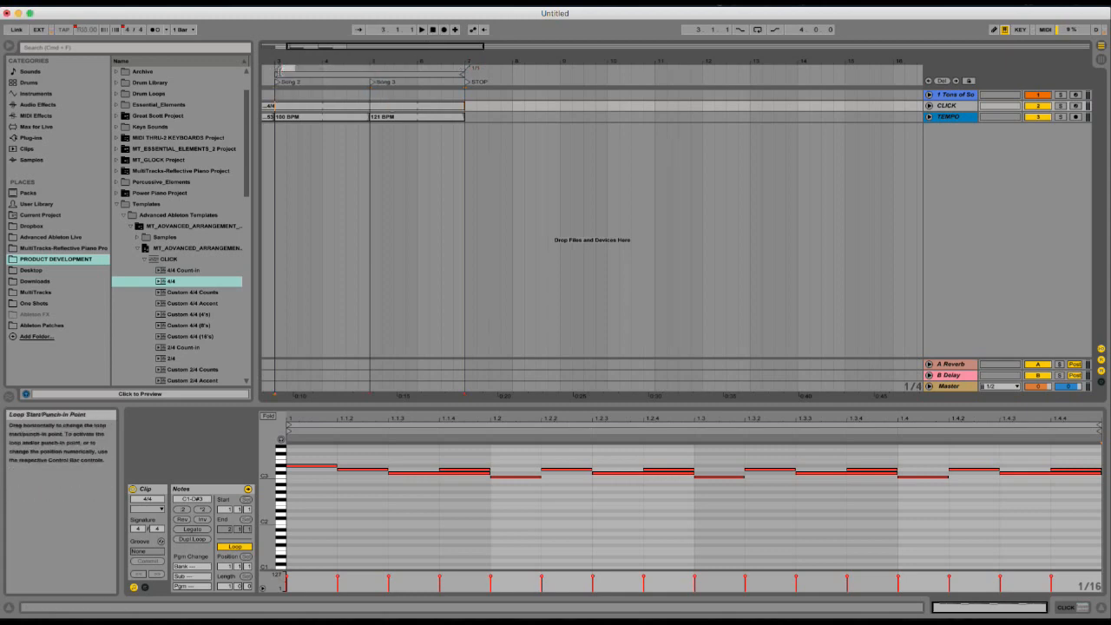
{"action": "left_click", "coordinate": [433, 30]}
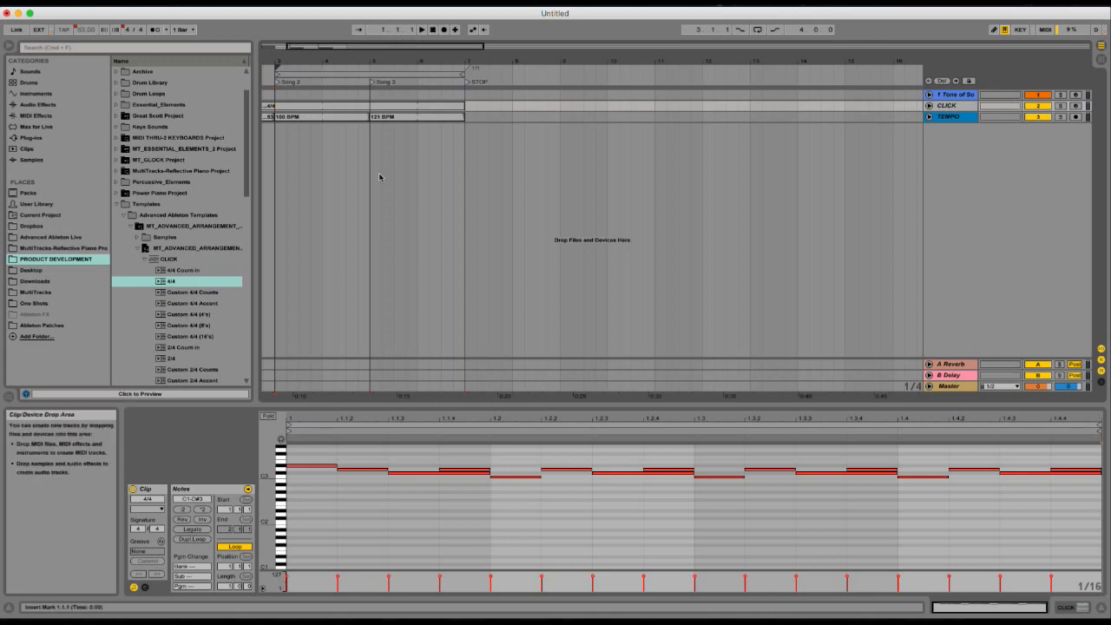
{"action": "scroll", "coordinate": [381, 176], "scroll_direction": "left", "scroll_amount": 3}
{"action": "right_click", "coordinate": [450, 67]}
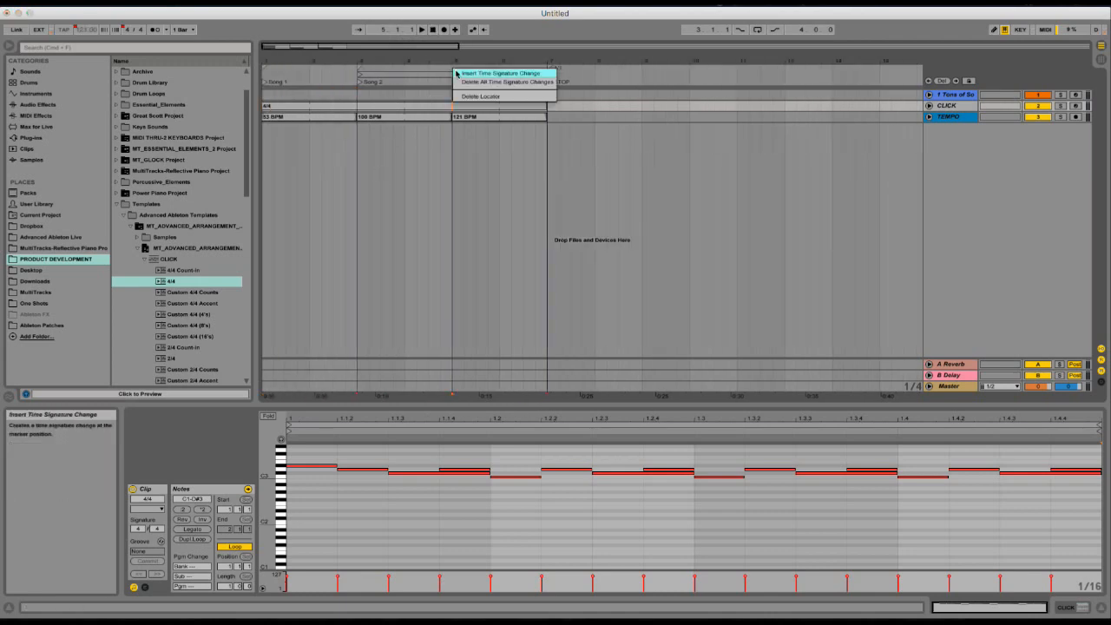
{"action": "left_click", "coordinate": [473, 73]}
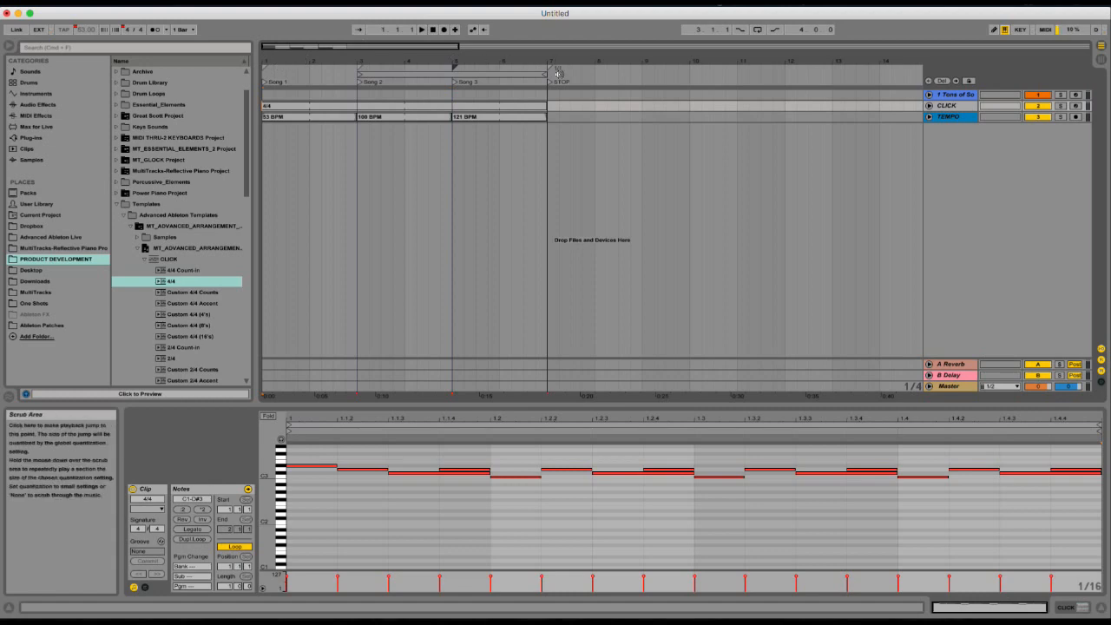
Map the Song 1, Song 2, Song 3 and STOP locators to computer keys 1, 2, 3 and 4.
{"action": "key", "text": "super+k"}
{"action": "left_click", "coordinate": [279, 83]}
{"action": "key", "text": "1"}
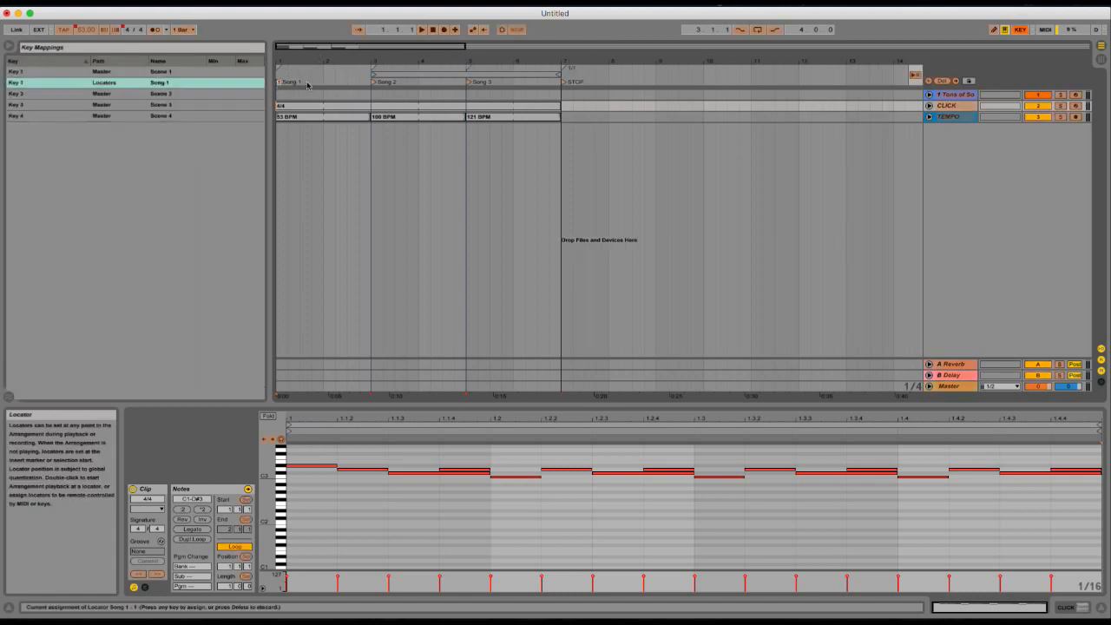
{"action": "left_click", "coordinate": [371, 83]}
{"action": "key", "text": "2"}
{"action": "left_click", "coordinate": [469, 82]}
{"action": "key", "text": "3"}
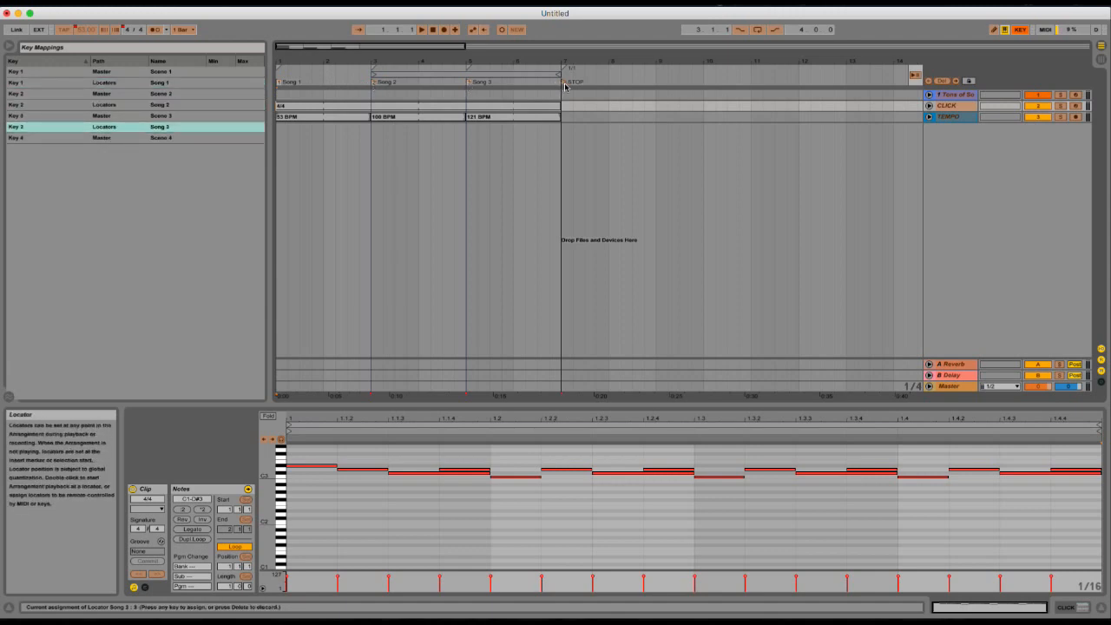
{"action": "left_click", "coordinate": [564, 83]}
{"action": "key", "text": "4"}
Delete the key mappings for Scenes 1 to 4, keeping only the locator mappings, and leave key mapping.
{"action": "left_click", "coordinate": [155, 72]}
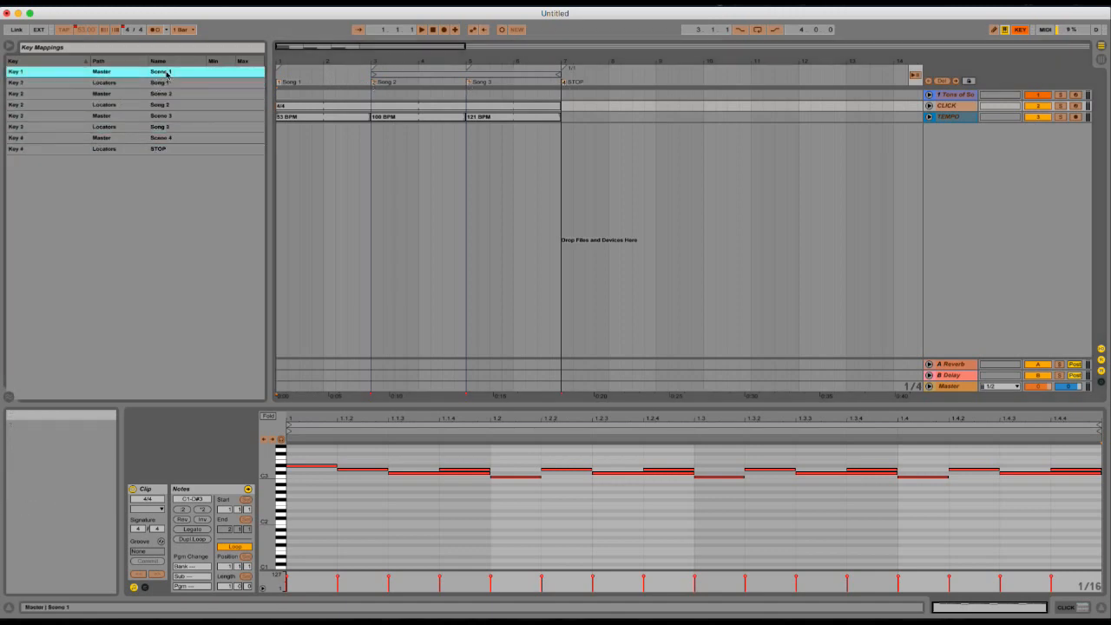
{"action": "left_click", "coordinate": [177, 94], "text": "super"}
{"action": "left_click", "coordinate": [183, 115], "text": "super"}
{"action": "left_click", "coordinate": [185, 137], "text": "super"}
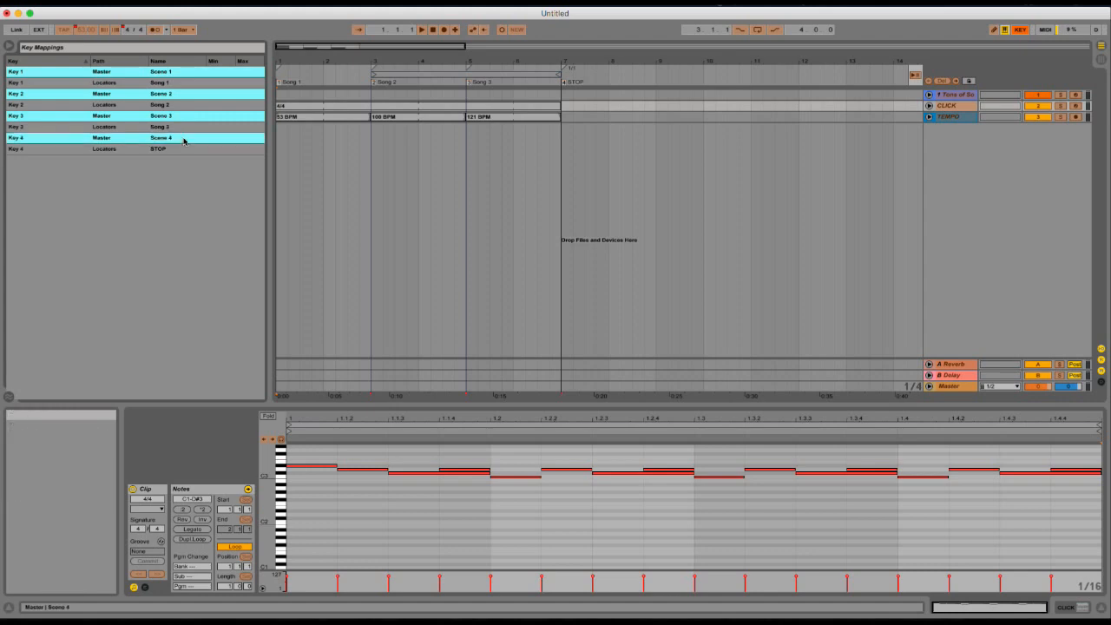
{"action": "key", "text": "Delete"}
{"action": "key", "text": "super+k"}
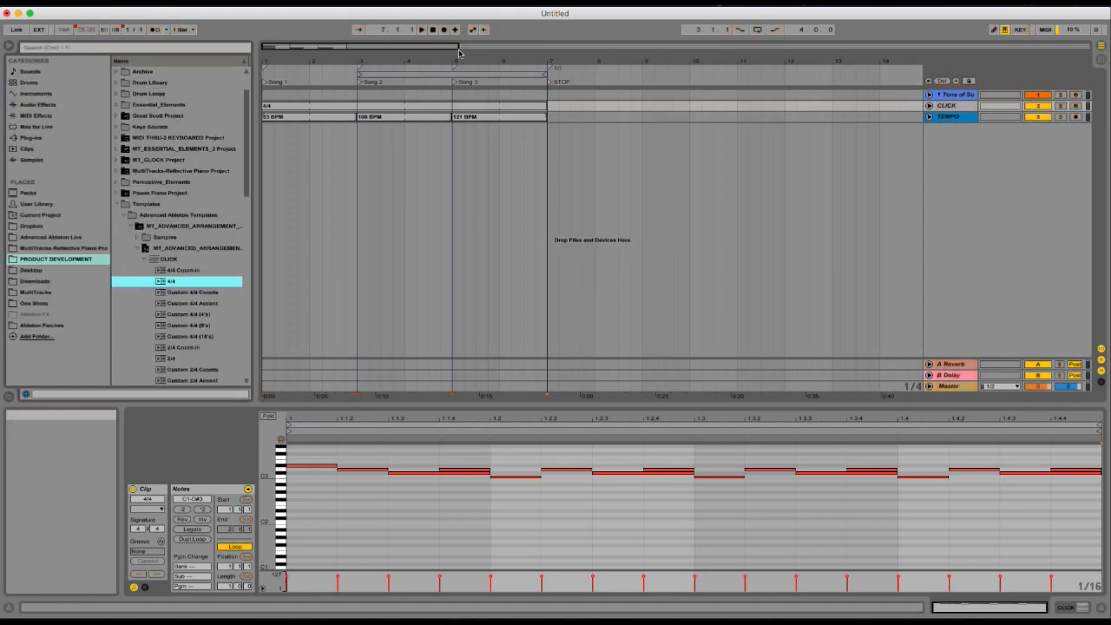
Reactivate the arrangement and insert 20 bars of time at the STOP locator at bar 7.
{"action": "left_click", "coordinate": [379, 87]}
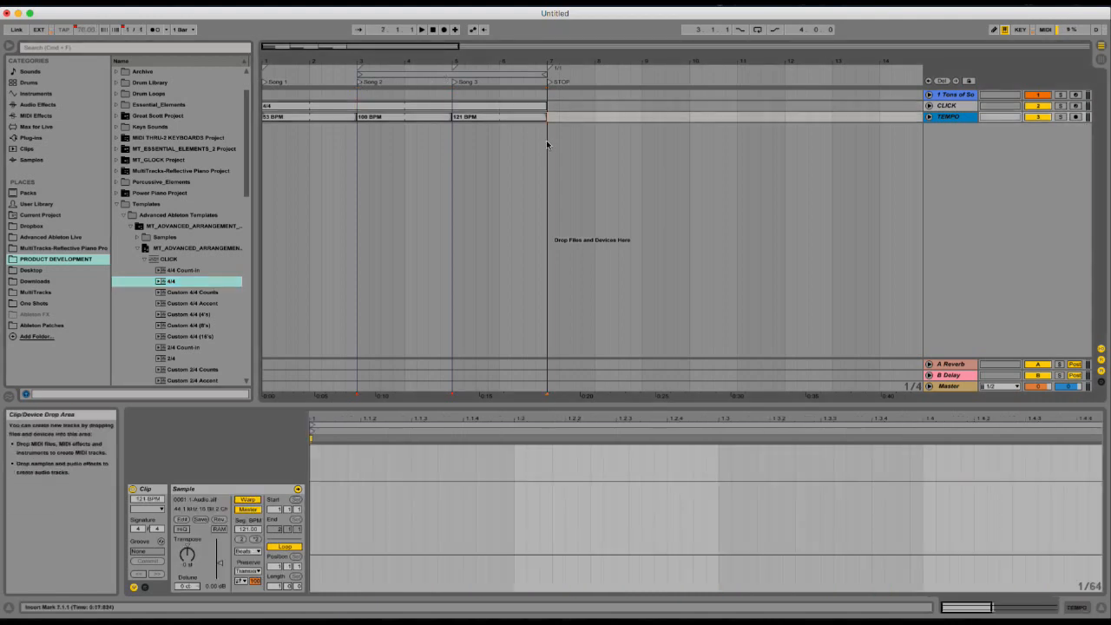
{"action": "key", "text": "super+shift+i"}
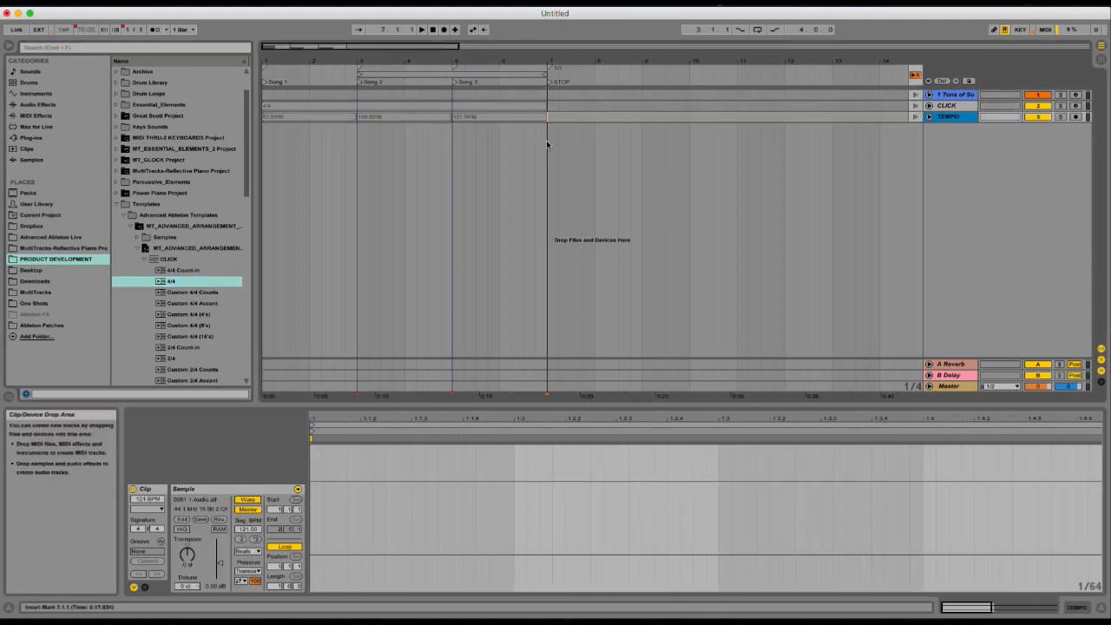
{"action": "left_click", "coordinate": [914, 75]}
{"action": "key", "text": "super+shift+i"}
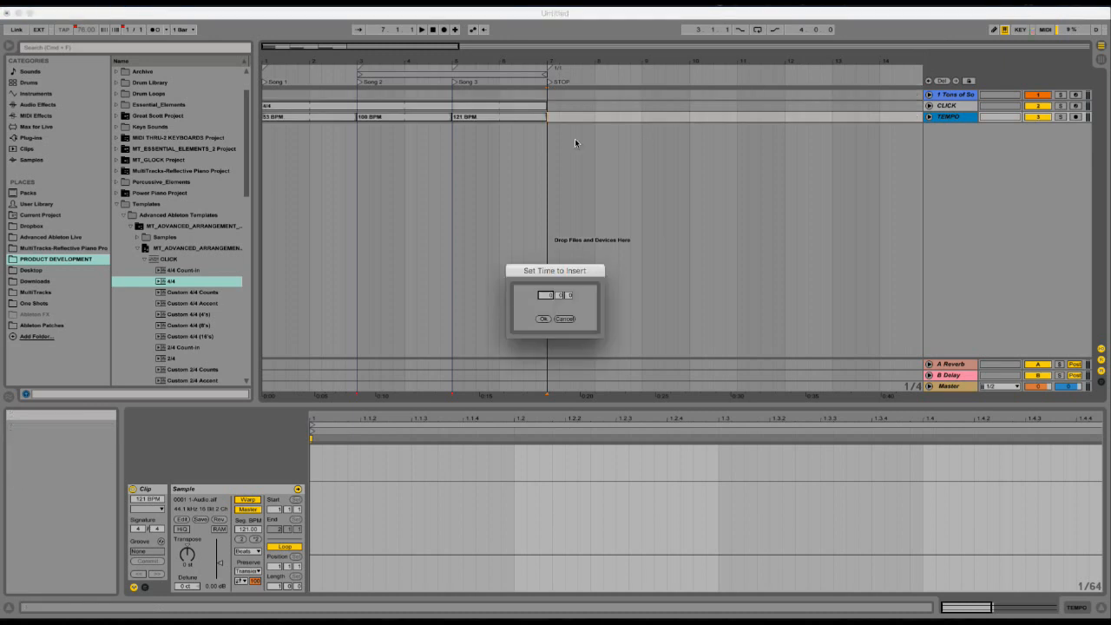
{"action": "type", "text": "20"}
{"action": "left_click", "coordinate": [543, 319]}
Extend the 4/4 click clip and the 121 BPM tempo clip to bar 12 and move the 1/1 time signature marker there.
{"action": "left_click", "coordinate": [541, 107]}
{"action": "left_click", "coordinate": [543, 117], "text": "shift"}
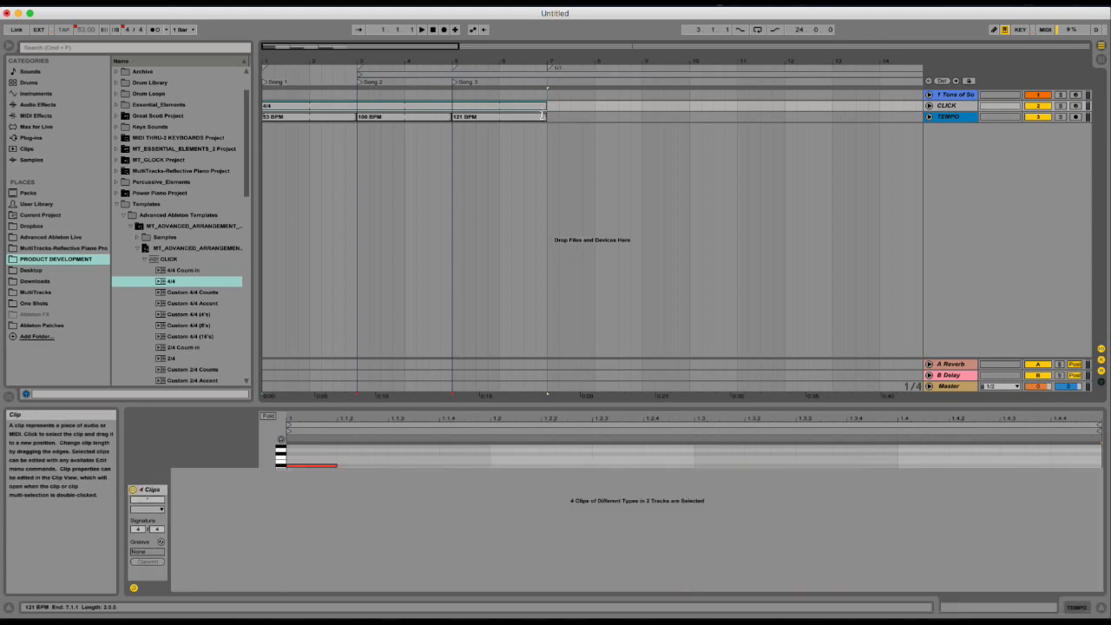
{"action": "left_click_drag", "start_coordinate": [544, 108], "coordinate": [796, 109]}
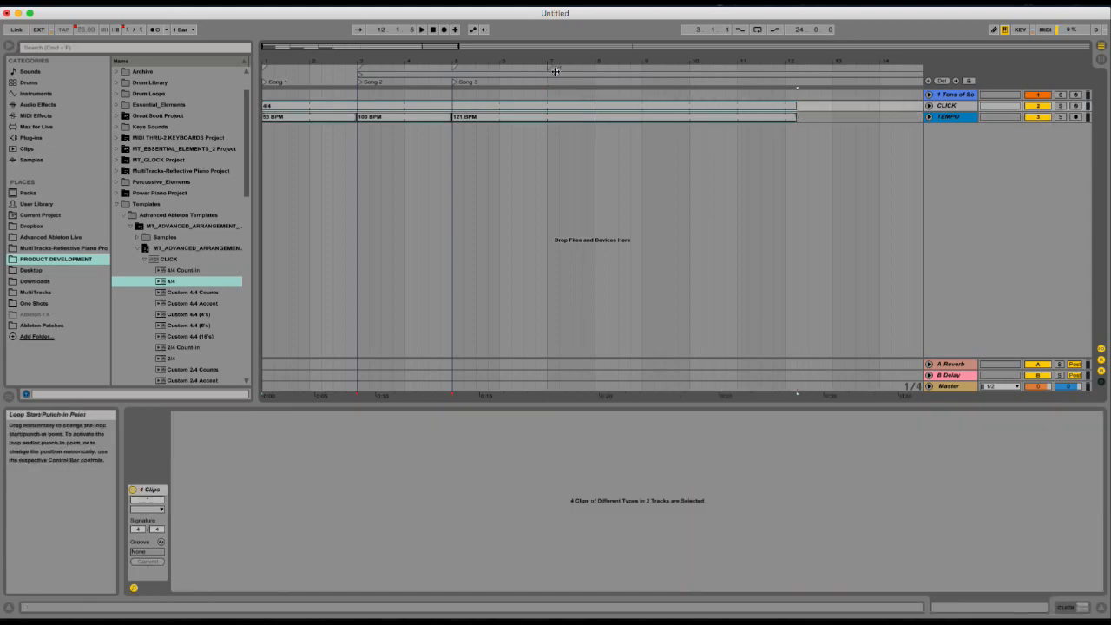
{"action": "mouse_move", "coordinate": [550, 66]}
{"action": "left_mouse_down"}
{"action": "mouse_move", "coordinate": [868, 64]}
{"action": "mouse_move", "coordinate": [787, 65]}
{"action": "left_mouse_up"}
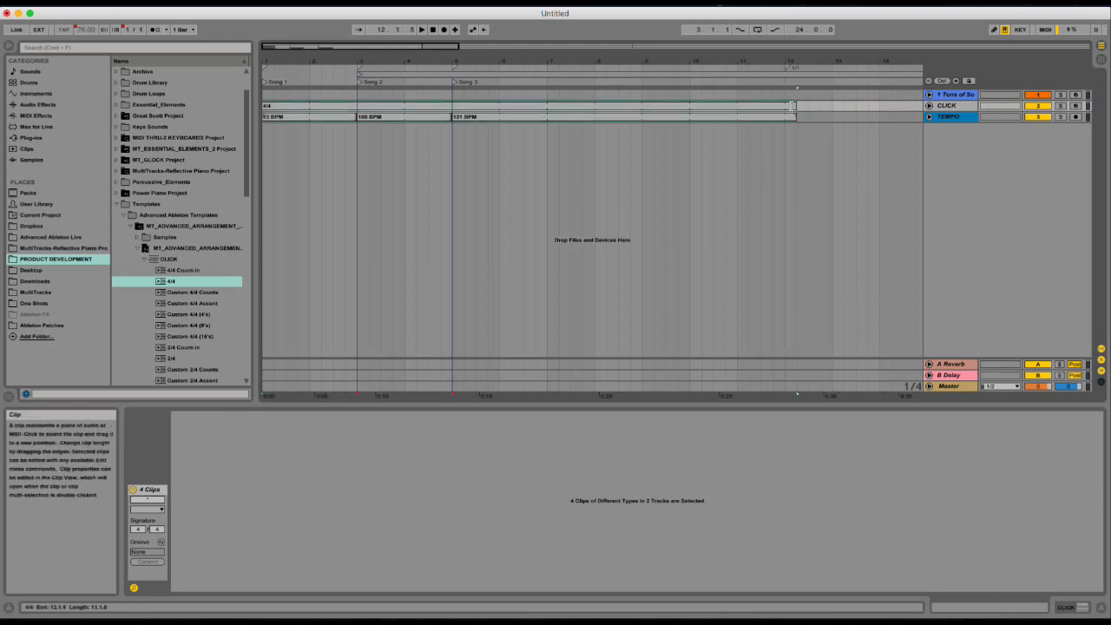
{"action": "left_click_drag", "start_coordinate": [795, 107], "coordinate": [785, 108]}
Move the STOP locator to bar 12, at the end of the click and tempo clips.
{"action": "left_click_drag", "start_coordinate": [818, 60], "coordinate": [664, 85]}
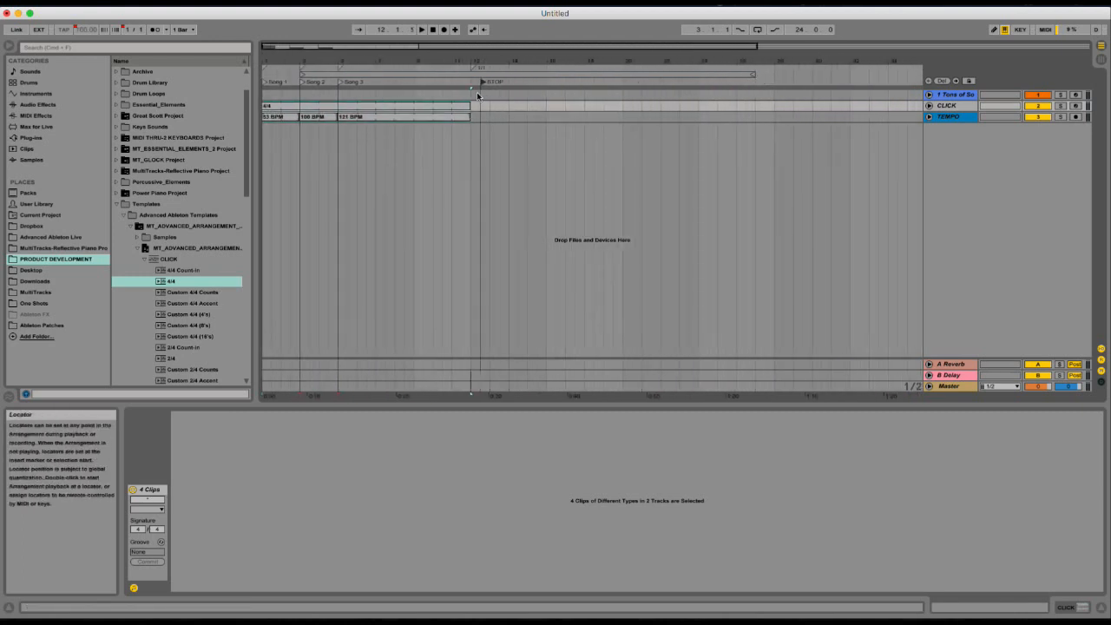
{"action": "left_click_drag", "start_coordinate": [477, 92], "coordinate": [467, 92]}
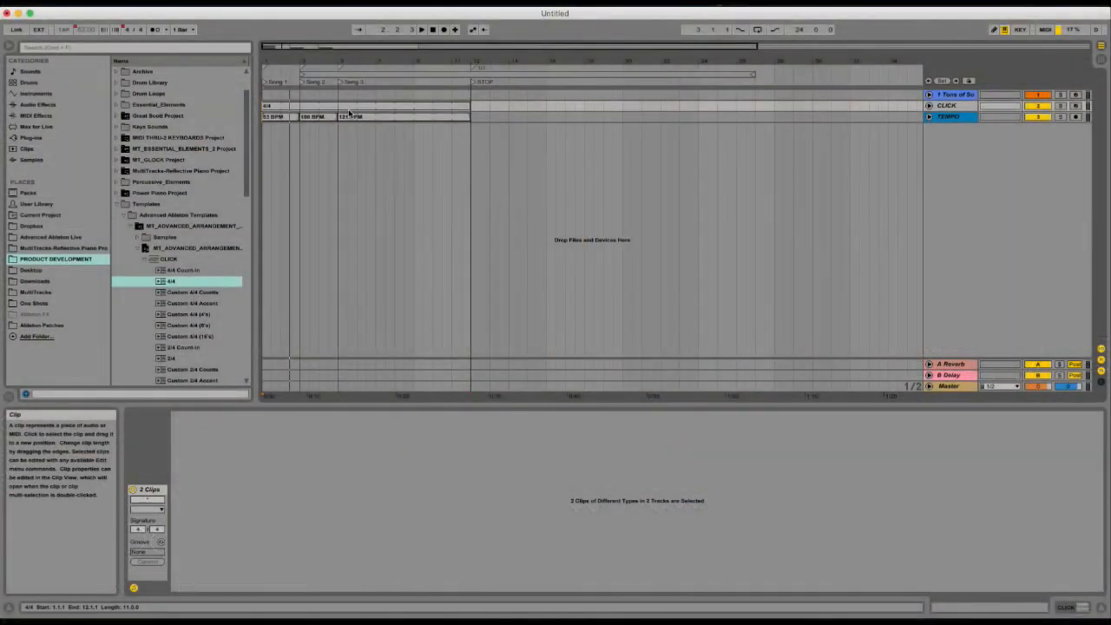
Play the arrangement through the song sections and past the STOP locator to check the click.
{"action": "key", "text": "space"}
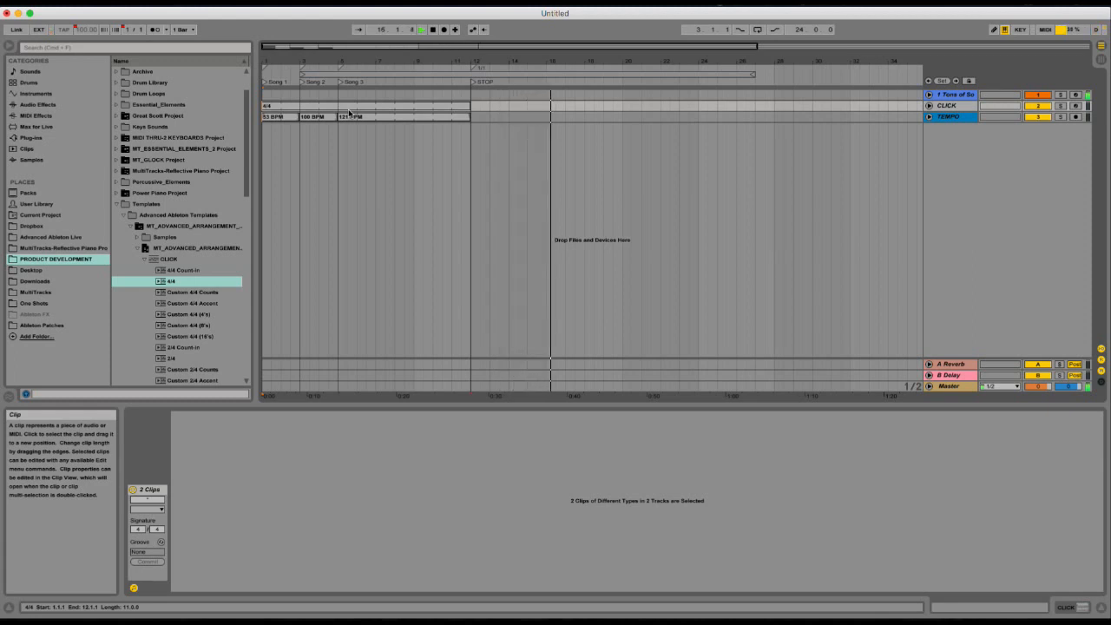
{"action": "key", "text": "space"}
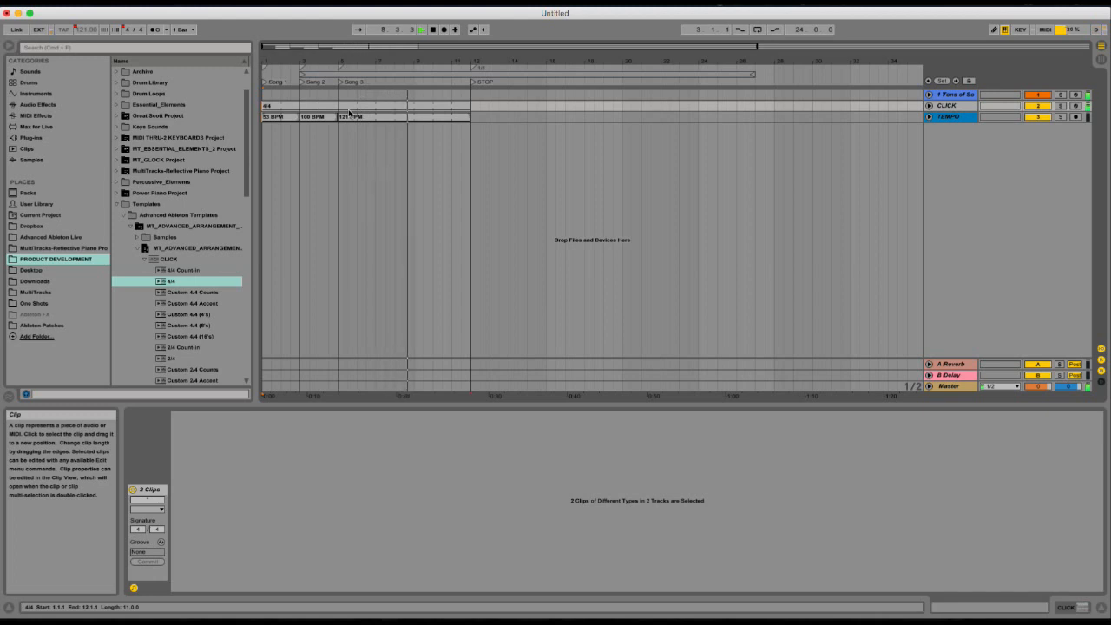
{"action": "key", "text": "space"}
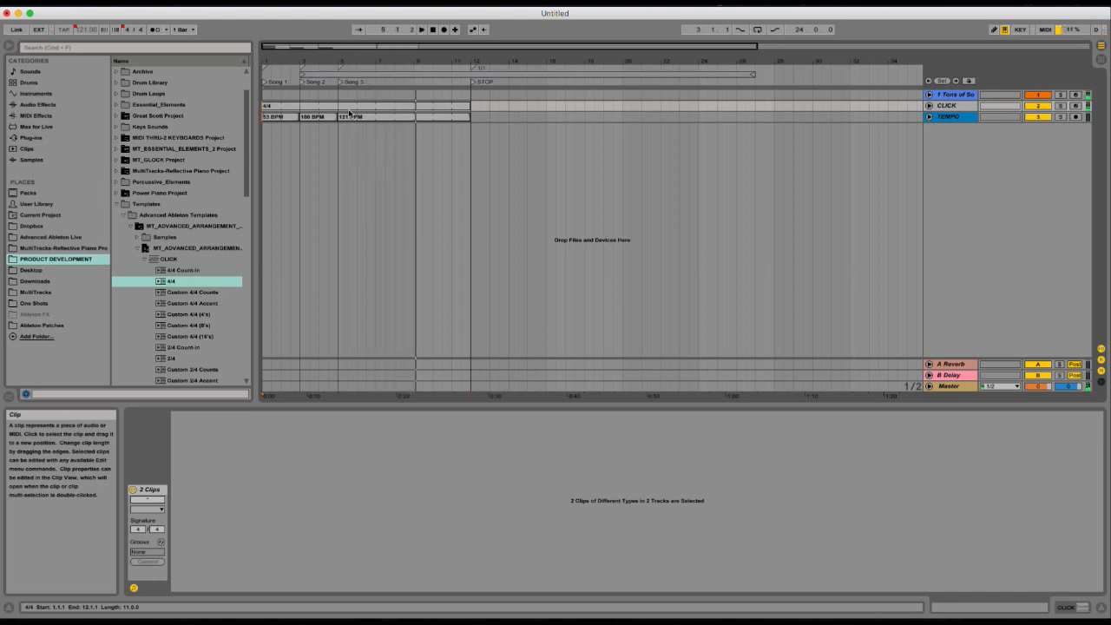